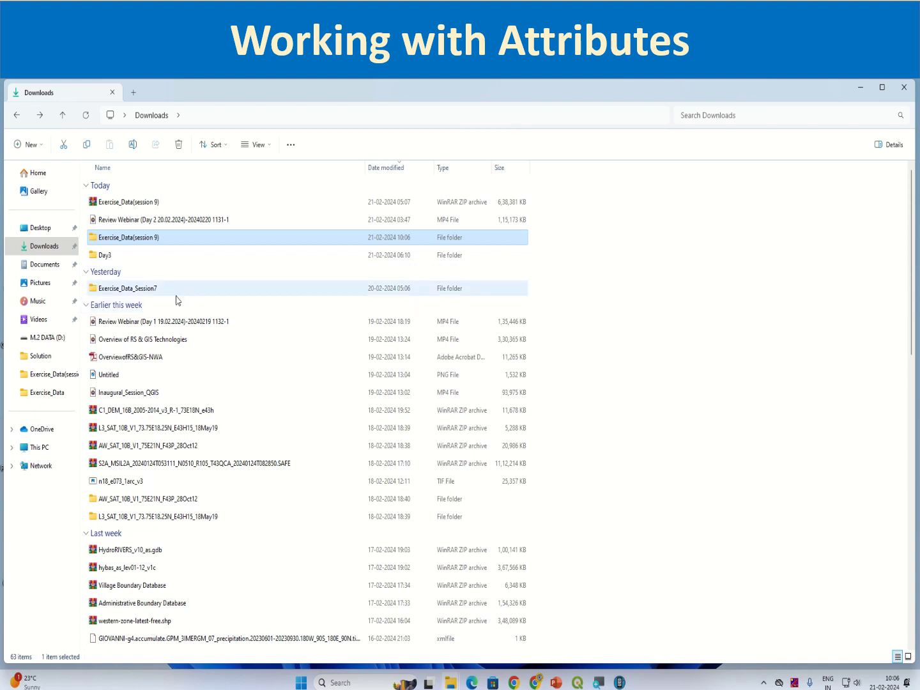
Step: Browse the session 8, session 9 and session10 exercise folders in Downloads\Day3 and highlight the Administrative Boundary Database folder
double_click(131, 255)
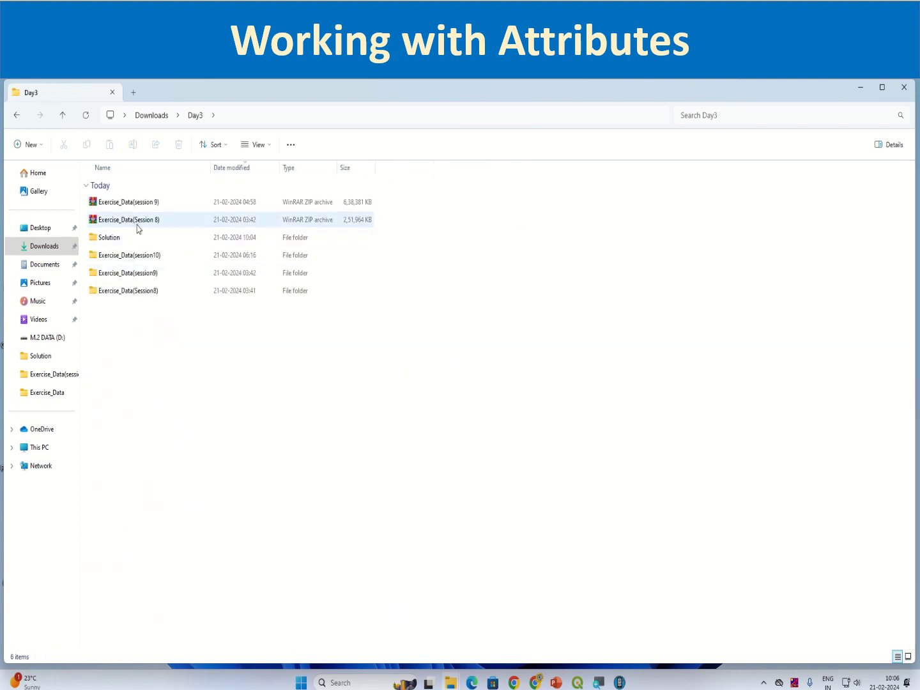
left_click(154, 291)
double_click(154, 292)
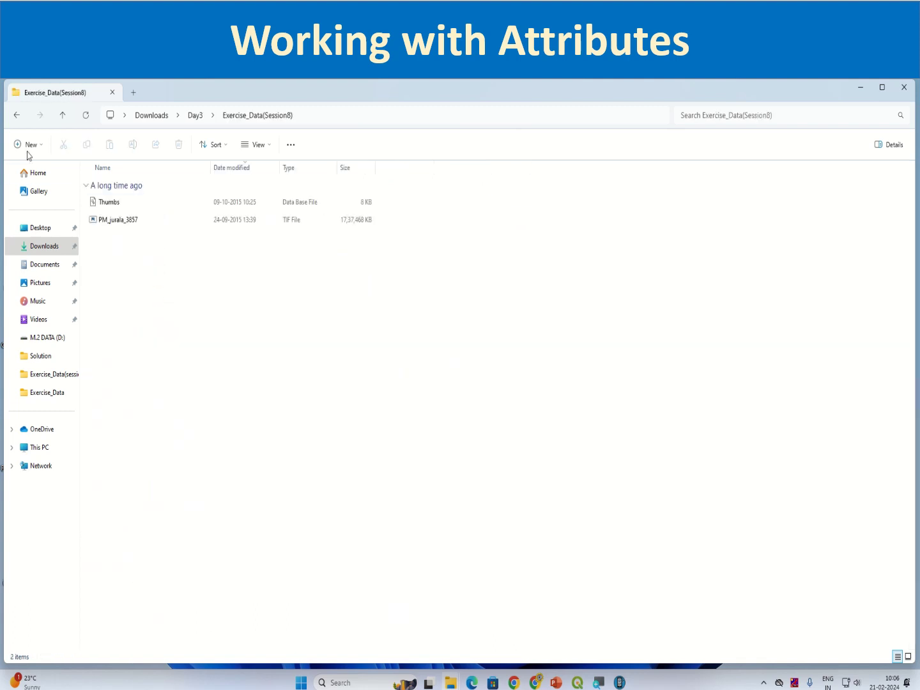
left_click(15, 116)
double_click(142, 275)
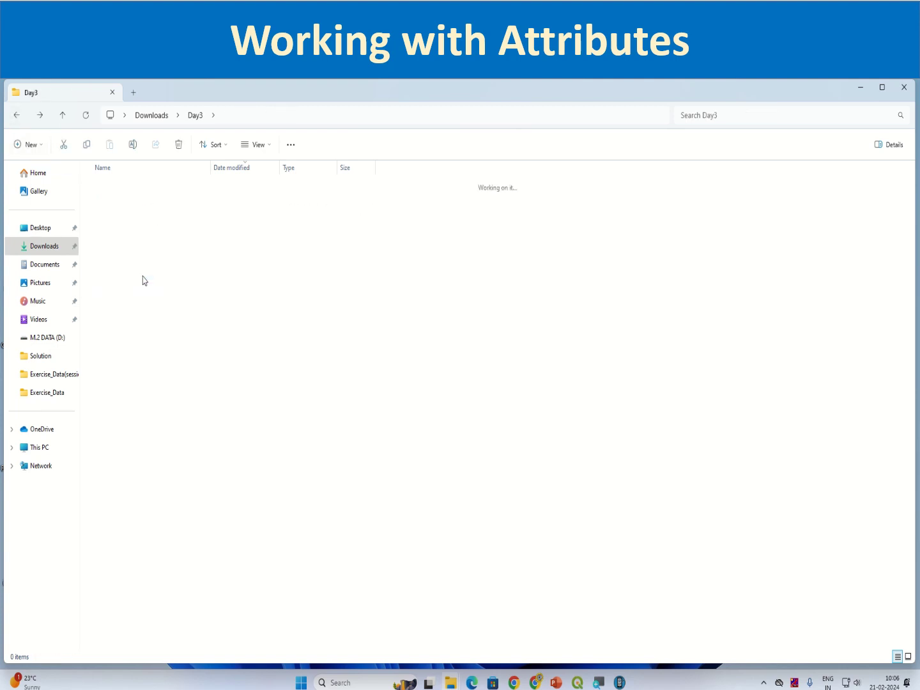
left_click(20, 117)
double_click(115, 259)
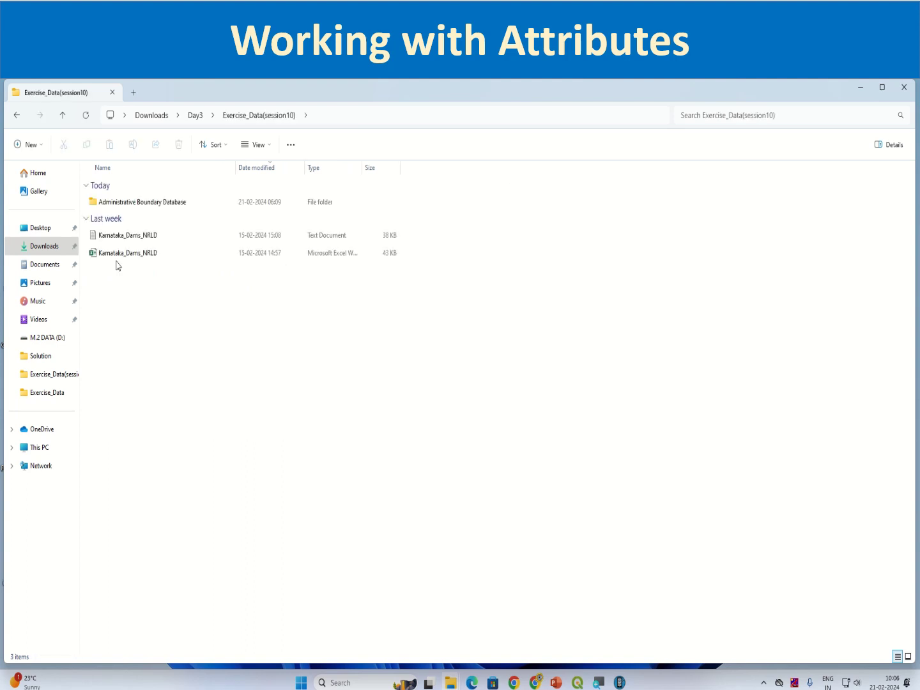
left_click(148, 209)
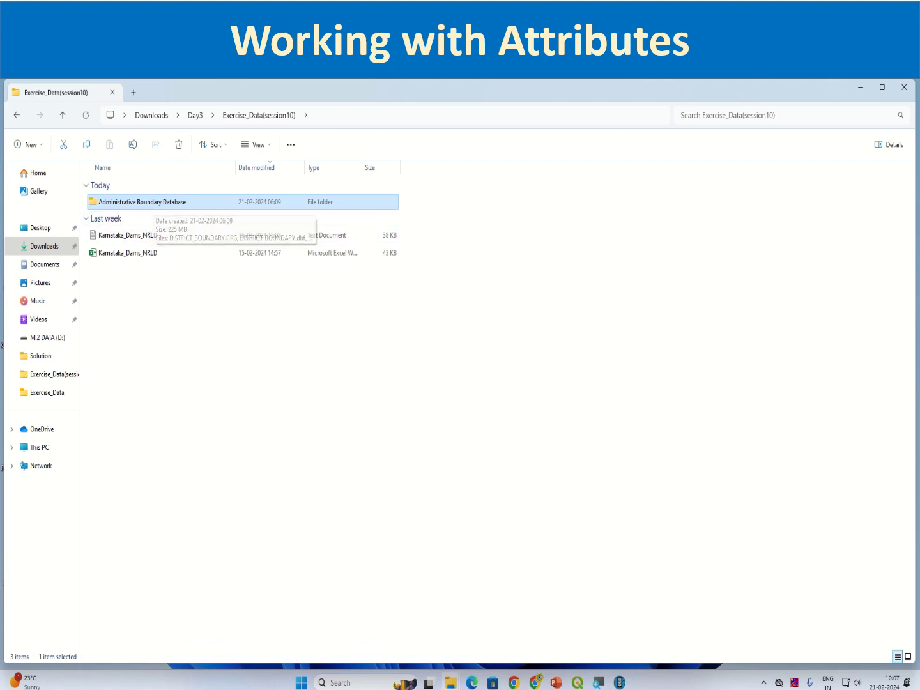
Step: Switch to QGIS and close the open Karnataka_Large_Dams attribute table windows
mouse_move(574, 681)
left_click(664, 648)
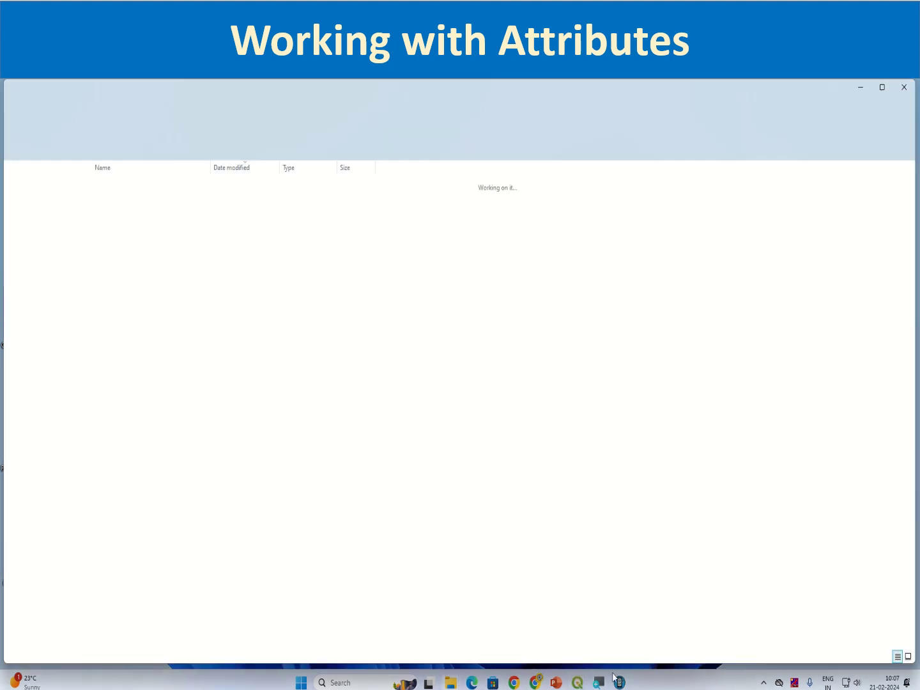
left_click(725, 647)
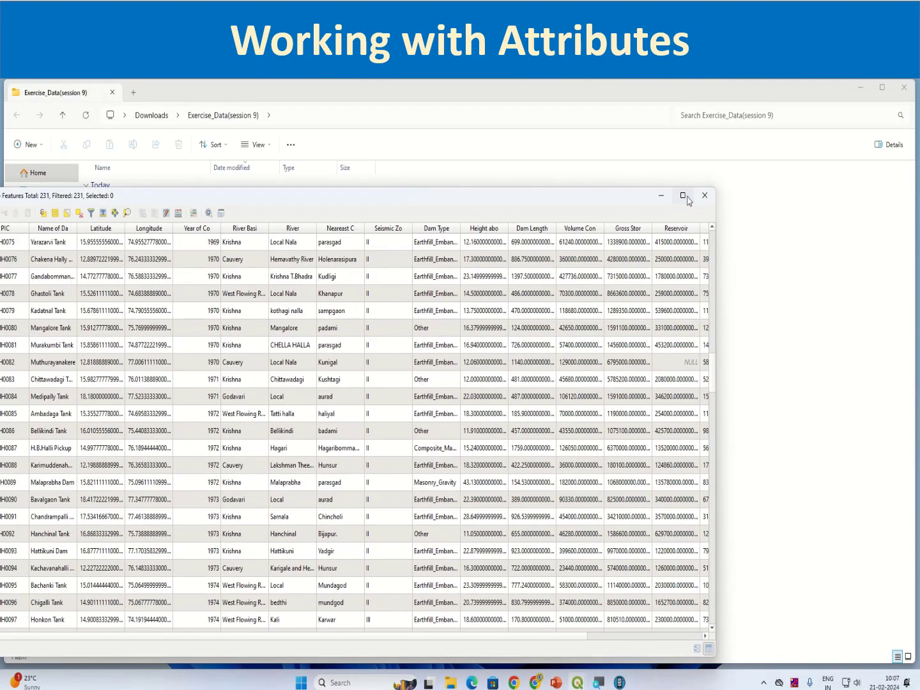
left_click(577, 681)
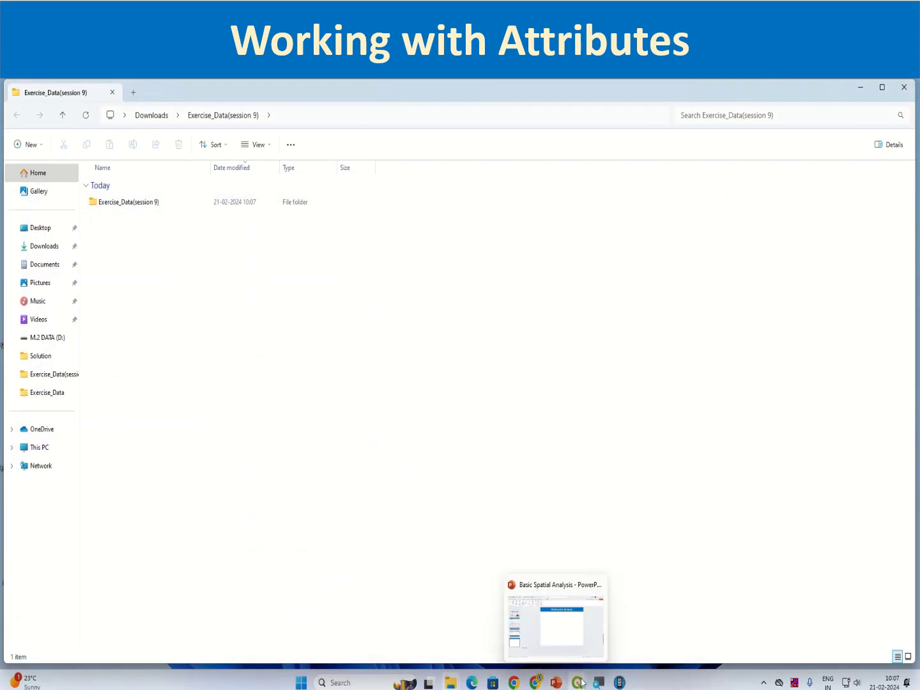
mouse_move(577, 681)
left_click(607, 645)
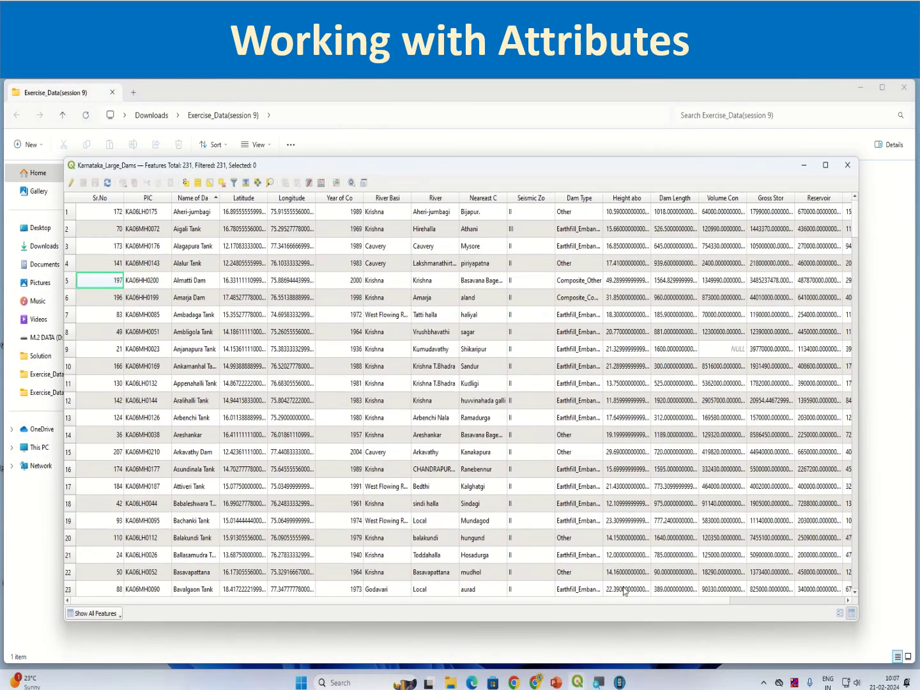
left_click(847, 165)
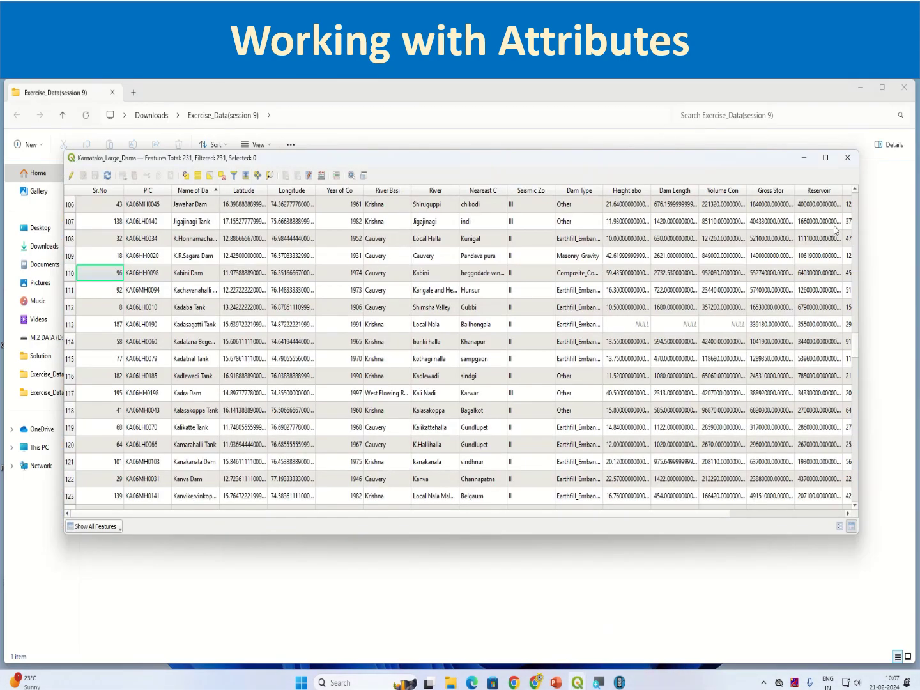
left_click(846, 160)
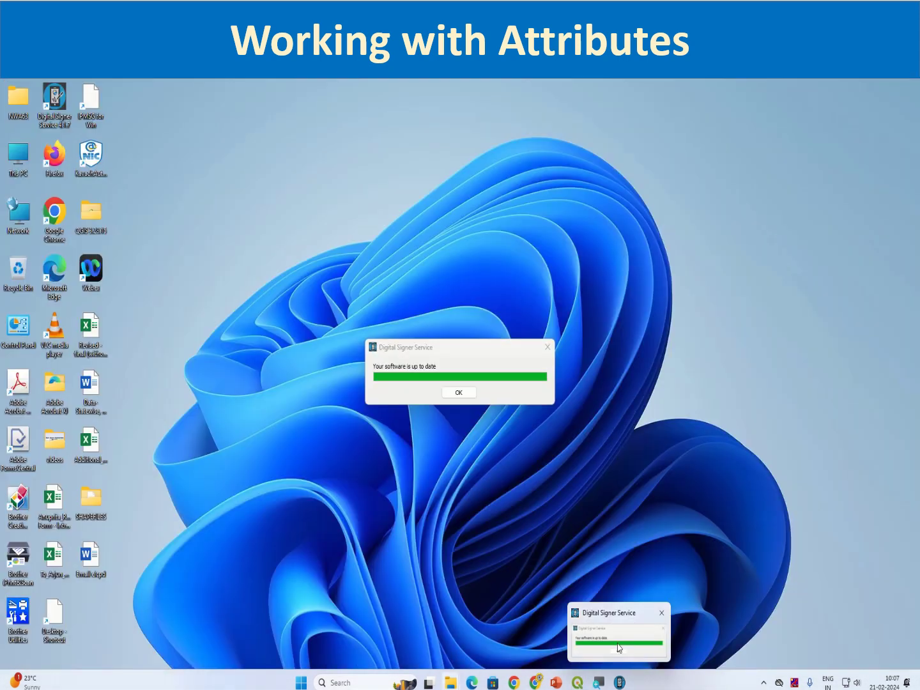
Step: Dismiss the Digital Signer Service message and bring the main QGIS project window to the front
left_click(618, 647)
left_click(547, 348)
mouse_move(543, 682)
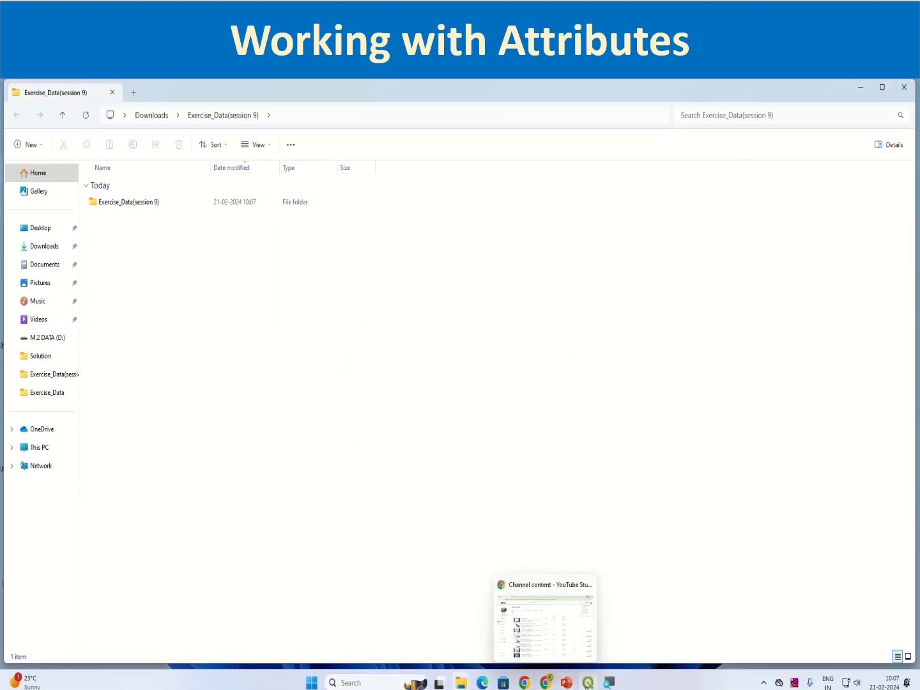
left_click(586, 682)
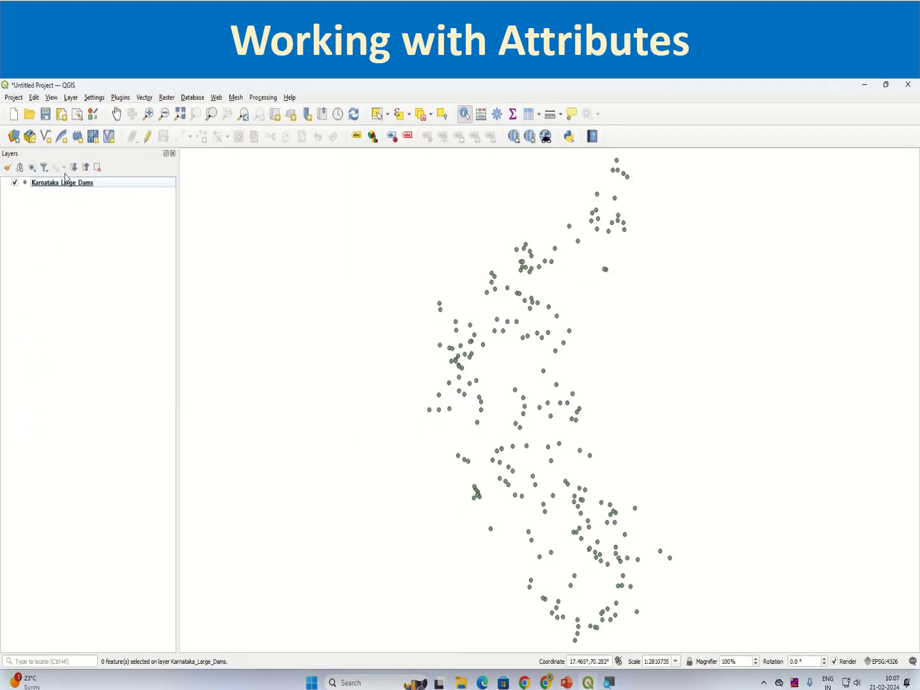
Step: Start adding a vector file source and browse to Day3\Exercise_Data(session10)\Administrative Boundary Database
left_click(13, 136)
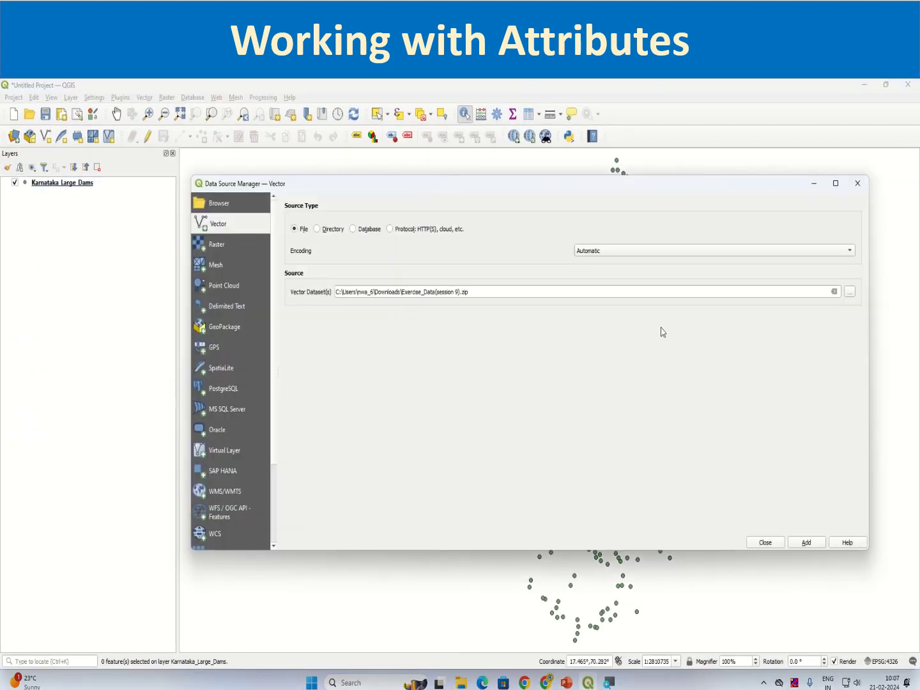
left_click(851, 292)
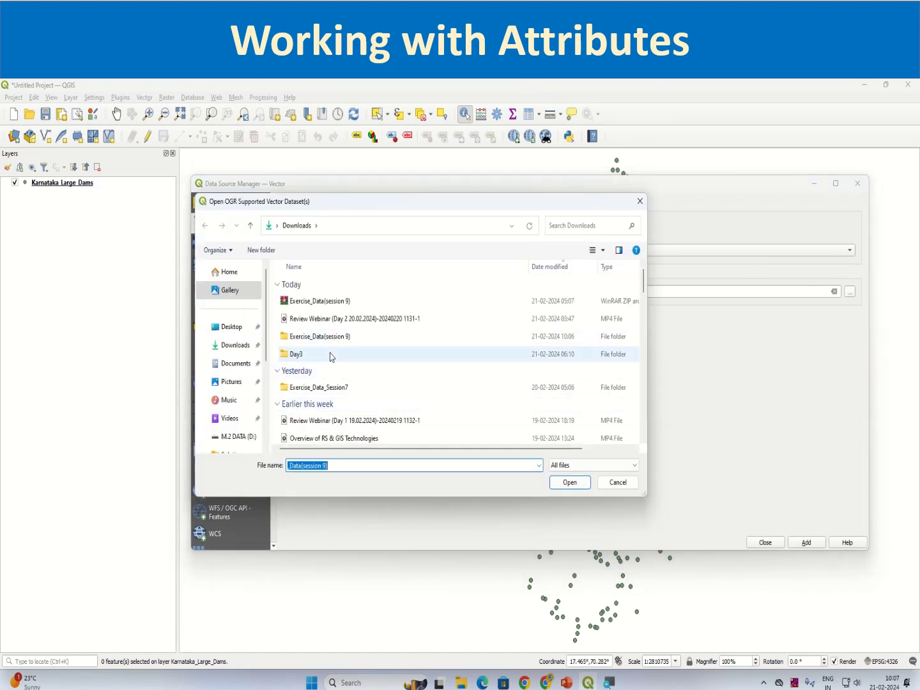
double_click(328, 353)
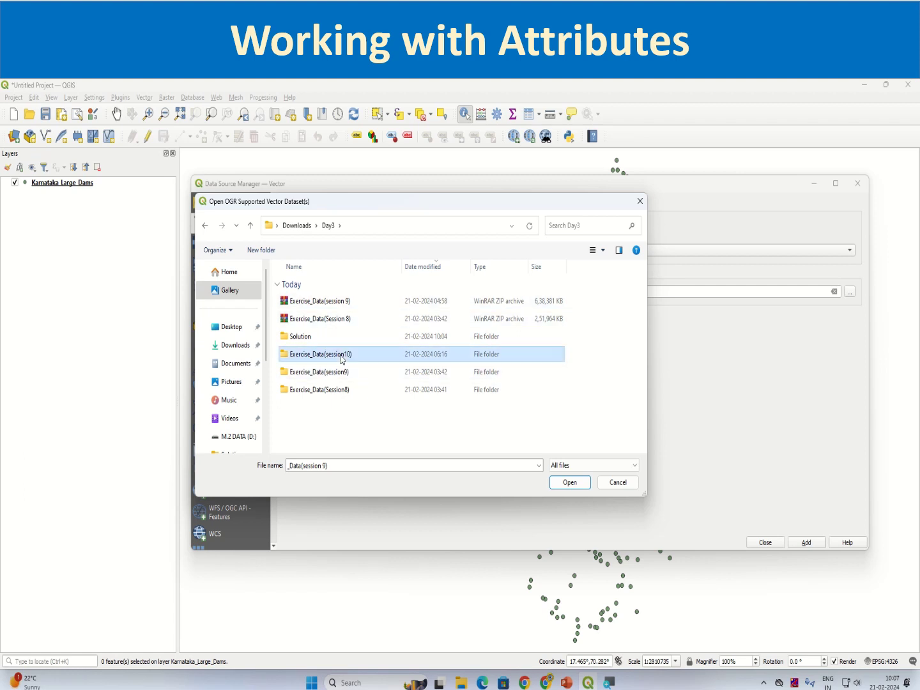
double_click(341, 357)
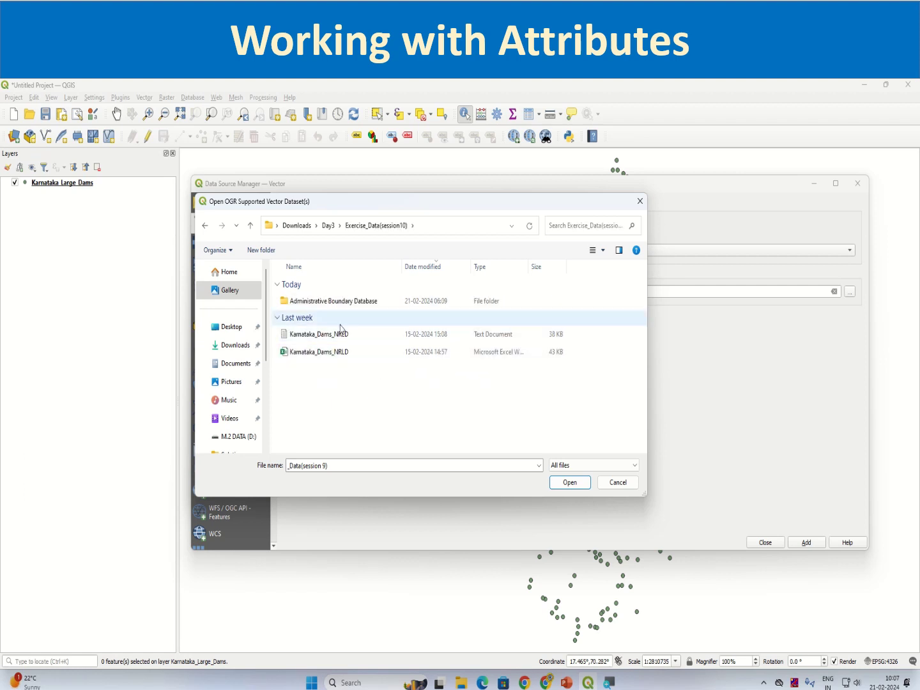
double_click(342, 303)
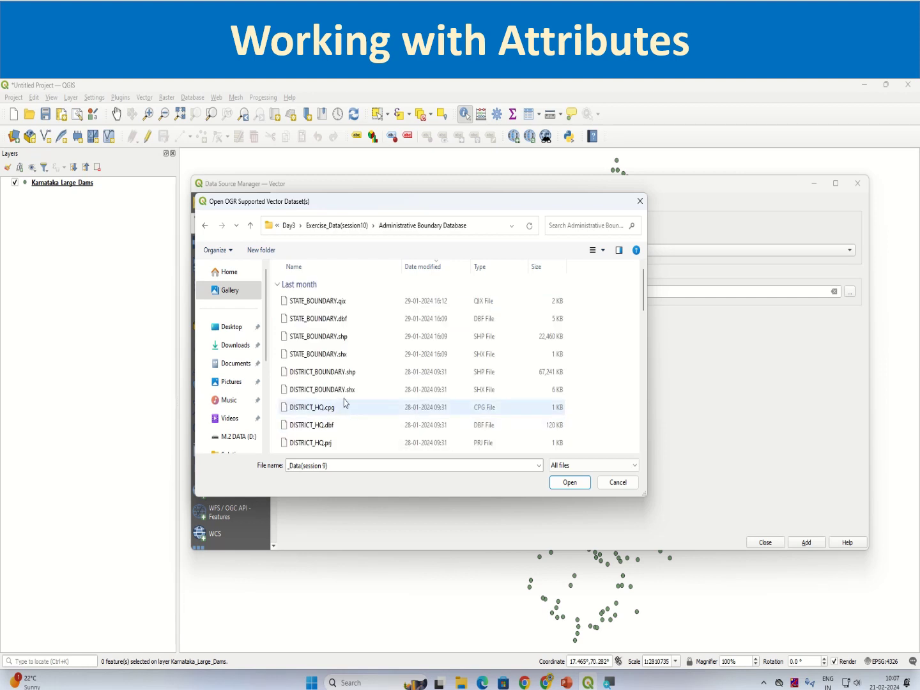
Step: Add DISTRICT_BOUNDARY.shp and STATE_BOUNDARY.shp together as vector layers and close the data source manager
left_click(349, 378)
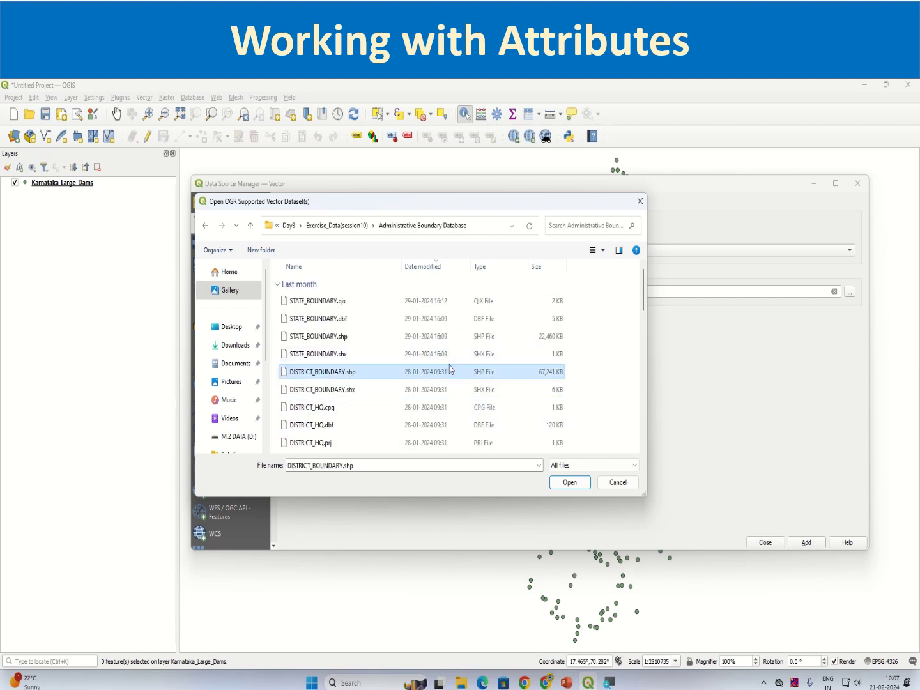
scroll(450, 371, "down", 5)
scroll(450, 370, "down", 6)
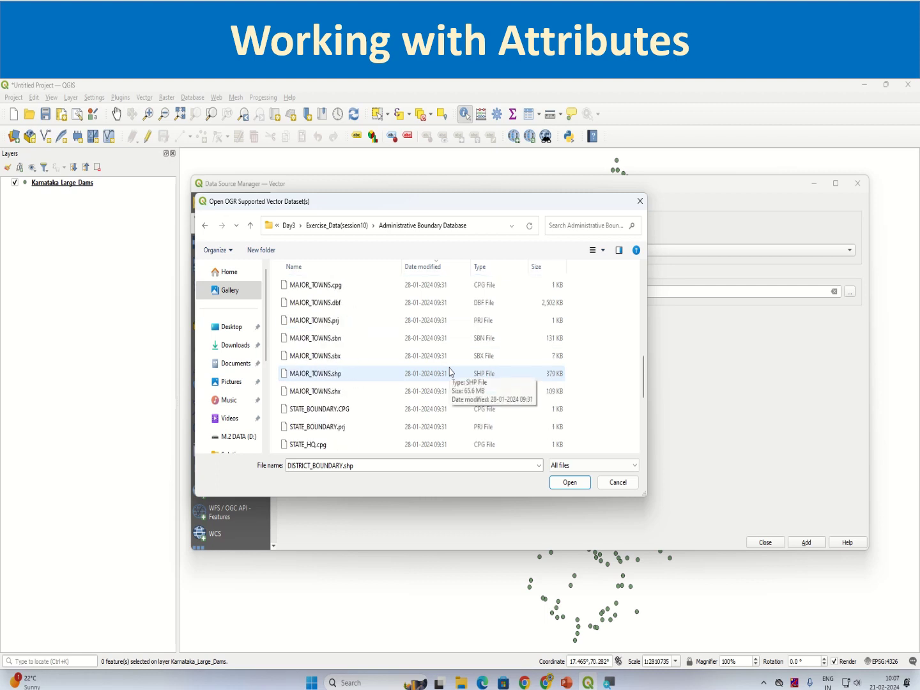
scroll(433, 407, "up", 7)
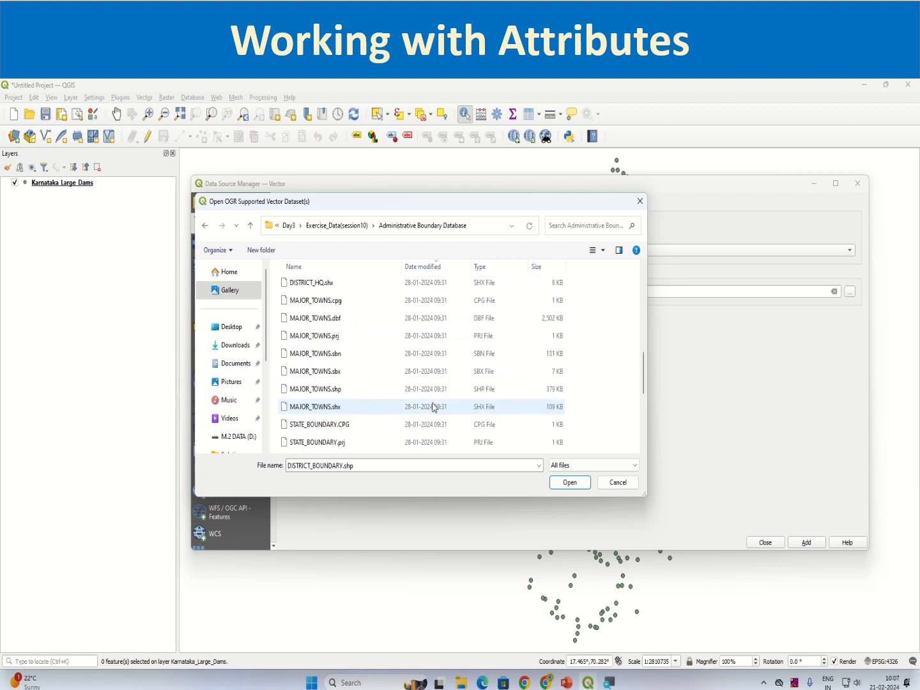
scroll(433, 407, "up", 3)
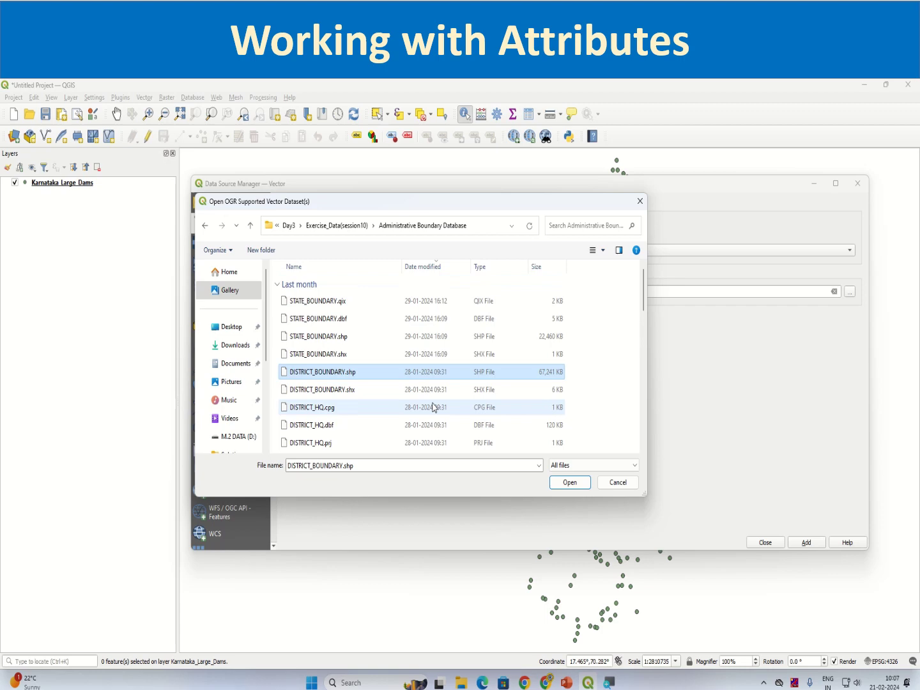
left_click(352, 339, "ctrl")
left_click(558, 484)
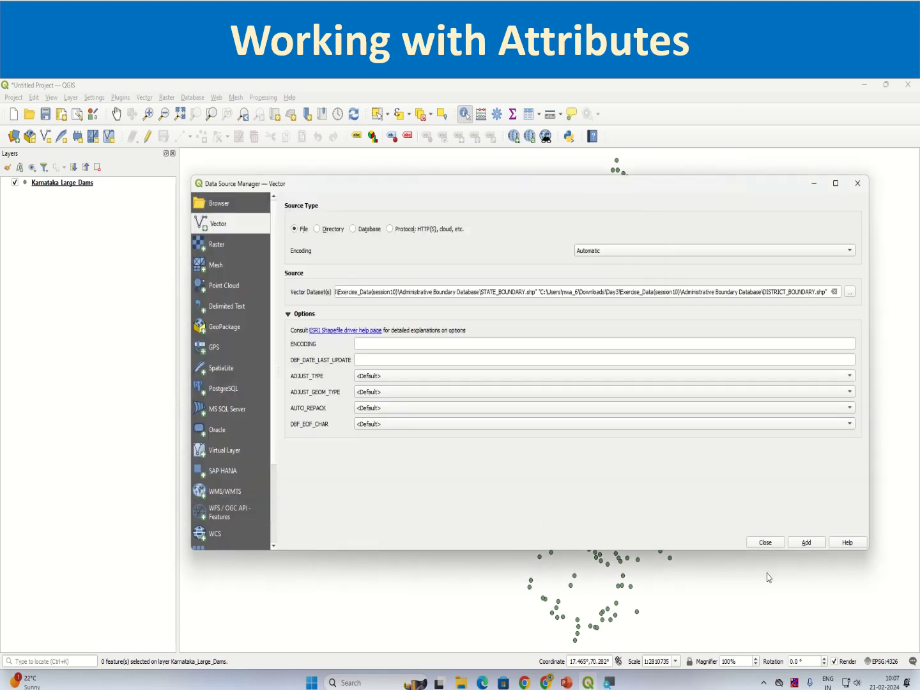
left_click(805, 543)
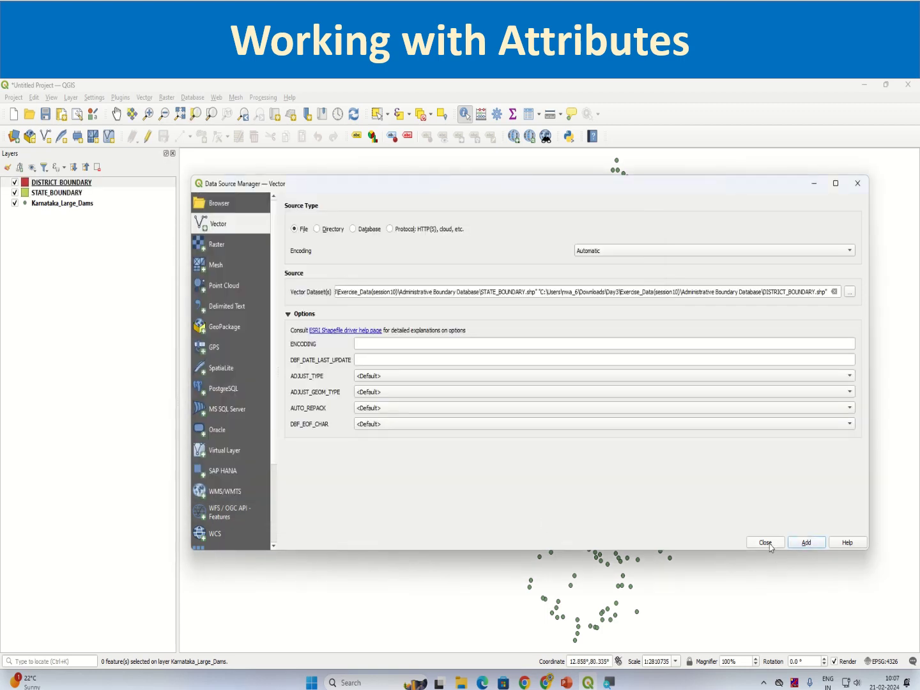
left_click(767, 543)
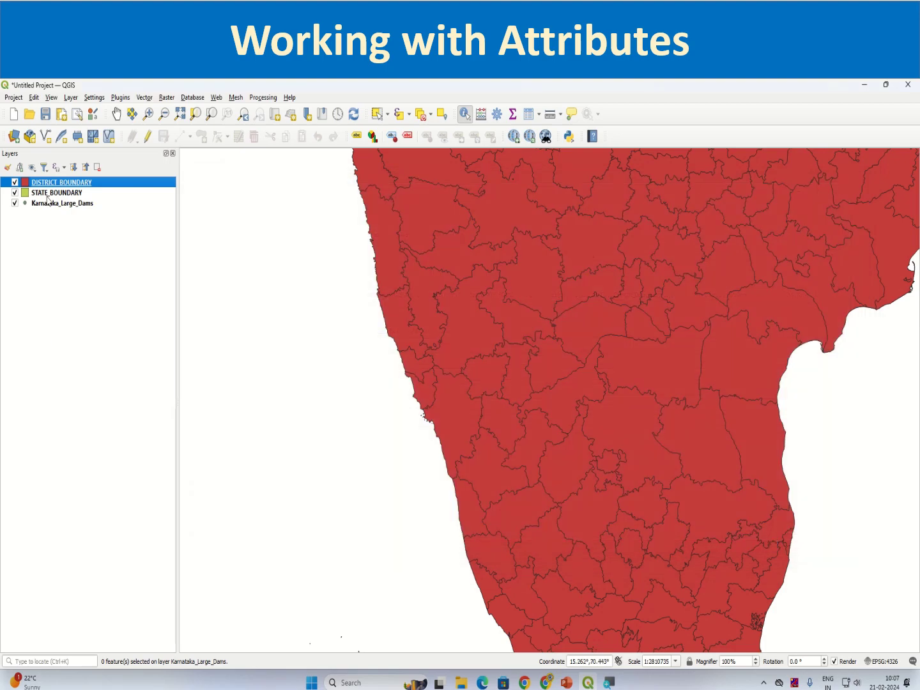
Step: Reorder the layers to Karnataka_Large_Dams, DISTRICT_BOUNDARY, STATE_BOUNDARY from the top down, and hide DISTRICT_BOUNDARY
left_click_drag(50, 197, 60, 240)
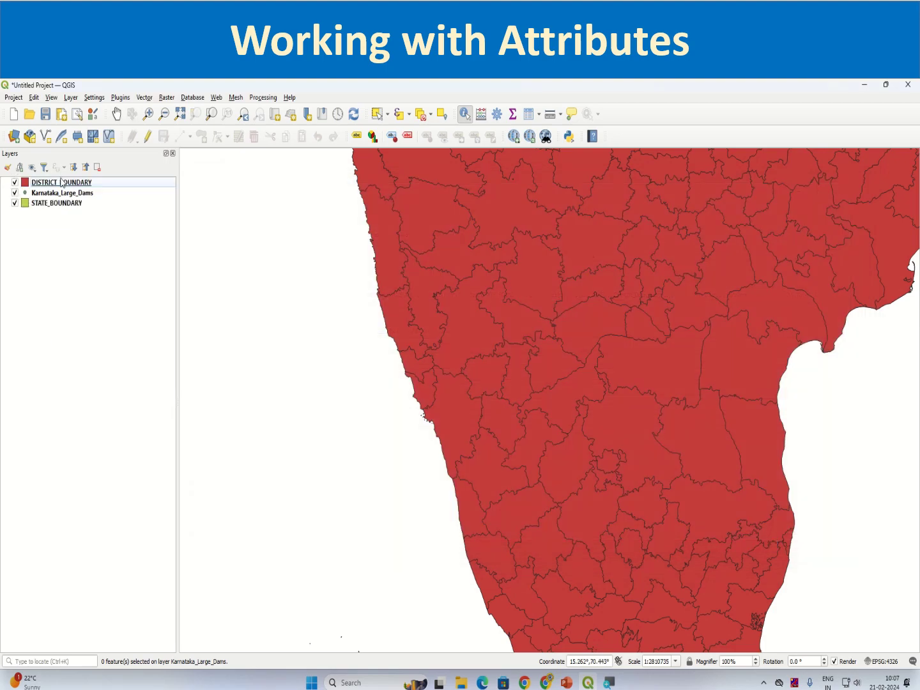
left_click_drag(61, 182, 63, 219)
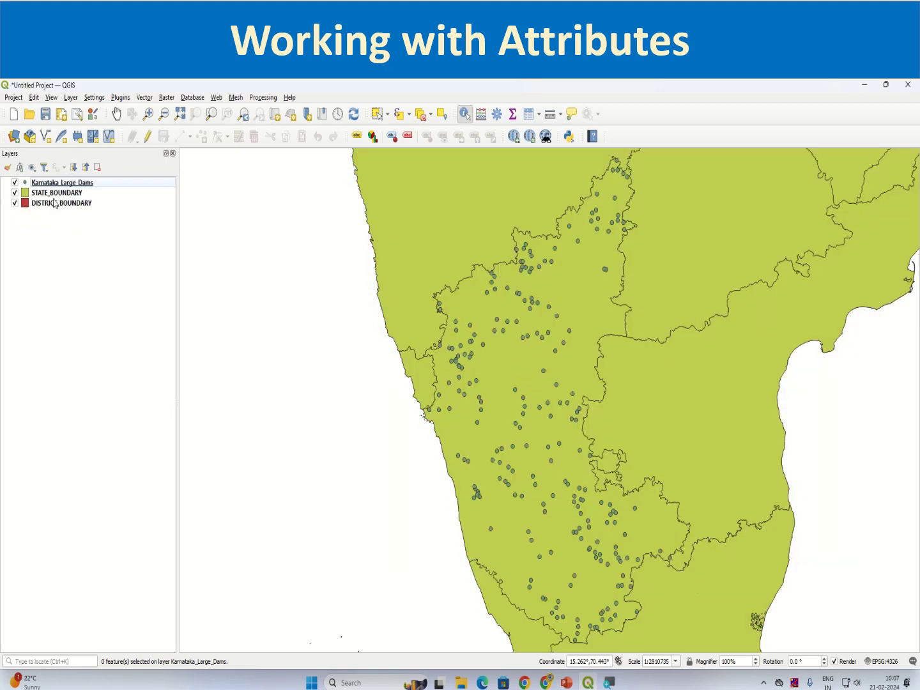
left_click(62, 203)
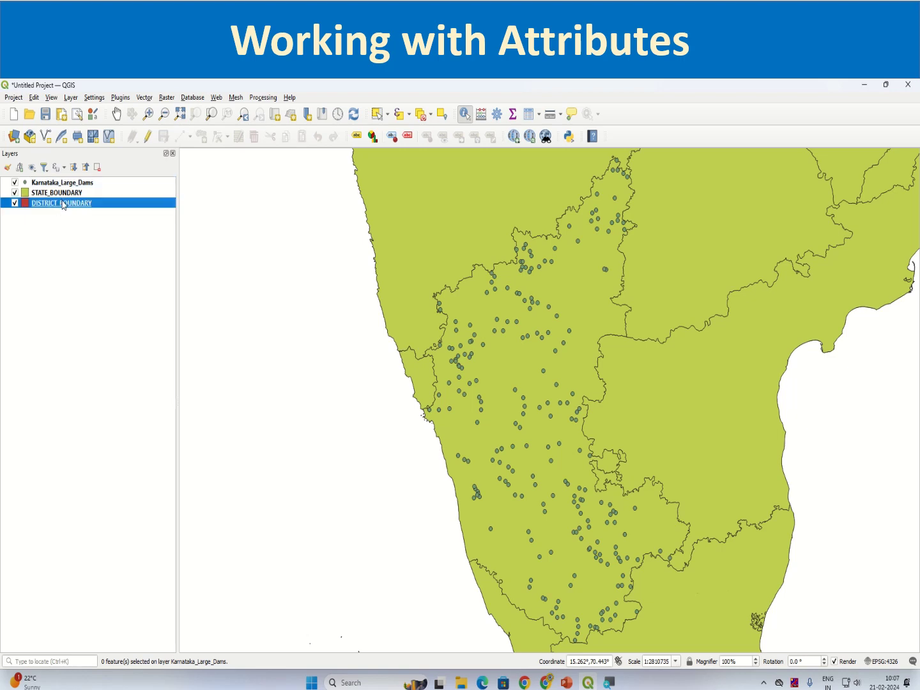
left_click_drag(63, 204, 66, 188)
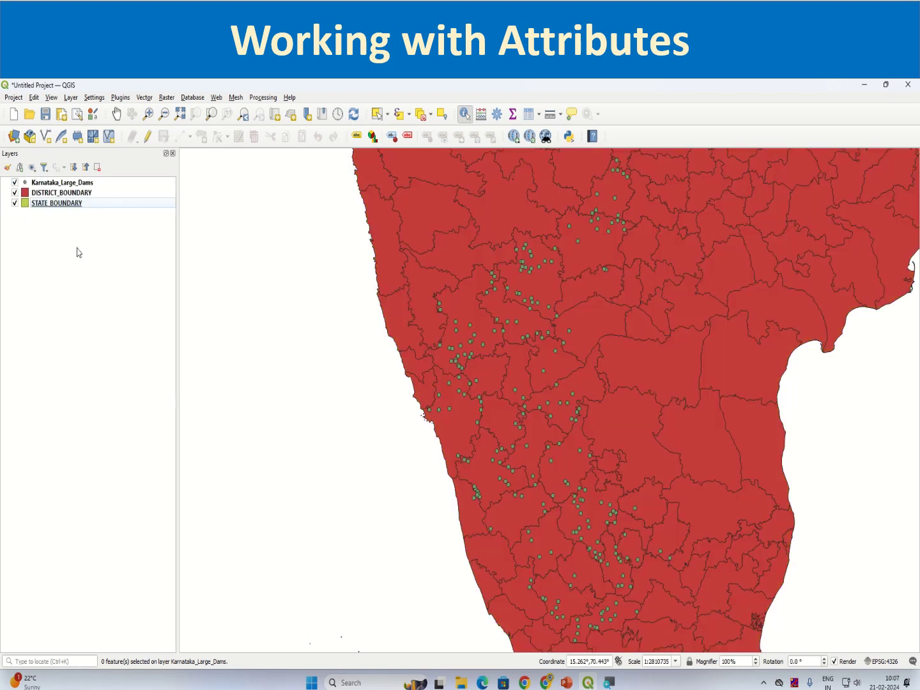
left_click(15, 192)
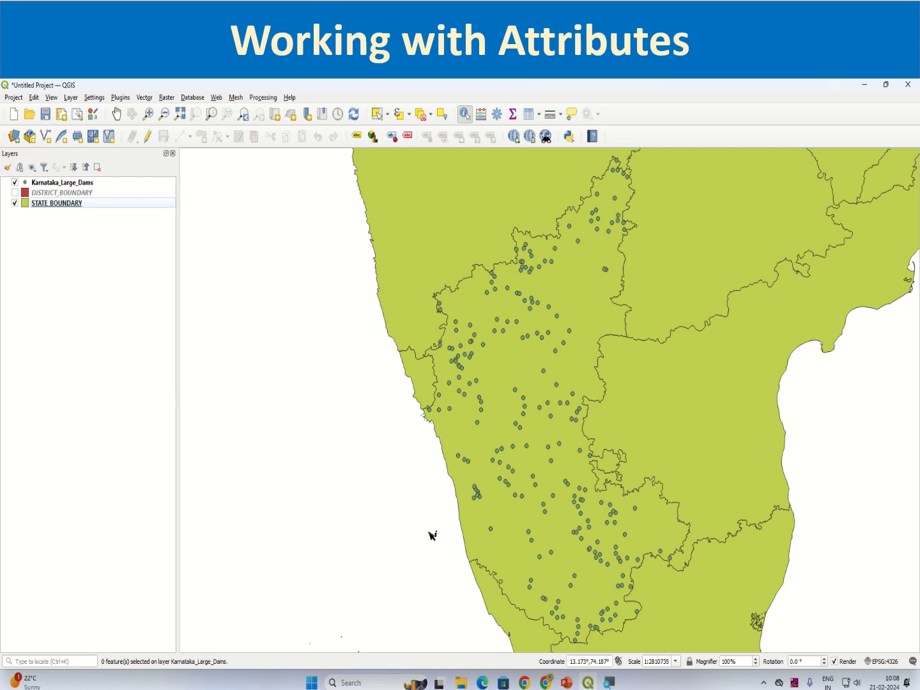
Step: Examine the coordinate reference system details in the STATE_BOUNDARY layer's information and highlight the CRS name
right_click(87, 205)
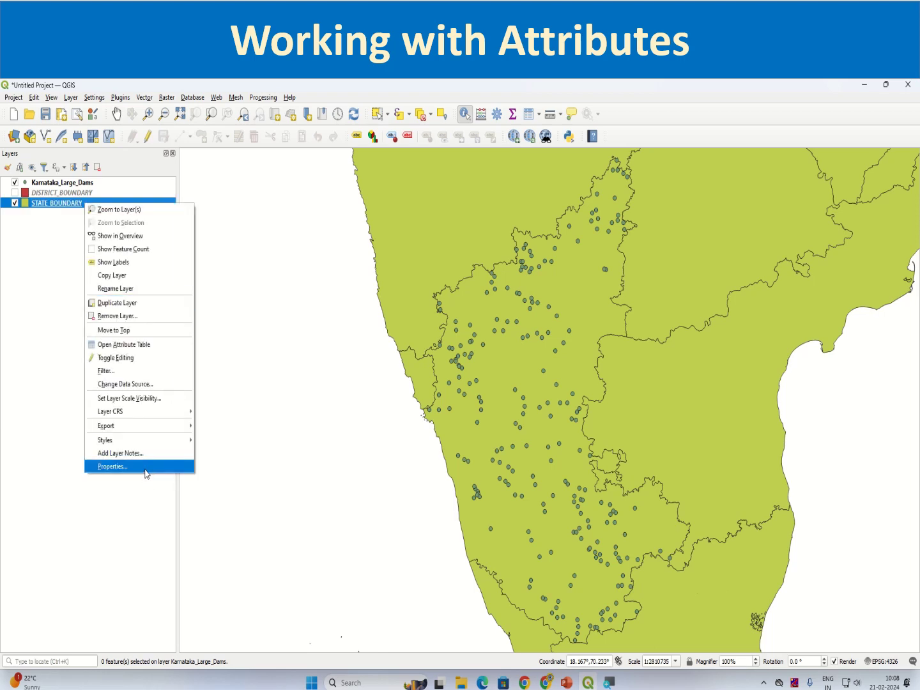
left_click(112, 466)
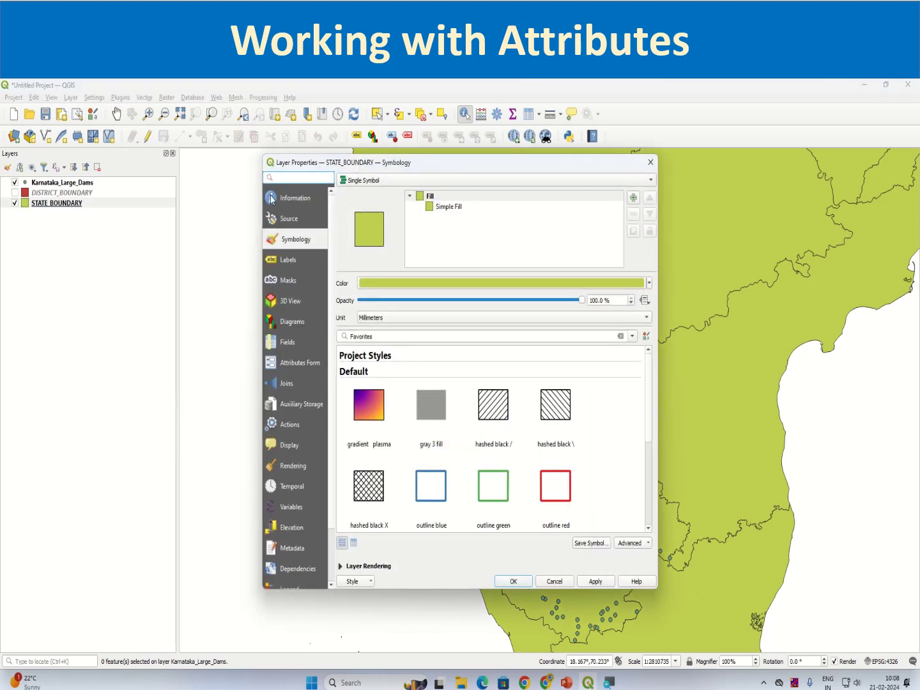
left_click(273, 199)
scroll(438, 523, "down", 2)
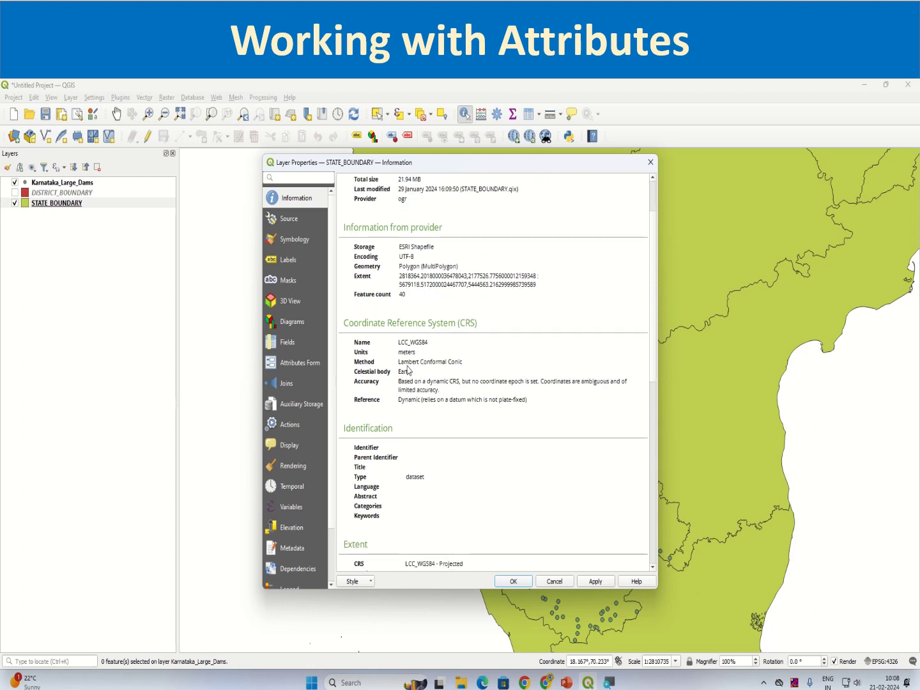
double_click(415, 347)
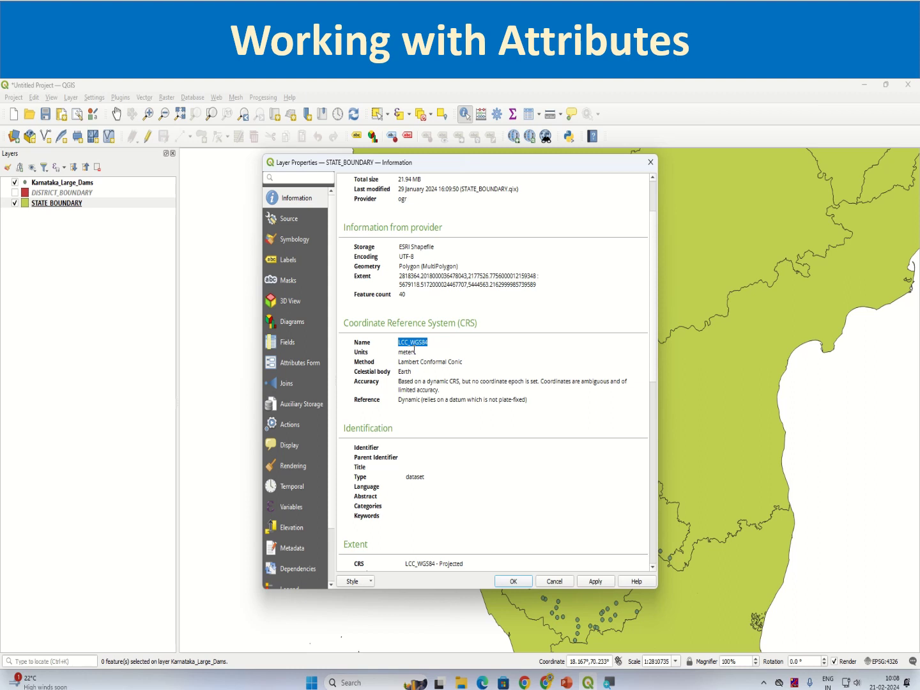
Step: Switch to Chrome and open the epsg.io website in a new browser tab
left_click(546, 682)
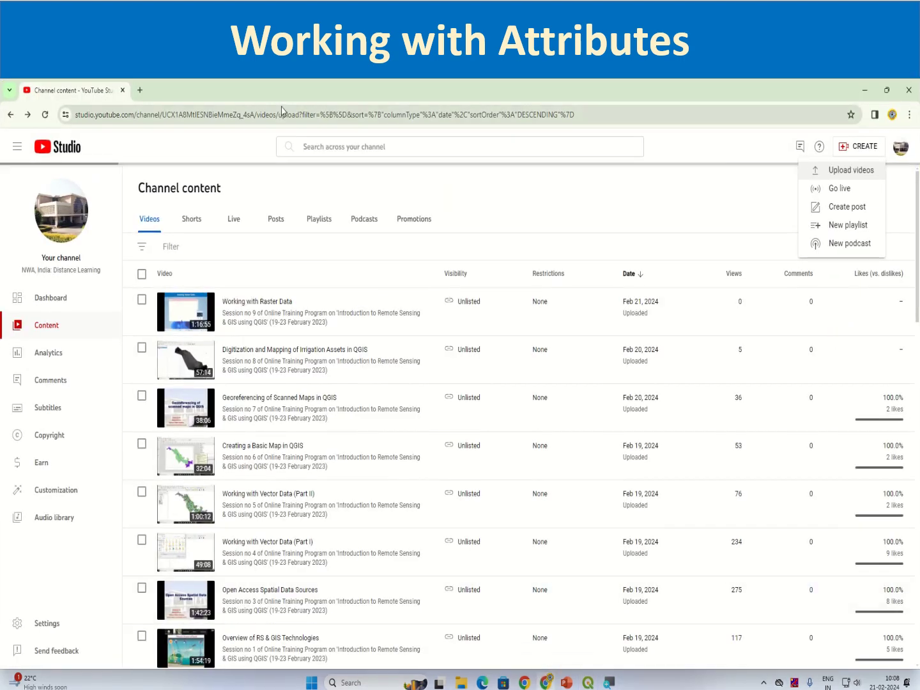
left_click(138, 90)
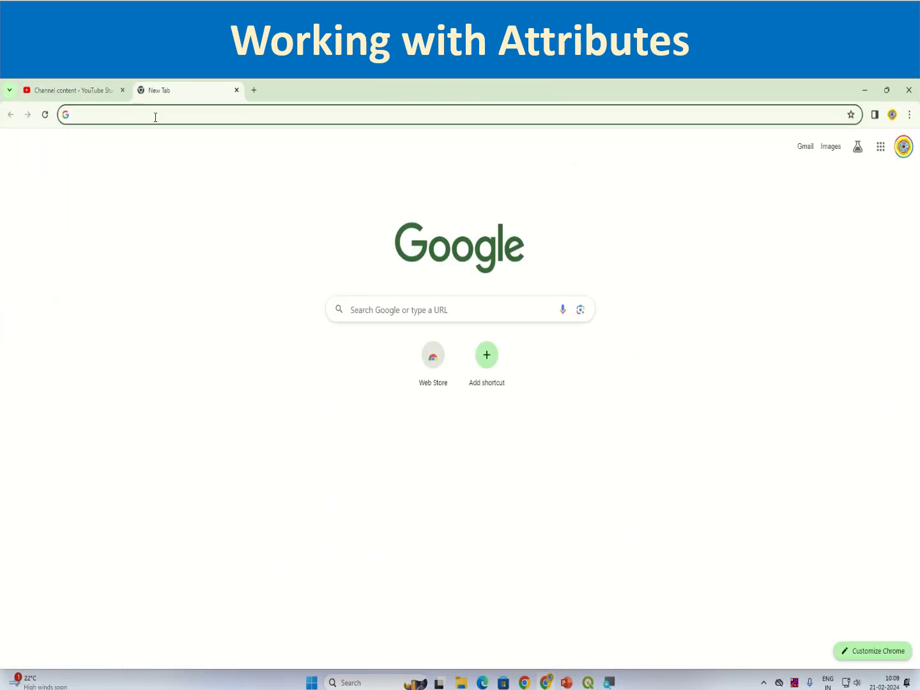
type("epsg")
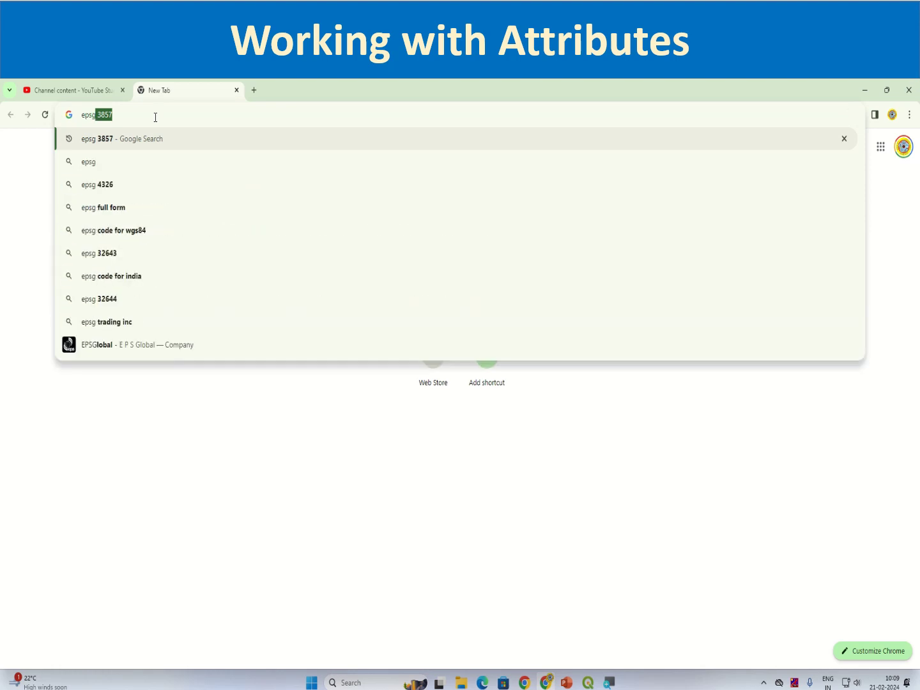
type(".io")
key("Return")
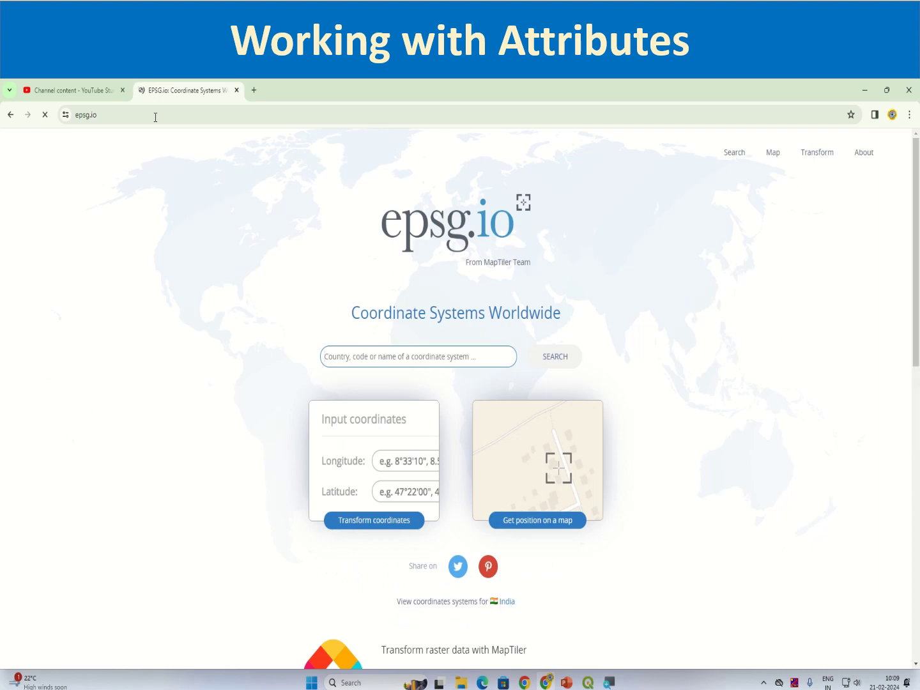
Step: Search the web for "spatial reference. org" in another new browser tab
left_click(254, 90)
type("spatial")
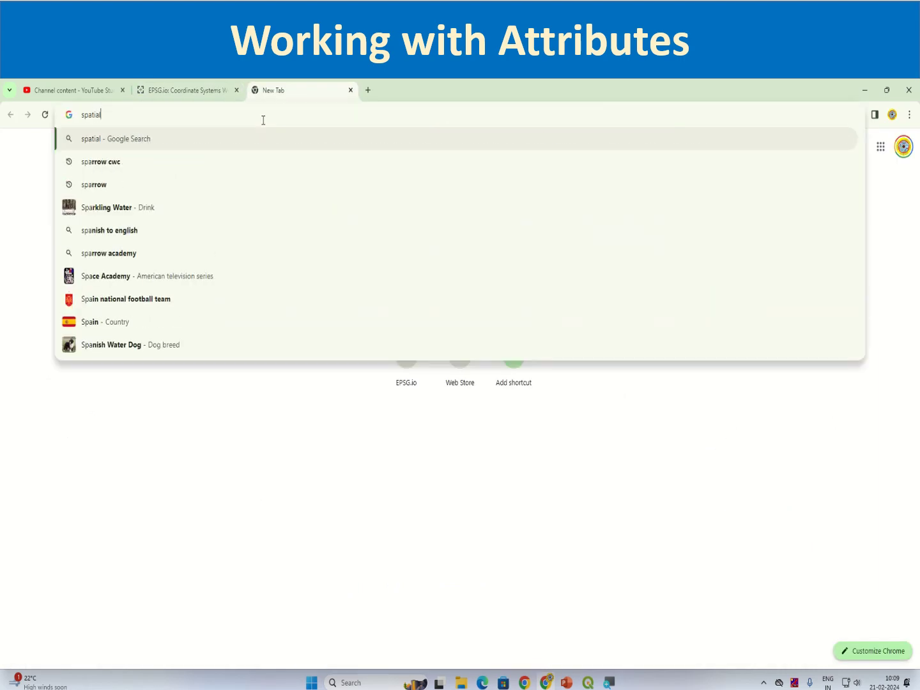
type(" reference. org")
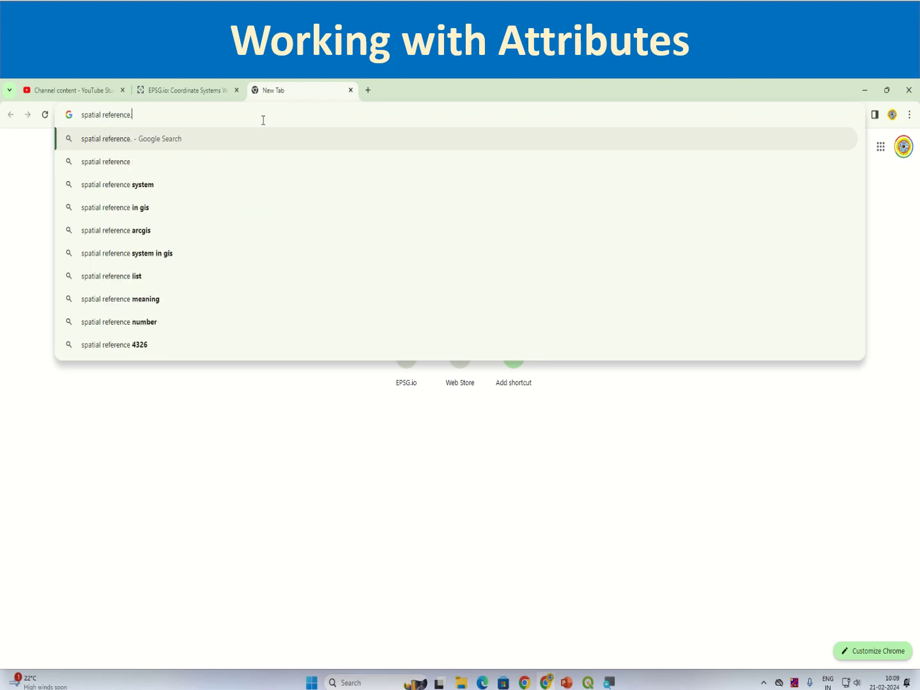
key("Return")
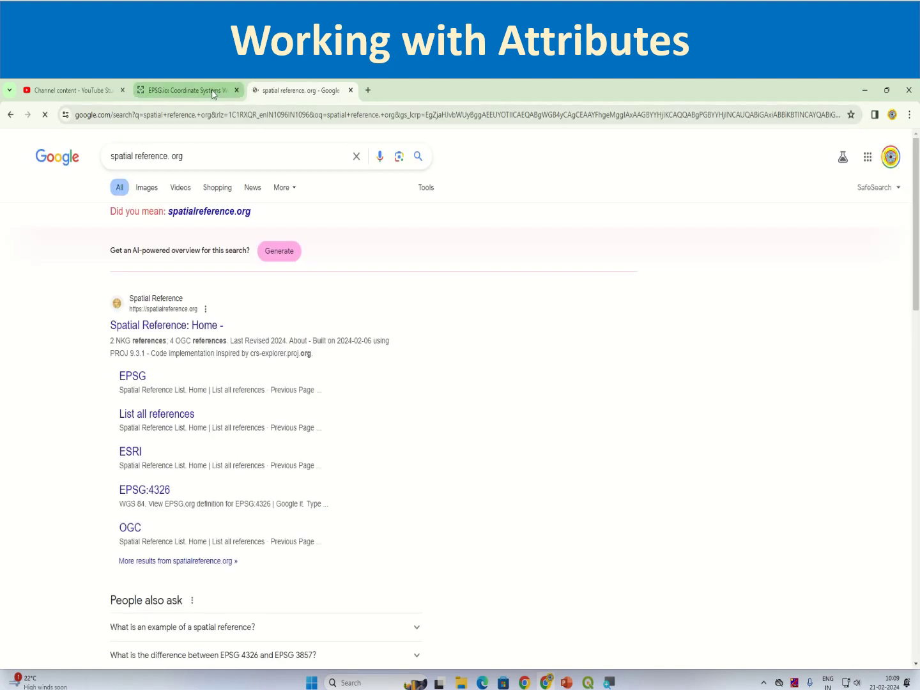
Step: Return to the epsg.io page, dismiss the advertisement, and search its coordinate systems for India
left_click(182, 87)
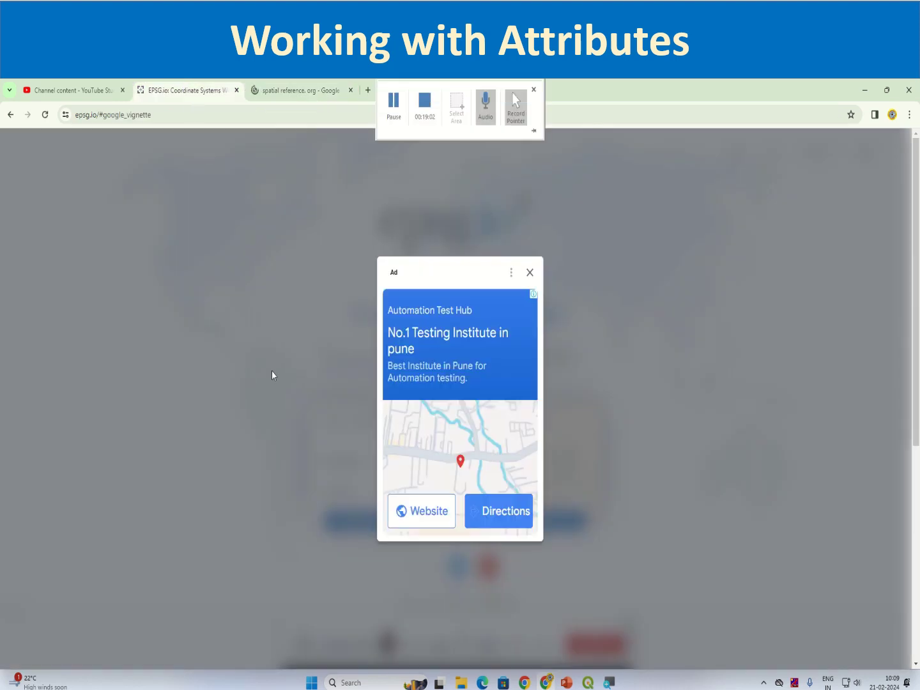
left_click(530, 272)
left_click(387, 356)
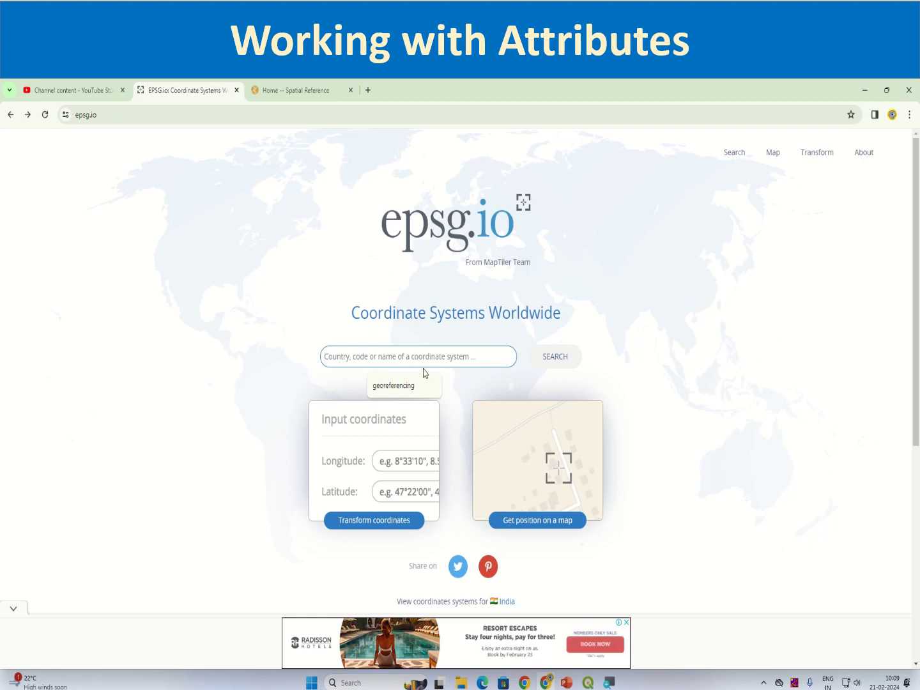
type("India\\")
key("BackSpace")
key("Return")
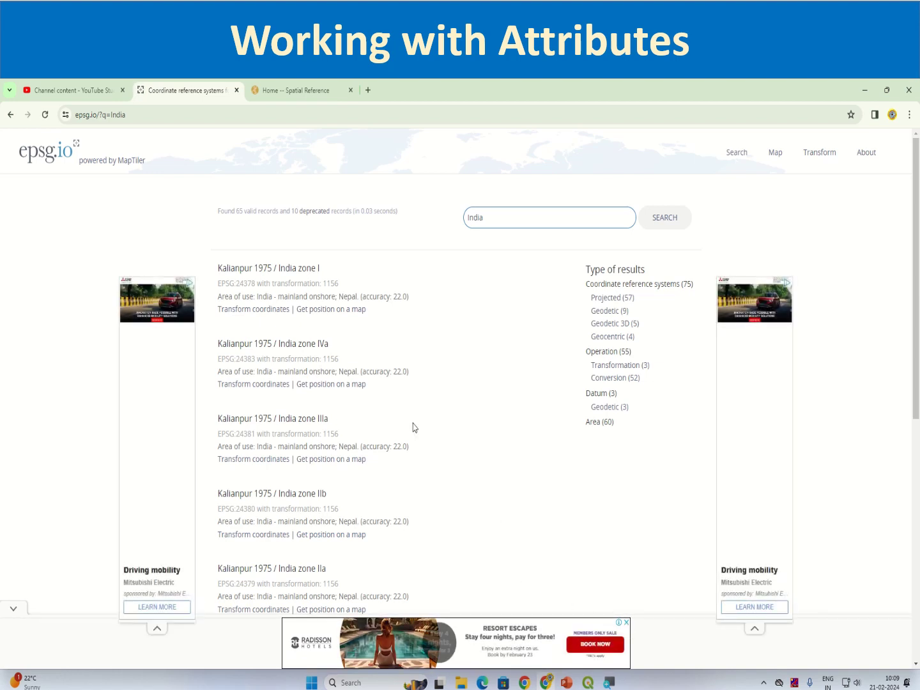
Step: Examine the coordinate systems on the first two pages of the India results, including the WGS 84 / Bihar entry
scroll(413, 427, "down", 5)
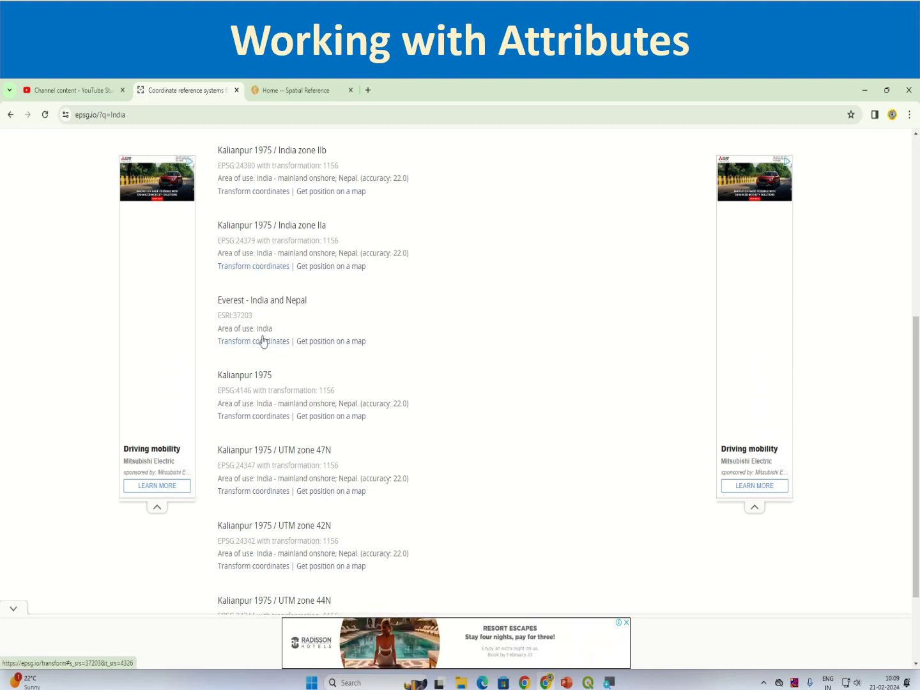
scroll(345, 468, "down", 1)
scroll(344, 468, "down", 2)
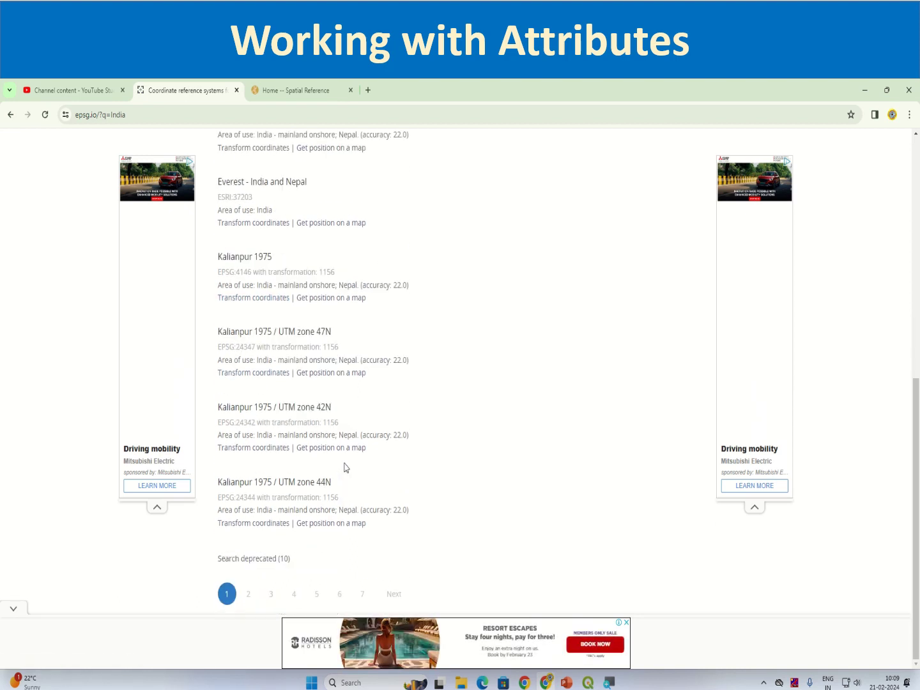
left_click(254, 594)
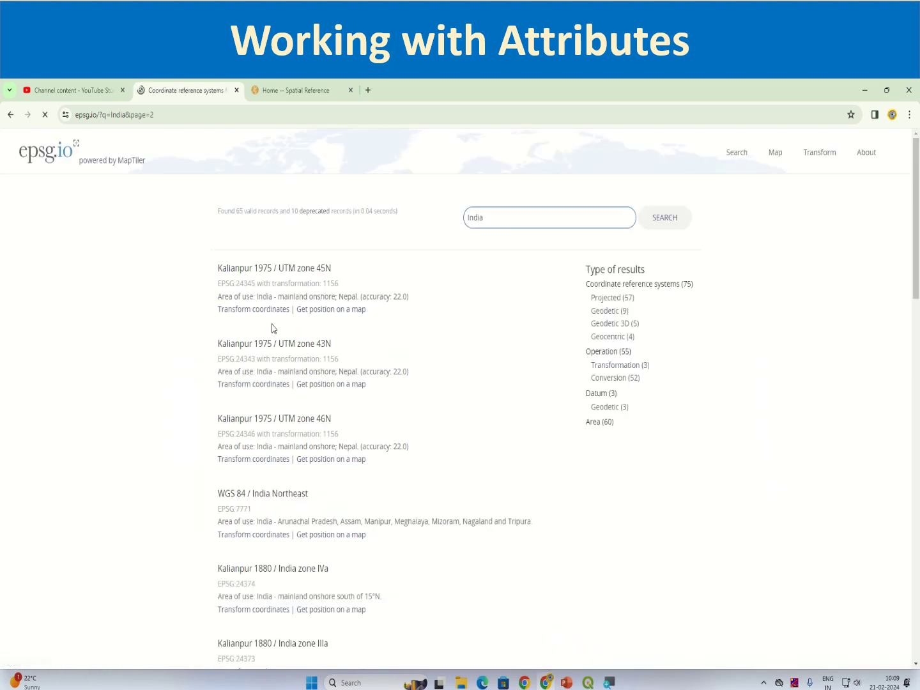
scroll(260, 544, "down", 3)
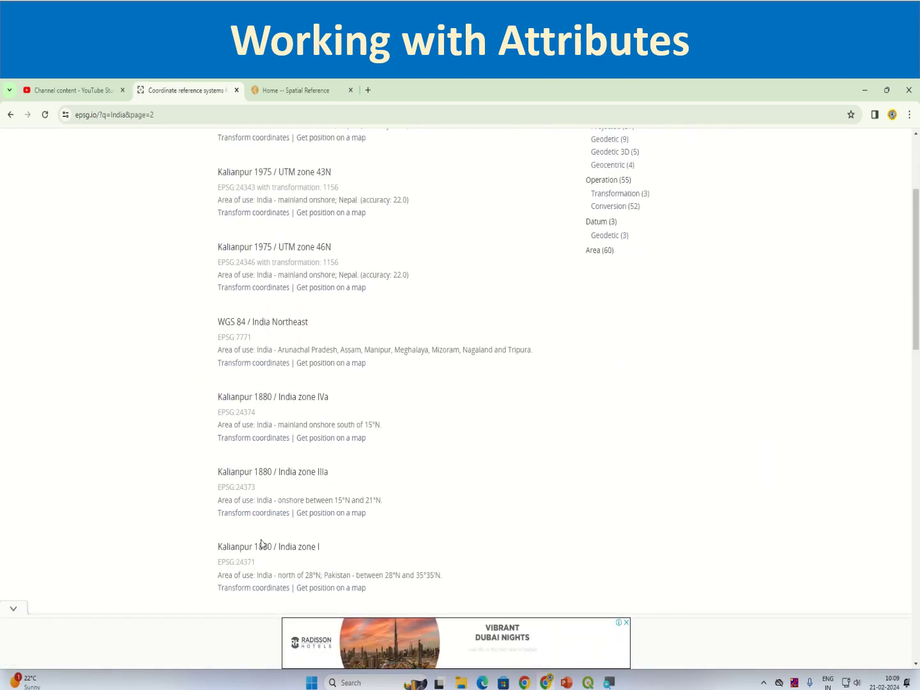
scroll(261, 544, "down", 8)
scroll(261, 544, "down", 8)
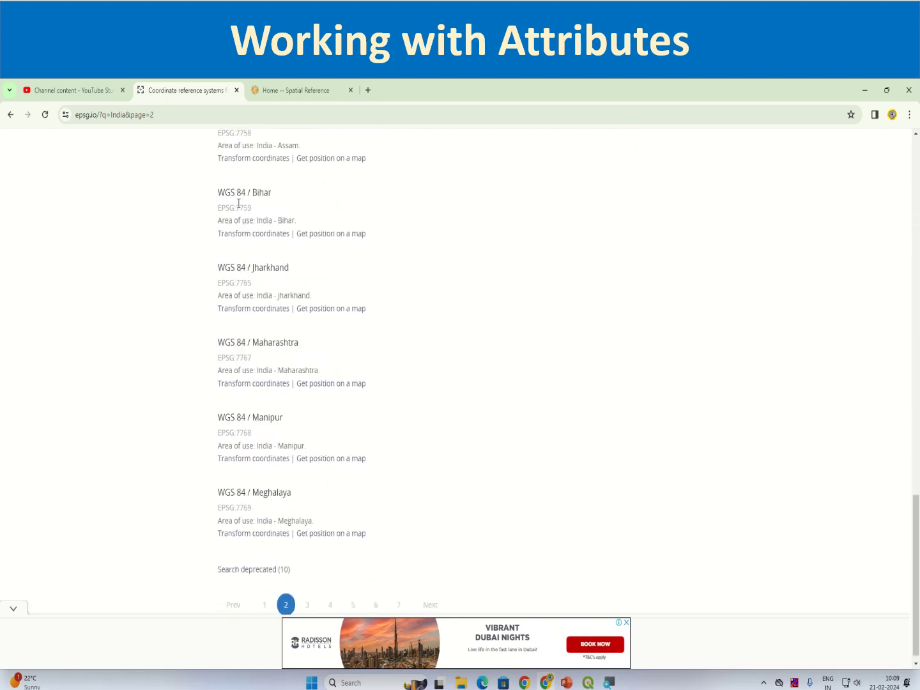
left_click_drag(218, 192, 242, 225)
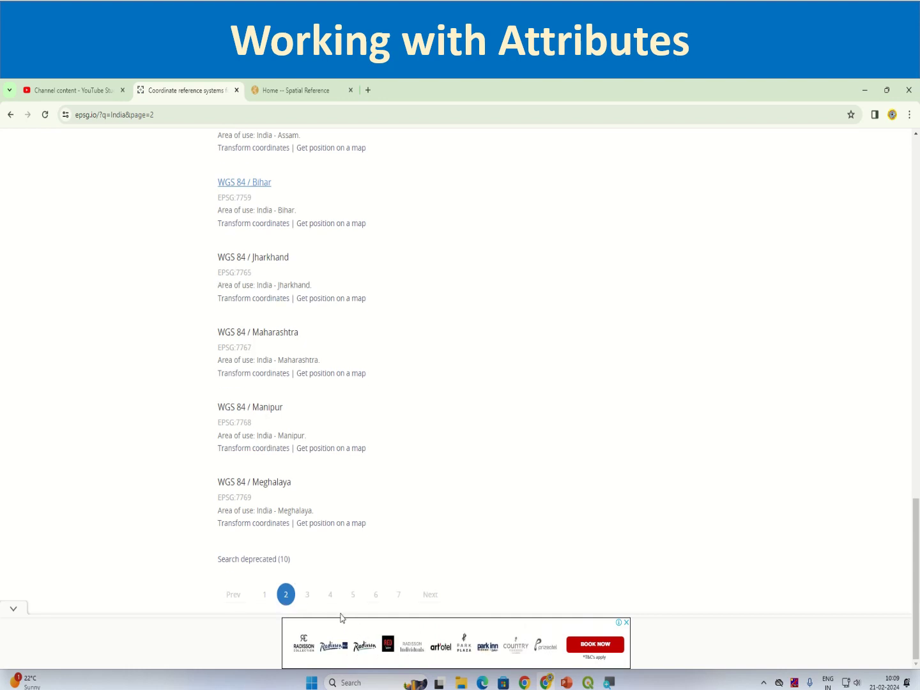
Step: Go to page 3 of the India results and open the WGS 84 / Karnataka coordinate system
left_click(307, 595)
scroll(314, 558, "down", 3)
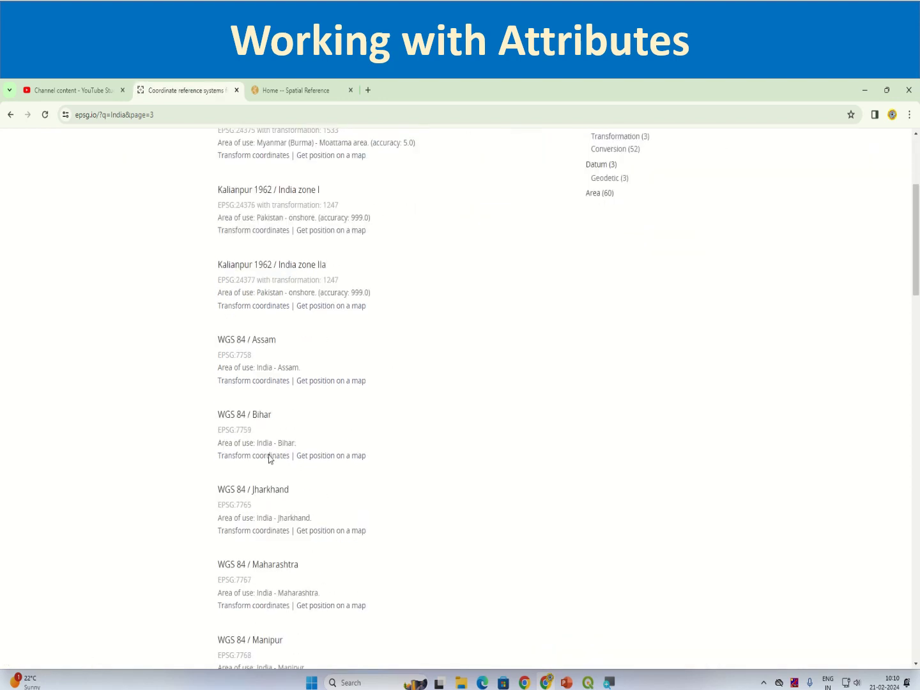
scroll(256, 435, "down", 7)
scroll(283, 553, "down", 5)
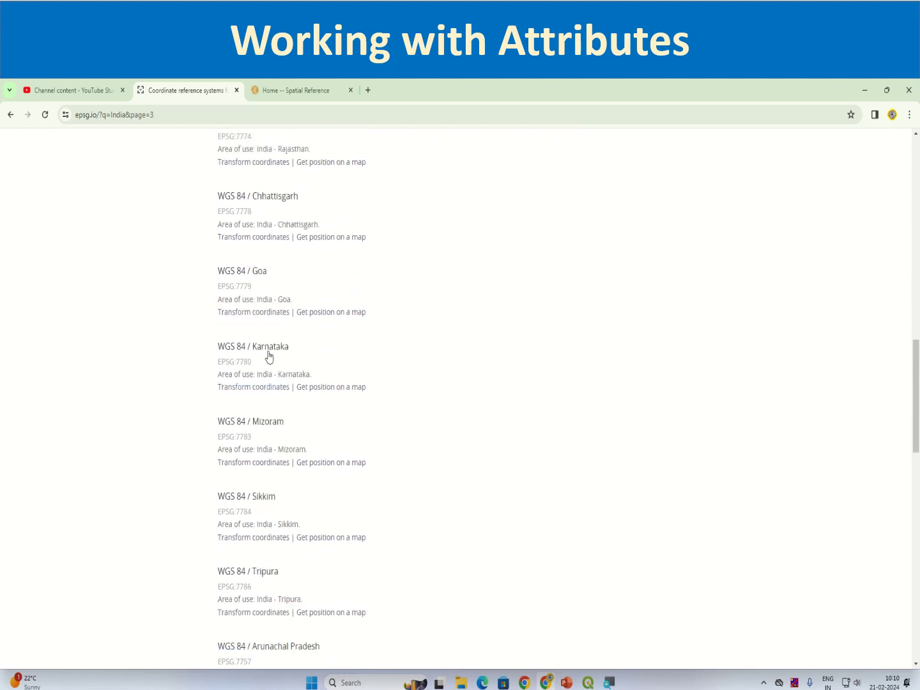
left_click(268, 350)
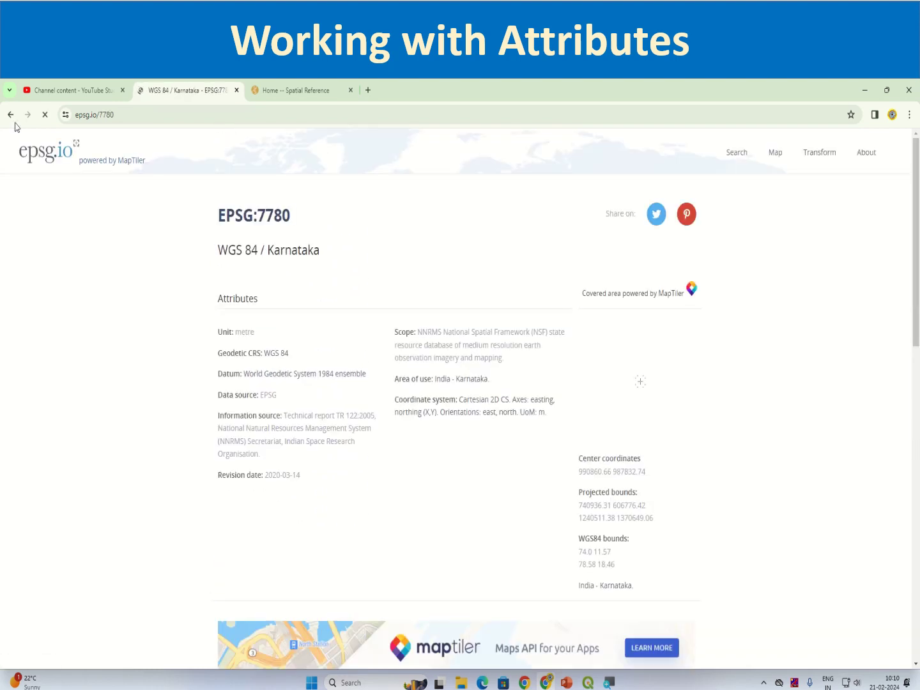
Step: Return to page 3 of the India results and examine the WGS 84 entries for the individual states
left_click(11, 115)
scroll(236, 426, "down", 6)
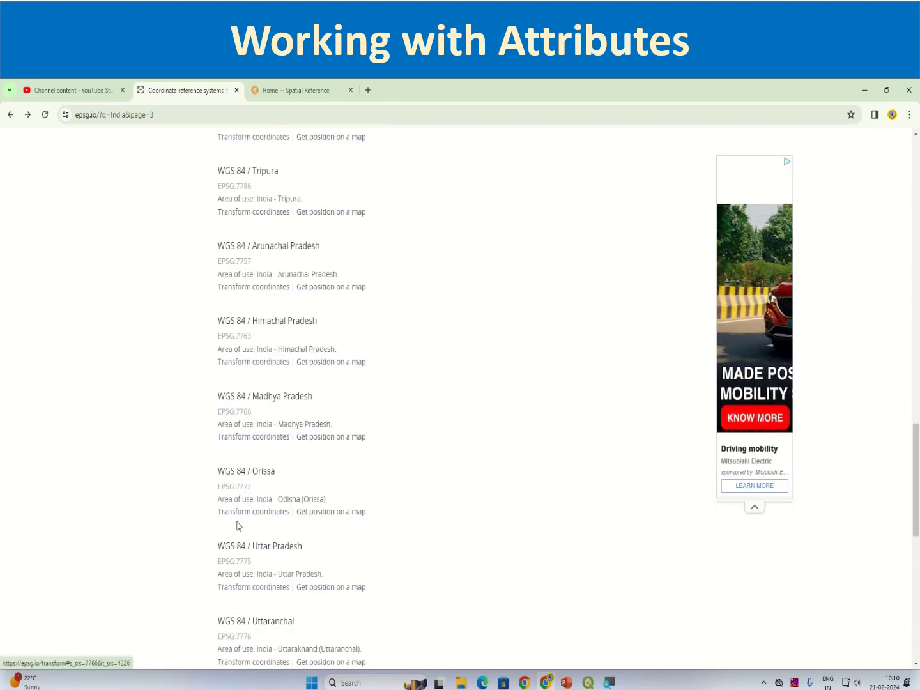
scroll(237, 525, "down", 7)
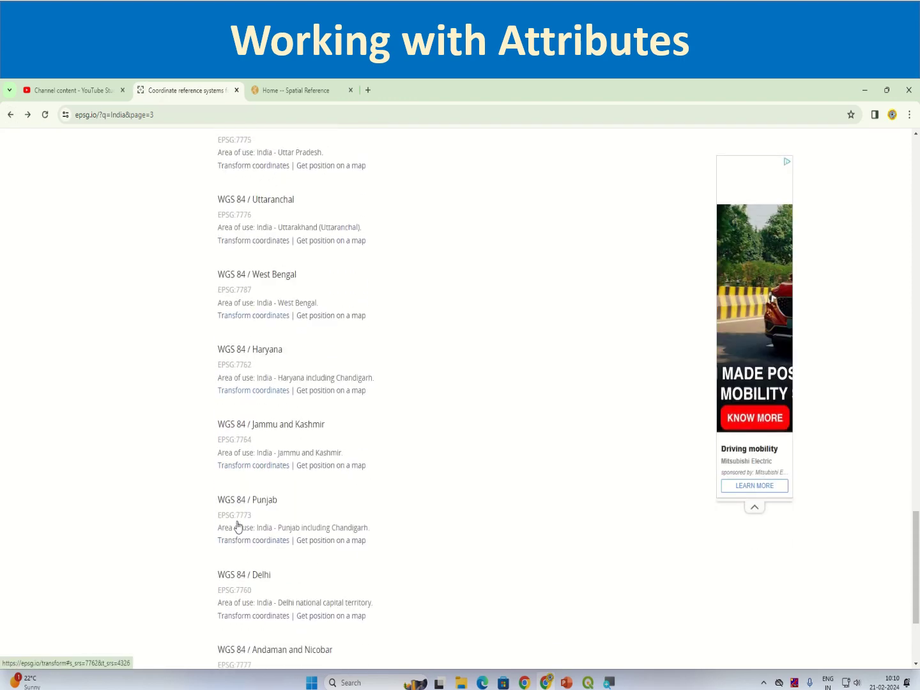
scroll(236, 525, "down", 2)
scroll(237, 525, "up", 9)
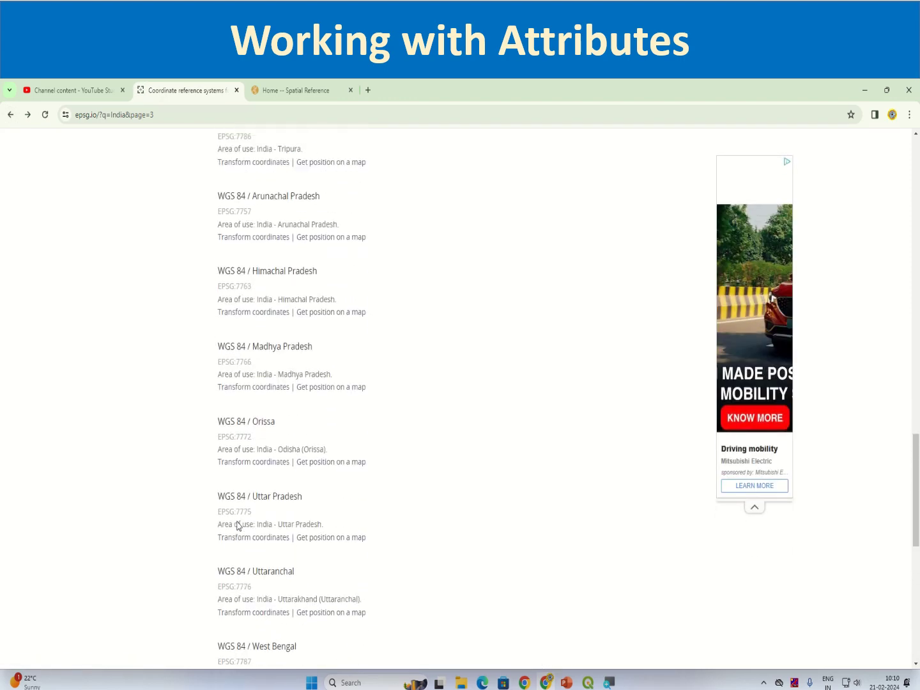
scroll(238, 524, "up", 8)
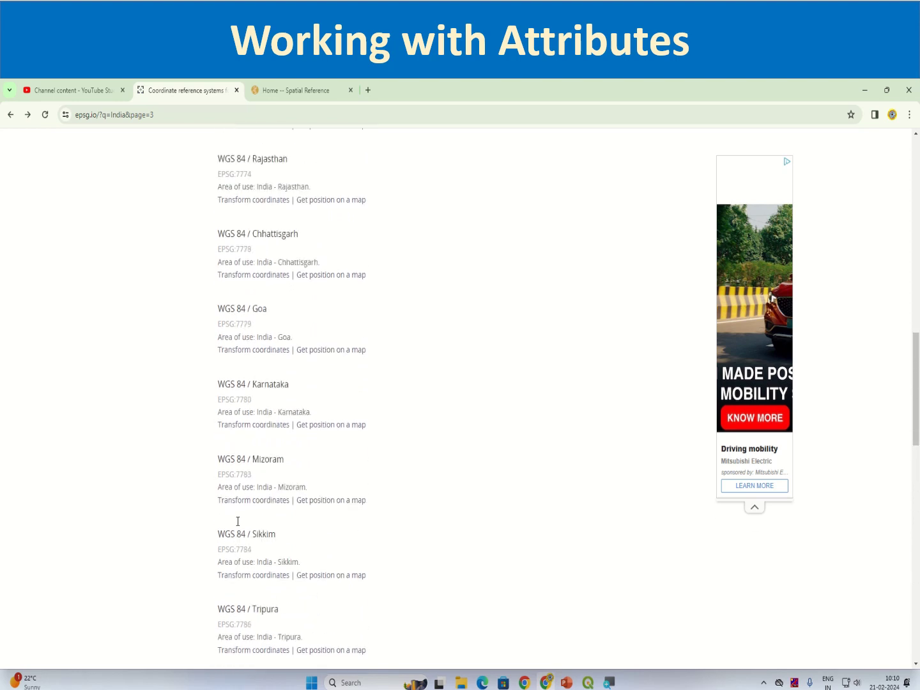
scroll(238, 521, "up", 9)
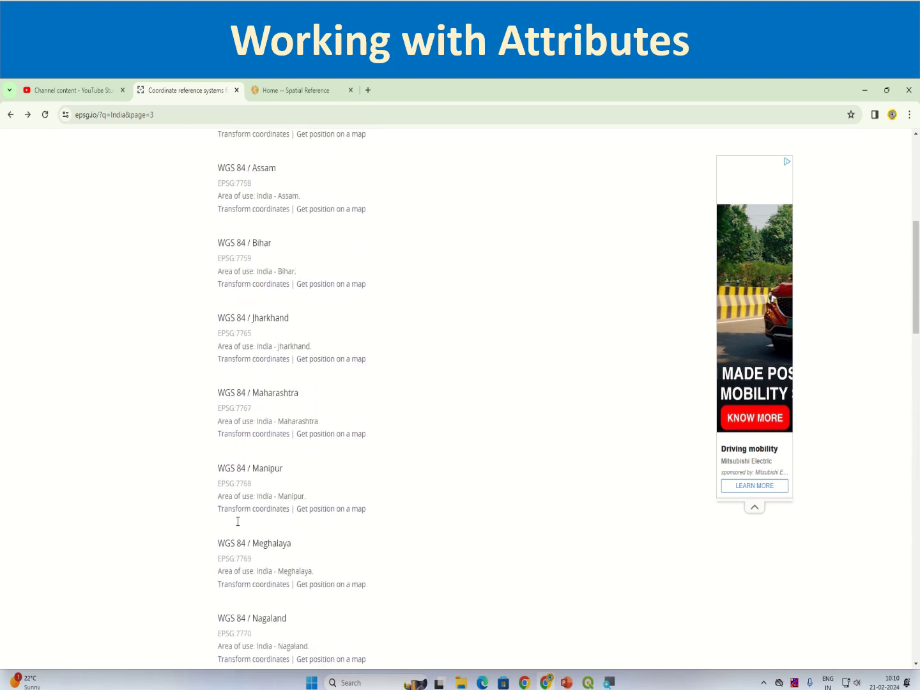
scroll(240, 517, "up", 5)
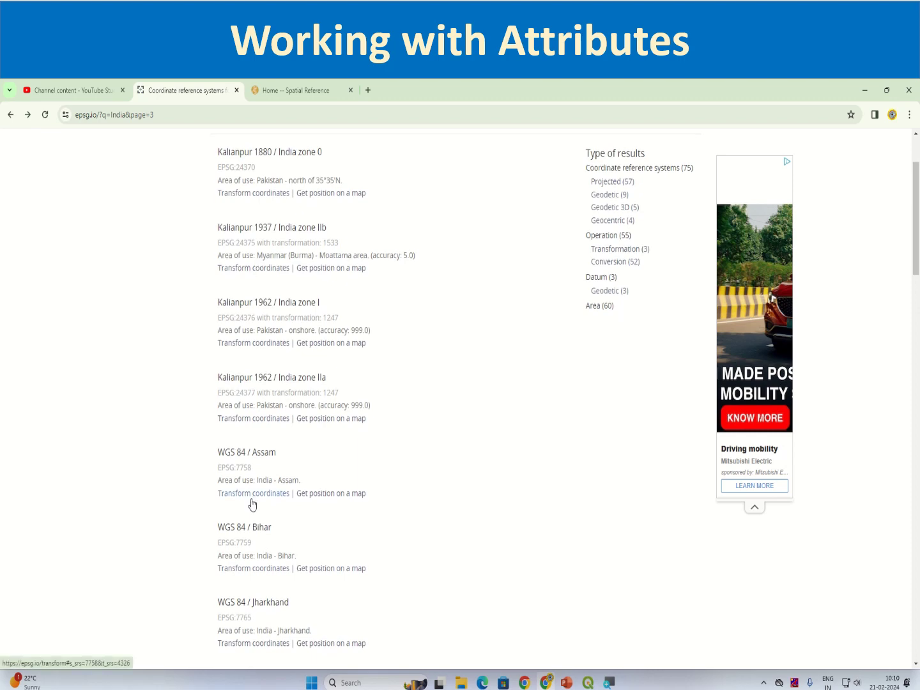
scroll(256, 504, "down", 20)
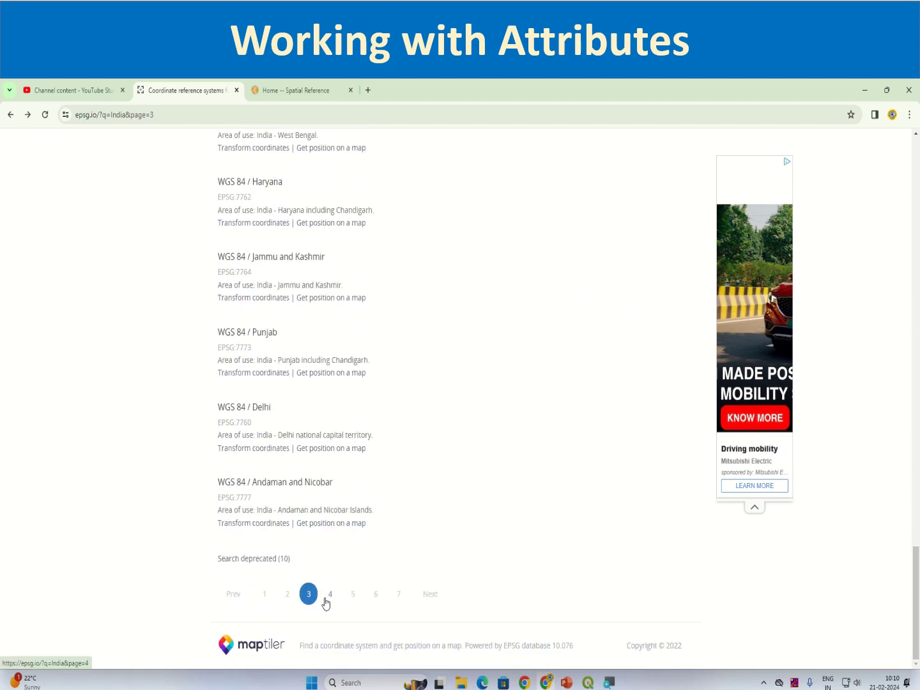
Step: Open page 4 of the India results and examine the listed state coordinate systems and their EPSG codes
left_click(326, 598)
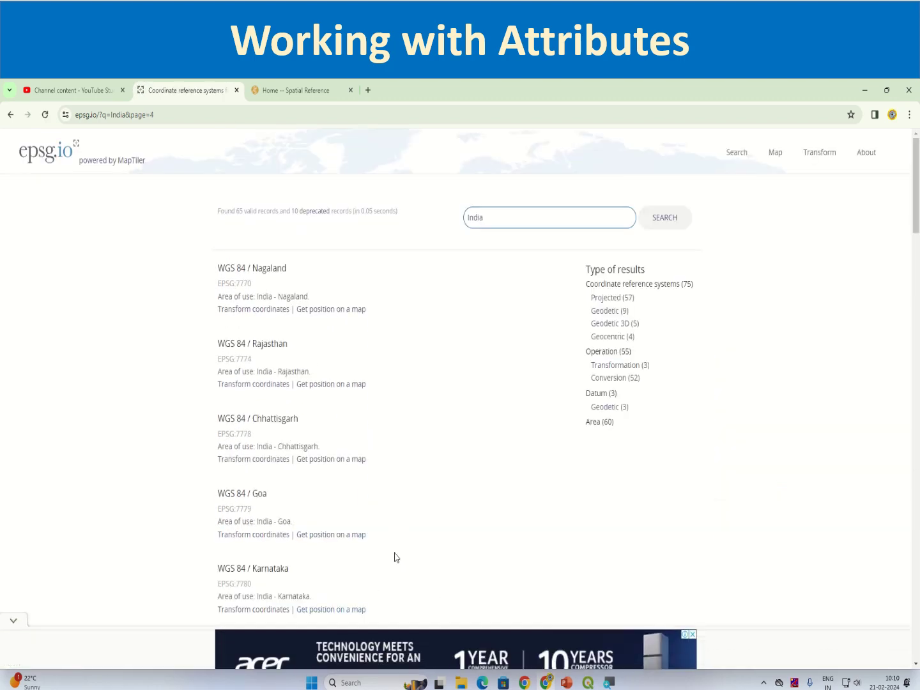
scroll(395, 557, "down", 10)
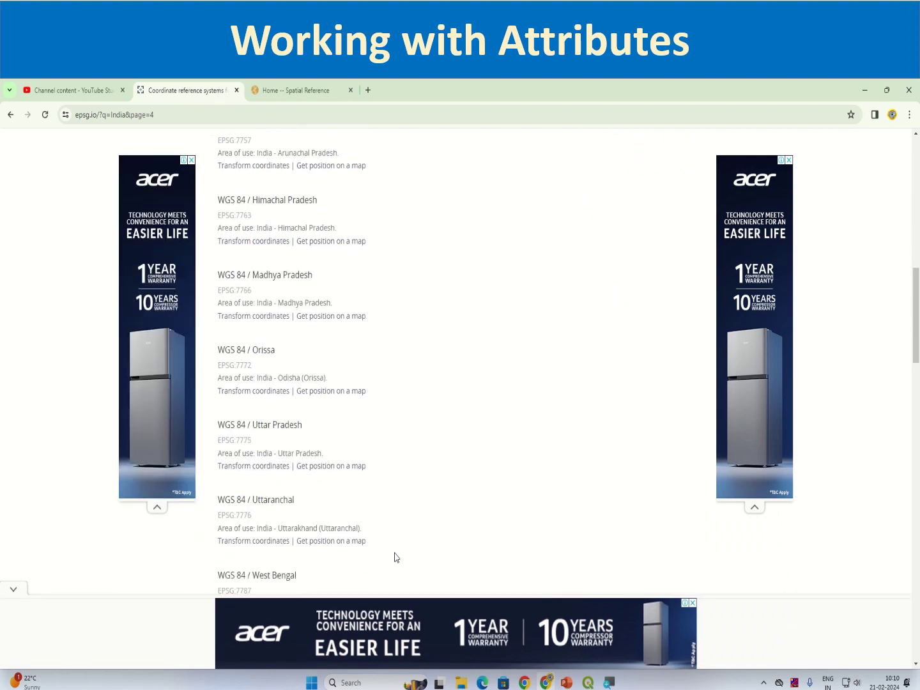
scroll(395, 557, "down", 15)
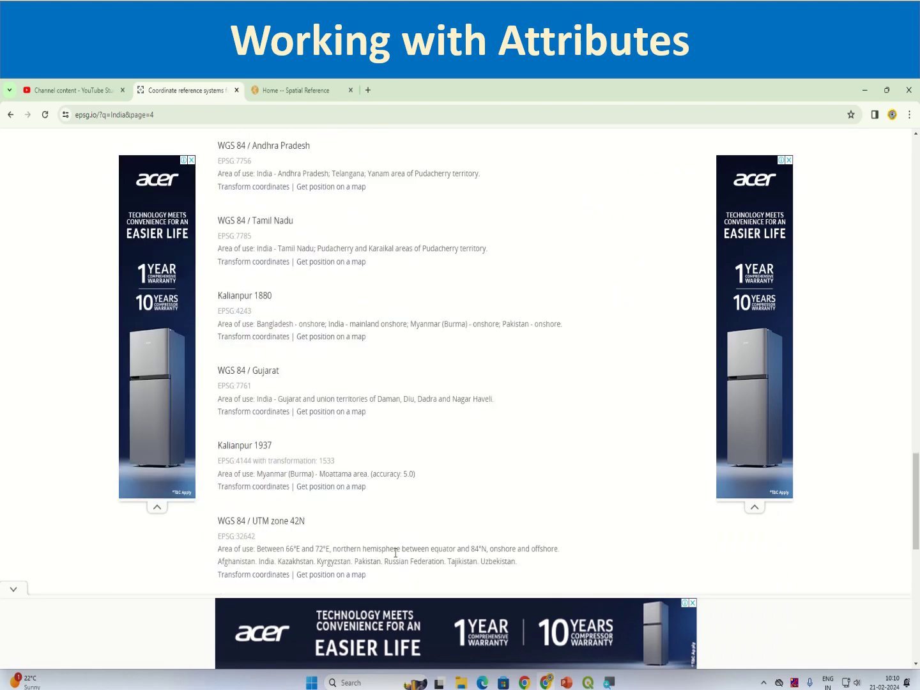
scroll(396, 551, "down", 3)
scroll(421, 544, "up", 10)
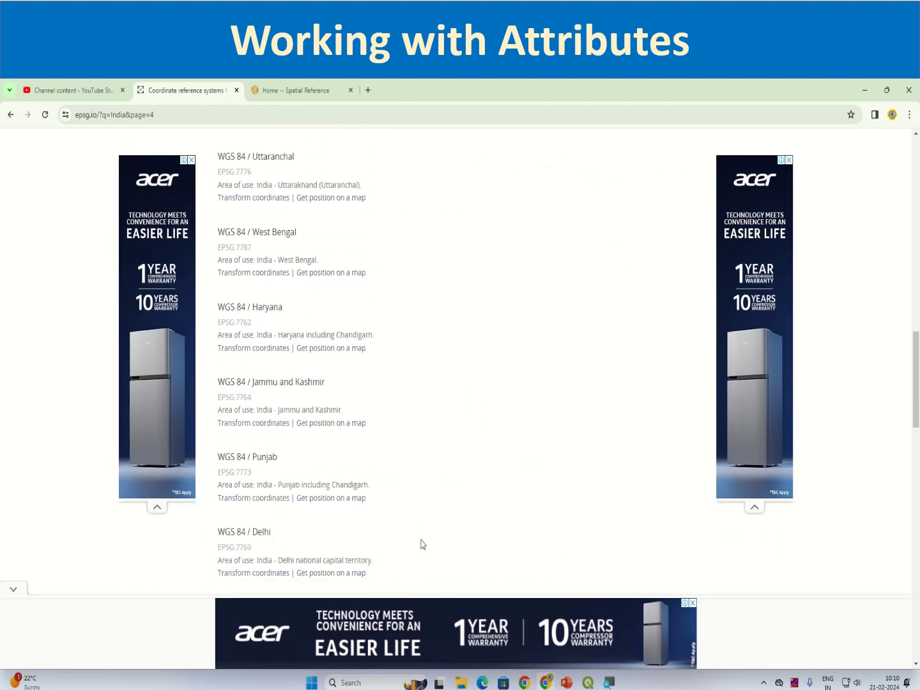
scroll(425, 540, "up", 12)
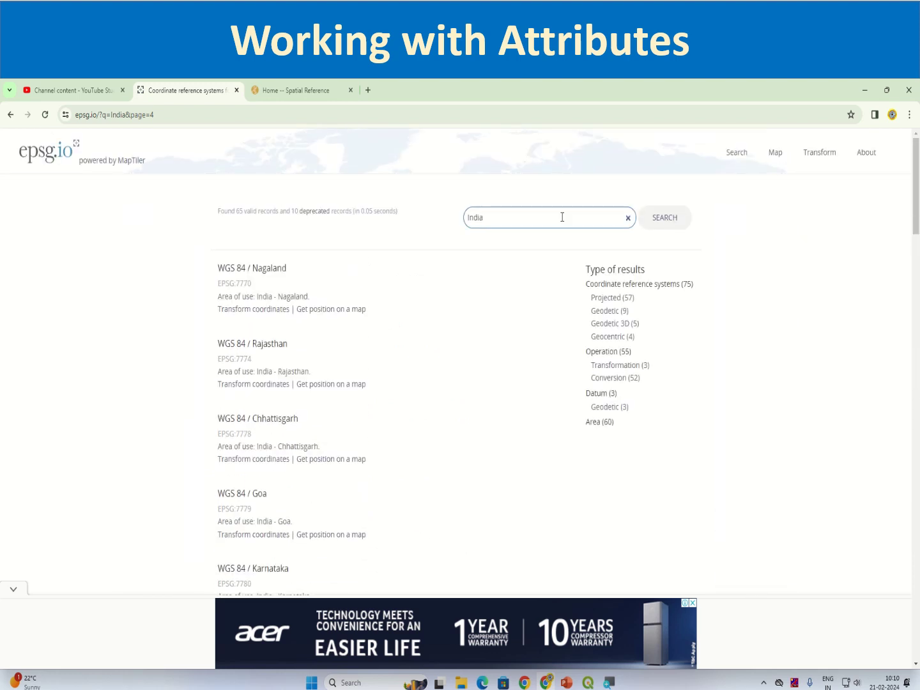
Step: Search epsg.io for code 7756 and open the WGS 84 / Andhra Pradesh coordinate system
double_click(548, 214)
type("7756")
key("Return")
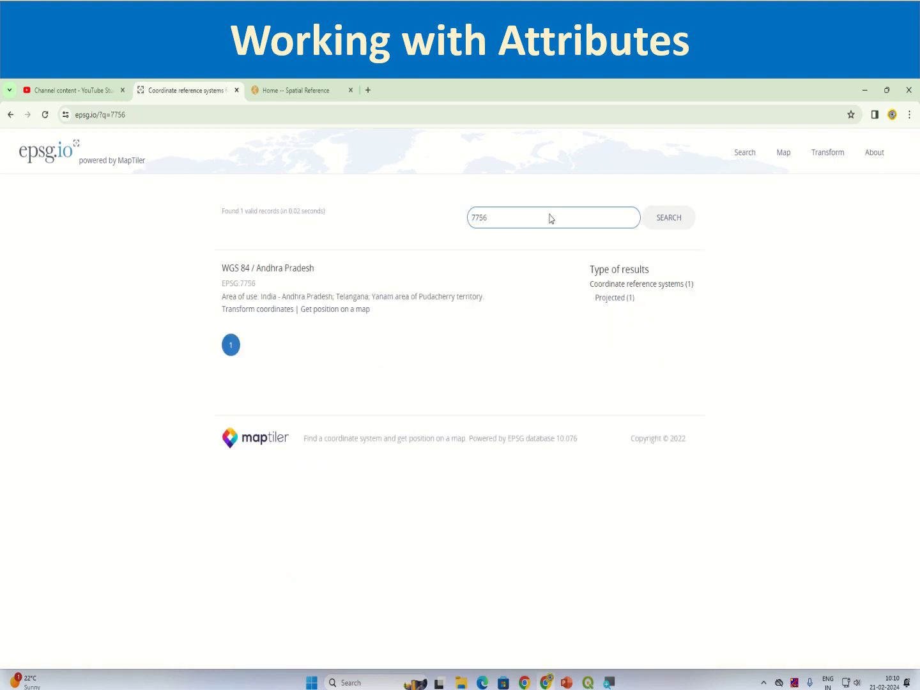
left_click(236, 274)
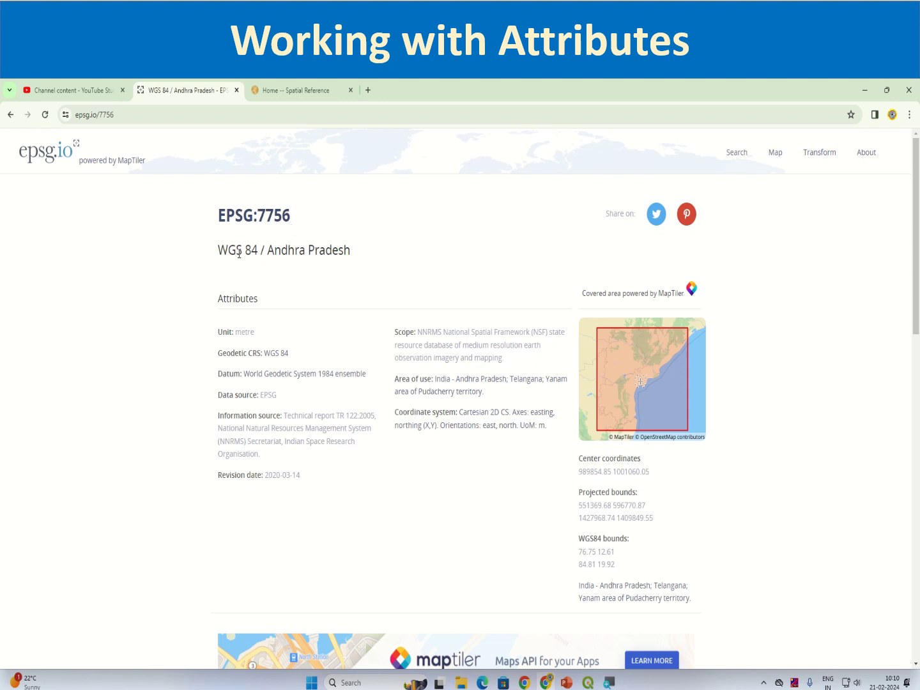
Step: Examine the Andhra Pradesh system's WGS 84 name and EPSG code, and highlight its information source and revision date
left_click_drag(217, 250, 258, 249)
double_click(289, 256)
double_click(234, 251)
left_click_drag(251, 251, 230, 256)
left_click_drag(257, 217, 295, 220)
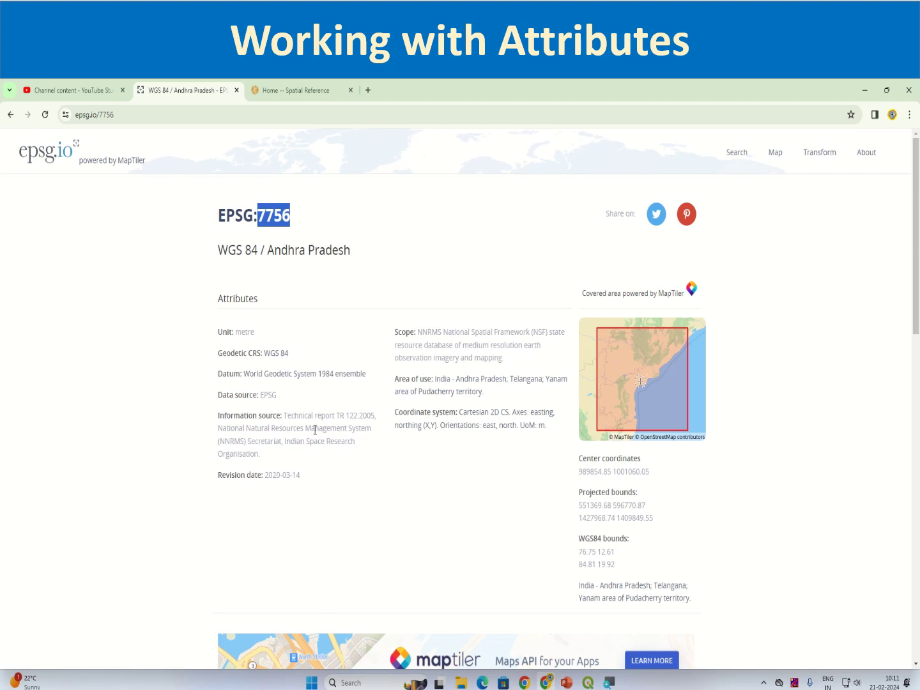
left_click_drag(222, 429, 302, 470)
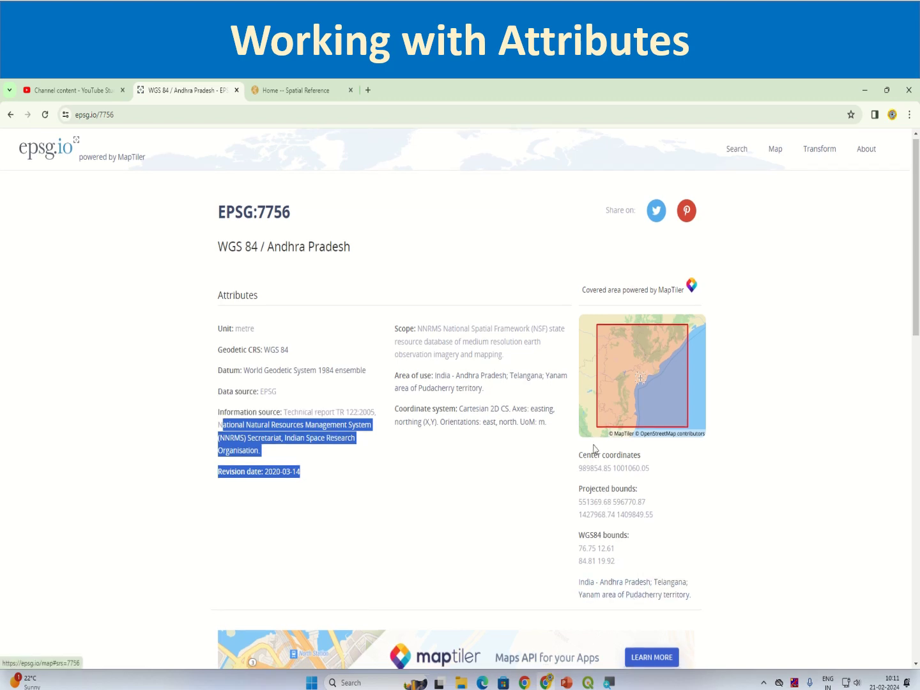
Step: Return to page 4 of the India results, find the Karnataka entry's EPSG code and open the WGS 84 / Karnataka coordinate system
scroll(594, 447, "down", 1)
left_click(10, 114)
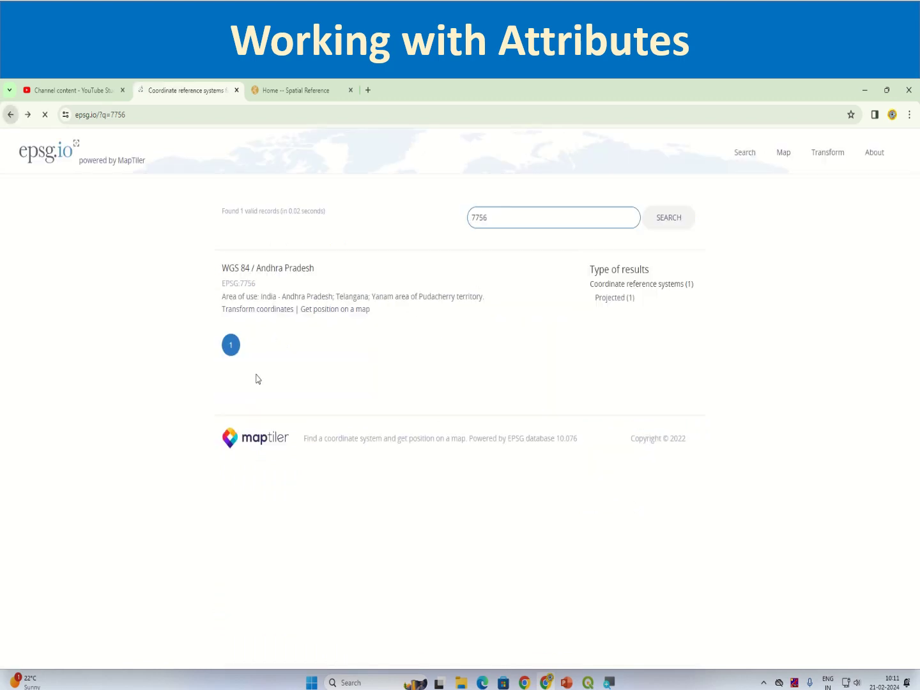
left_click(10, 114)
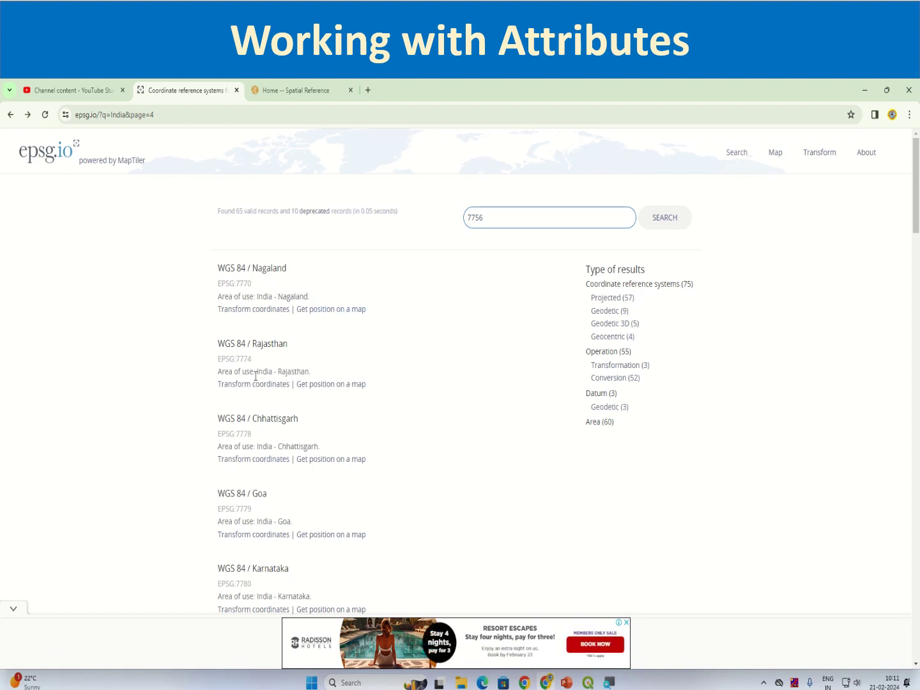
scroll(254, 369, "down", 3)
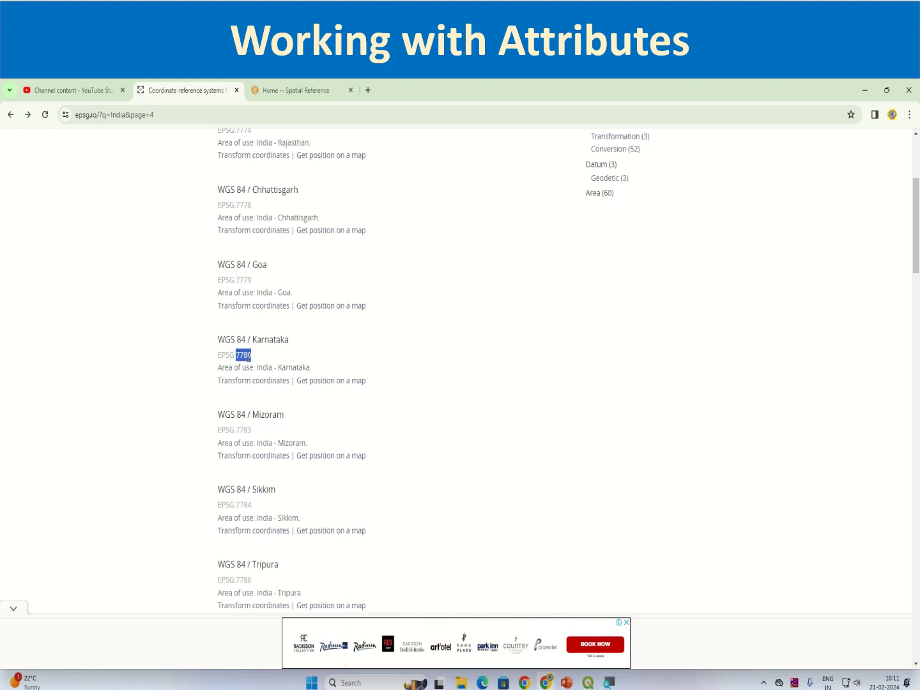
triple_click(248, 356)
left_click(275, 341)
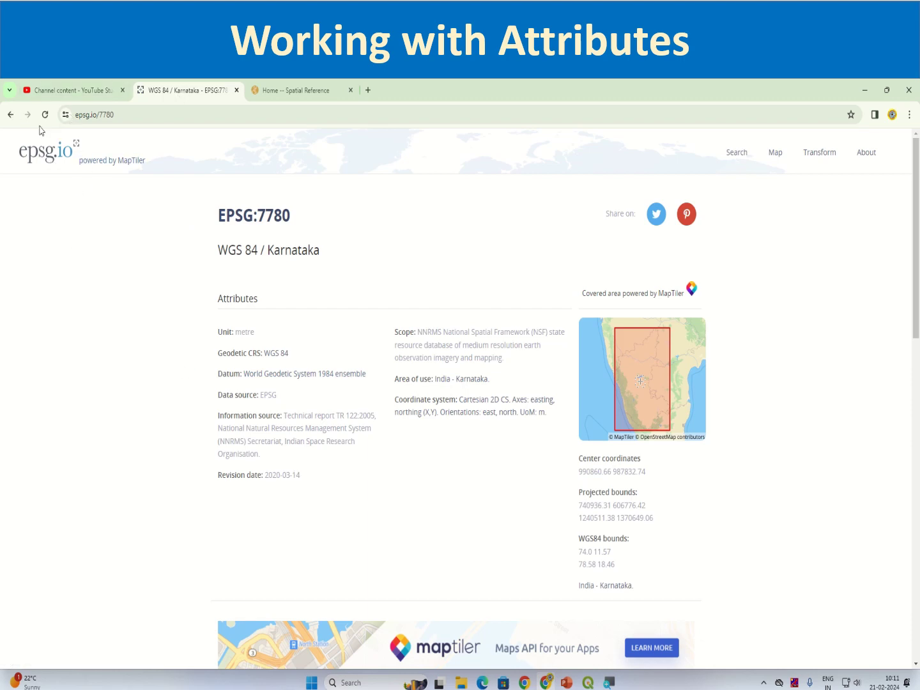
Step: Return from the Karnataka page to the results, then switch to QGIS and close the STATE_BOUNDARY layer properties
left_click(9, 115)
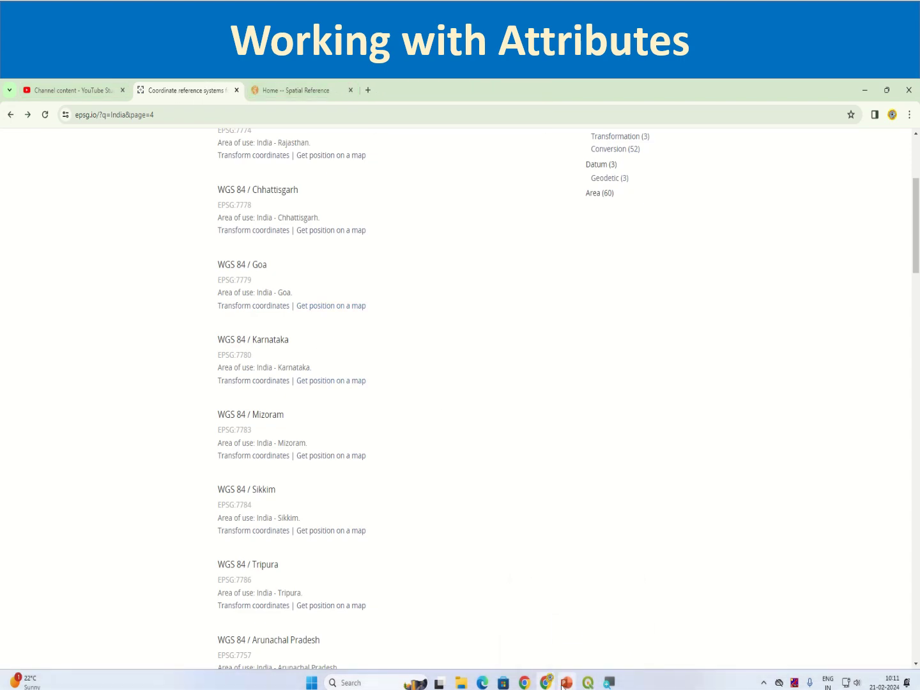
left_click(587, 684)
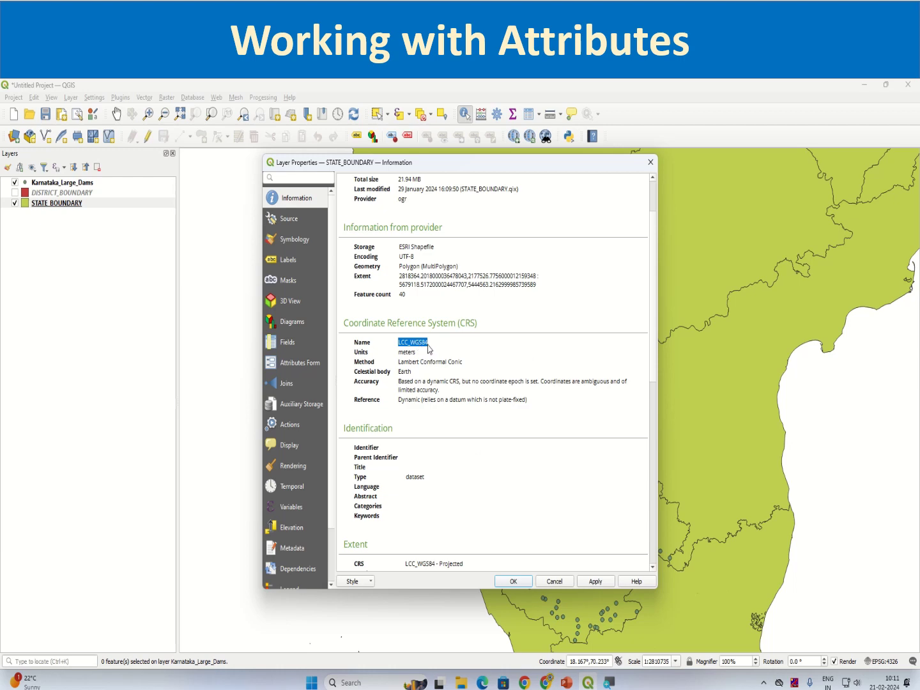
left_click(513, 580)
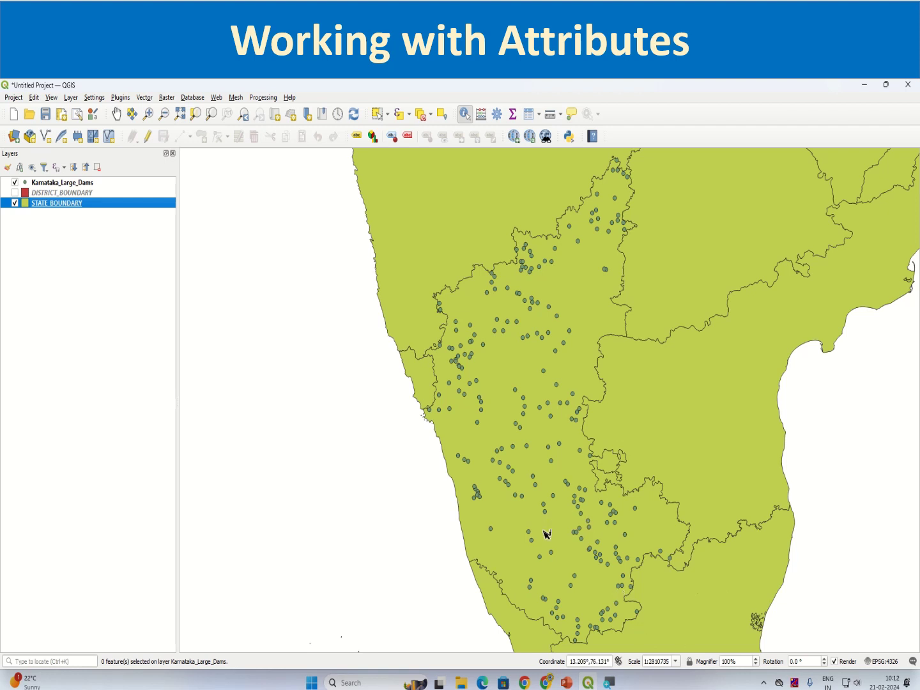
Step: Hide the Karnataka_Large_Dams layer and select the Karnataka polygon in the STATE_BOUNDARY layer
left_click(15, 182)
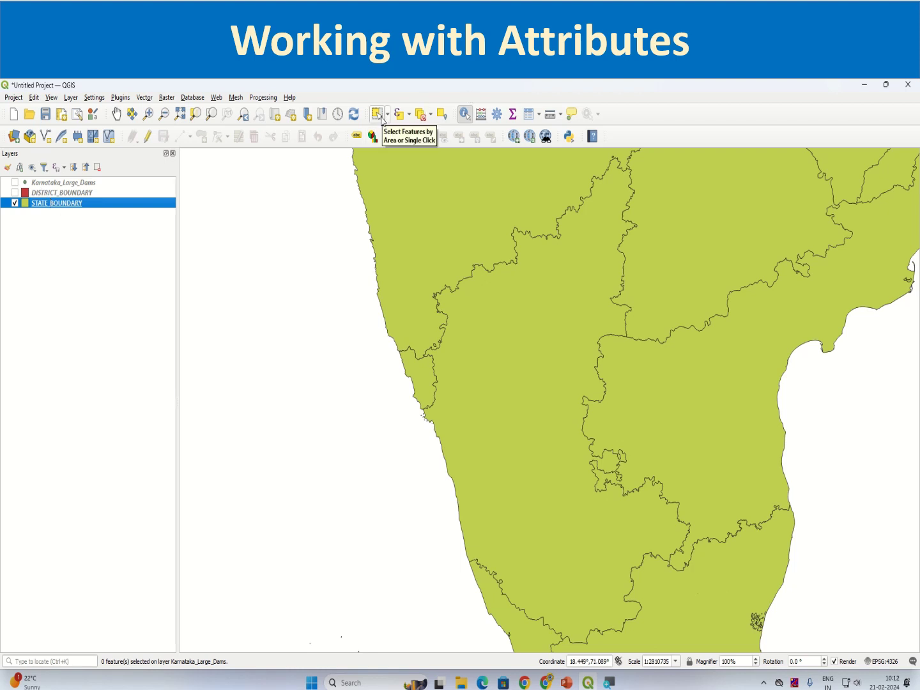
left_click(378, 115)
left_click(498, 405)
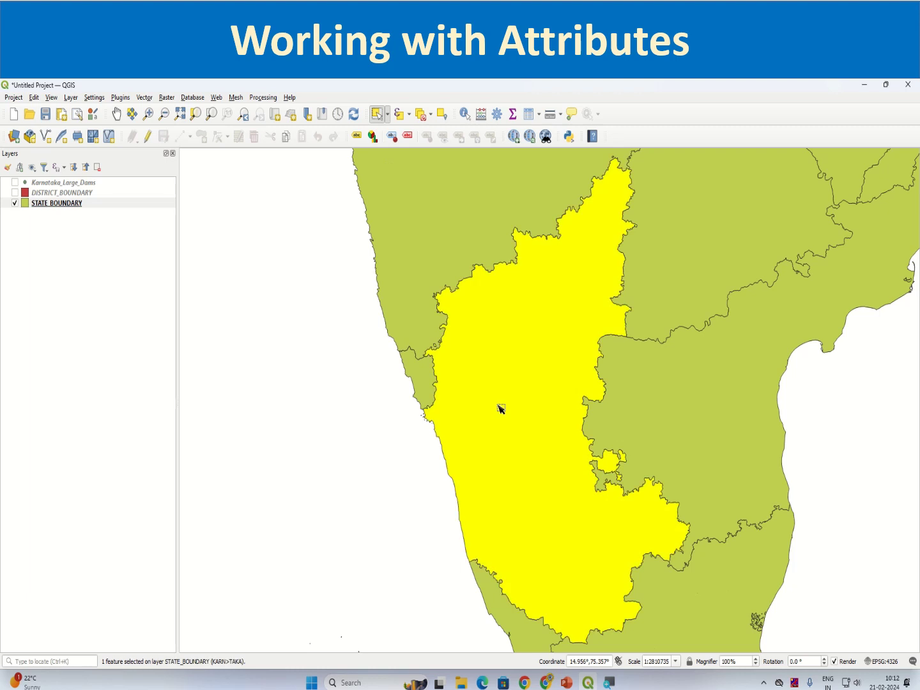
right_click(78, 204)
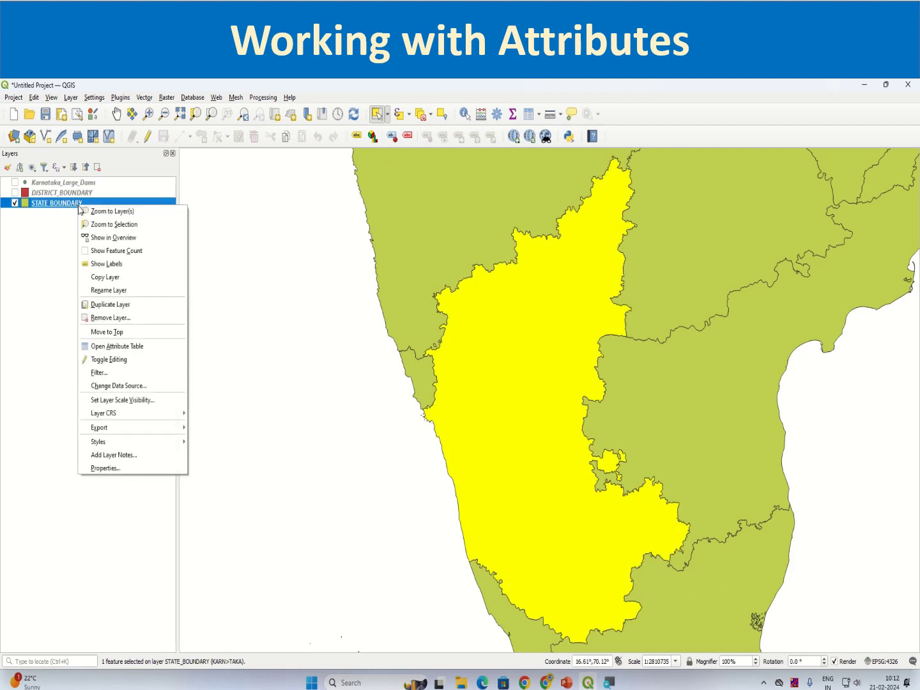
mouse_move(135, 427)
left_click(233, 427)
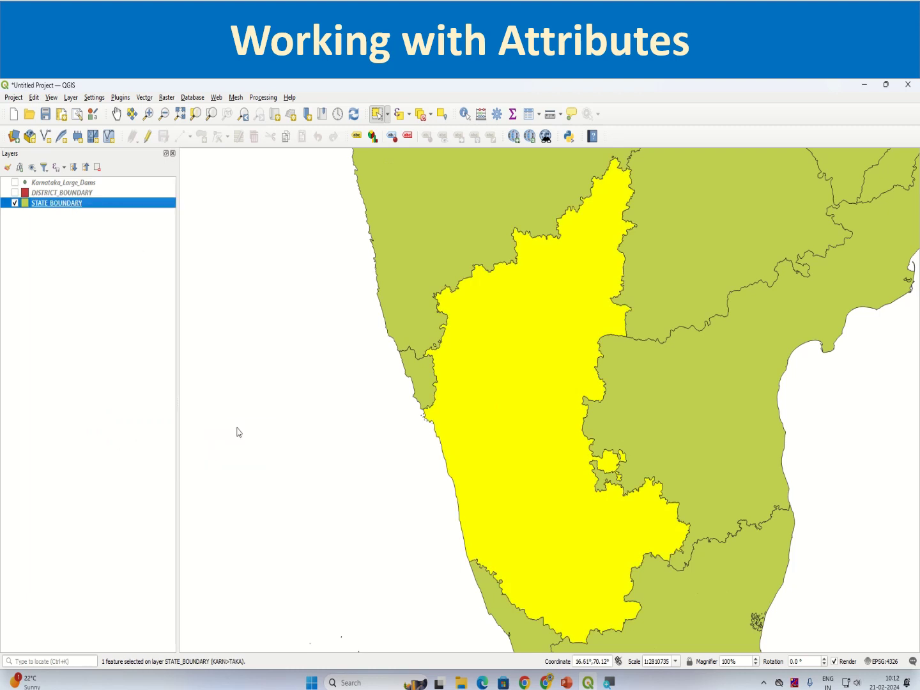
left_click(586, 233)
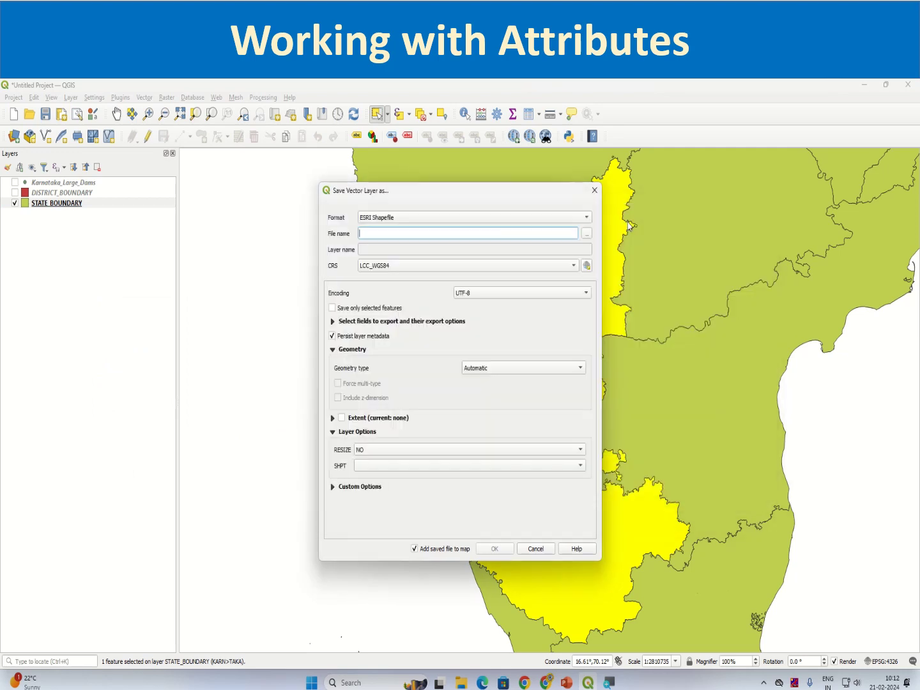
left_click(767, 207)
left_click(594, 190)
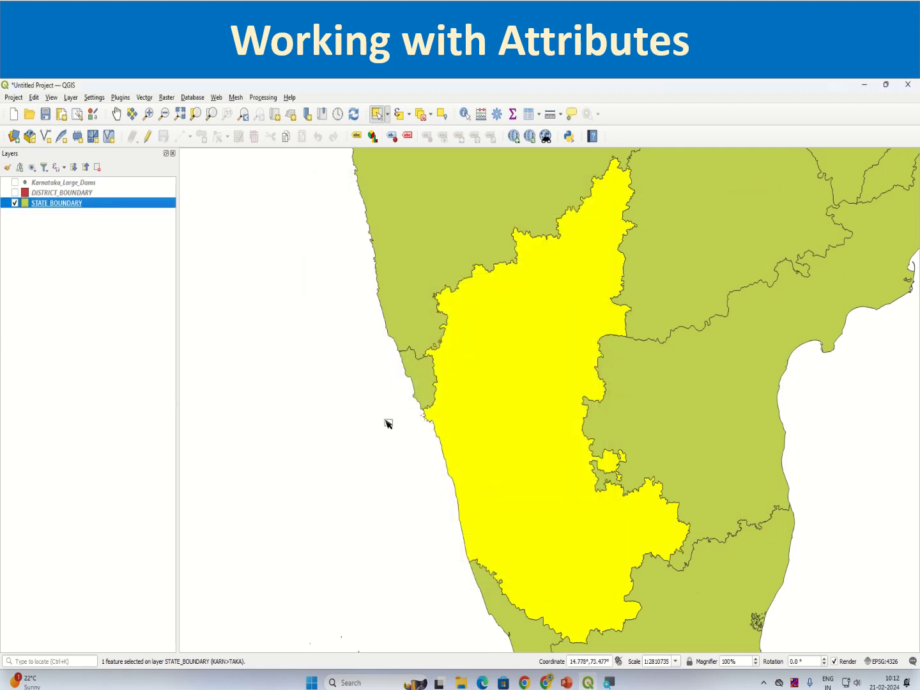
Step: Show the DISTRICT_BOUNDARY layer instead of STATE_BOUNDARY, checking the Karnataka large dams over the districts before hiding them again
left_click(15, 203)
left_click(15, 192)
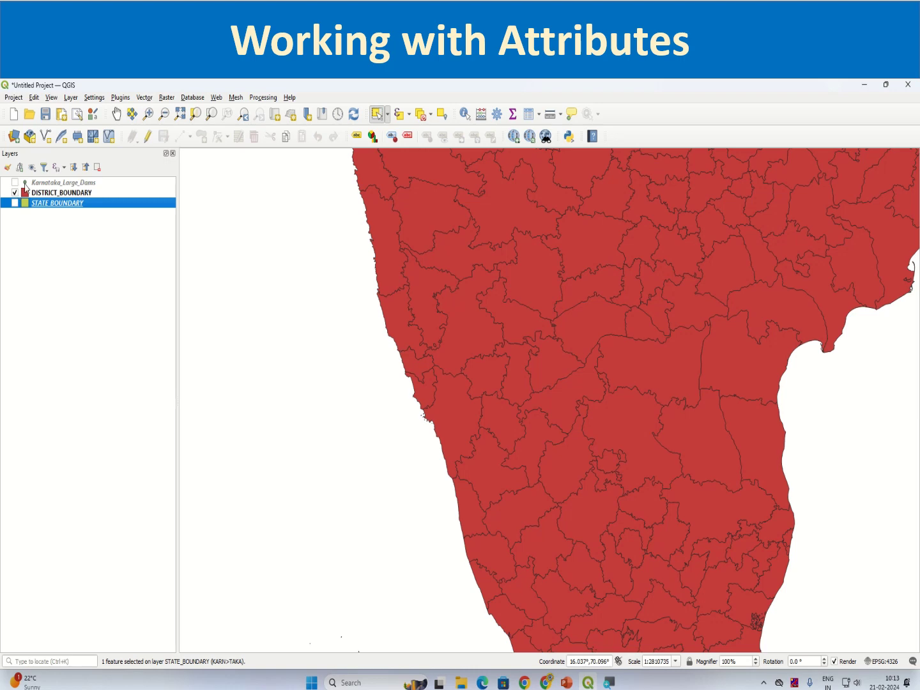
left_click(15, 183)
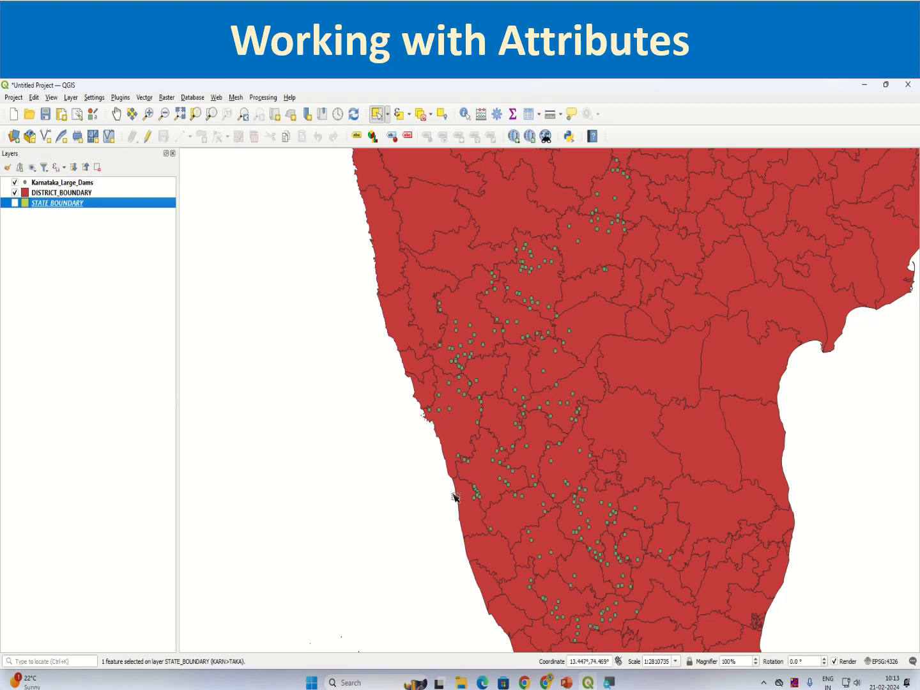
left_click(15, 204)
left_click(15, 202)
left_click(14, 183)
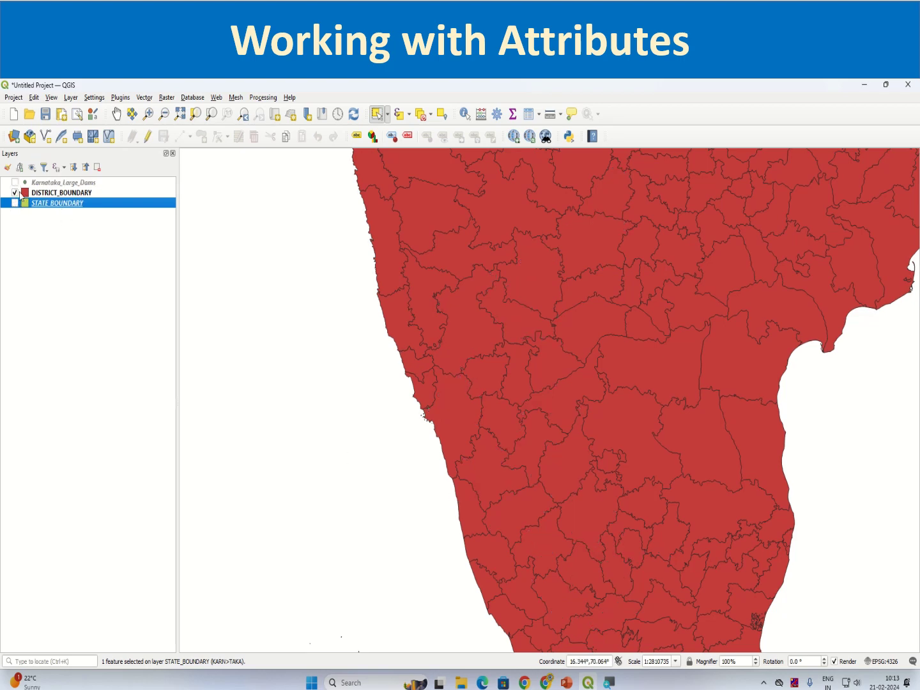
Step: Start a selection by value on the DISTRICT_BOUNDARY layer and set the STATE field's condition to Equal to (=)
left_click(59, 193)
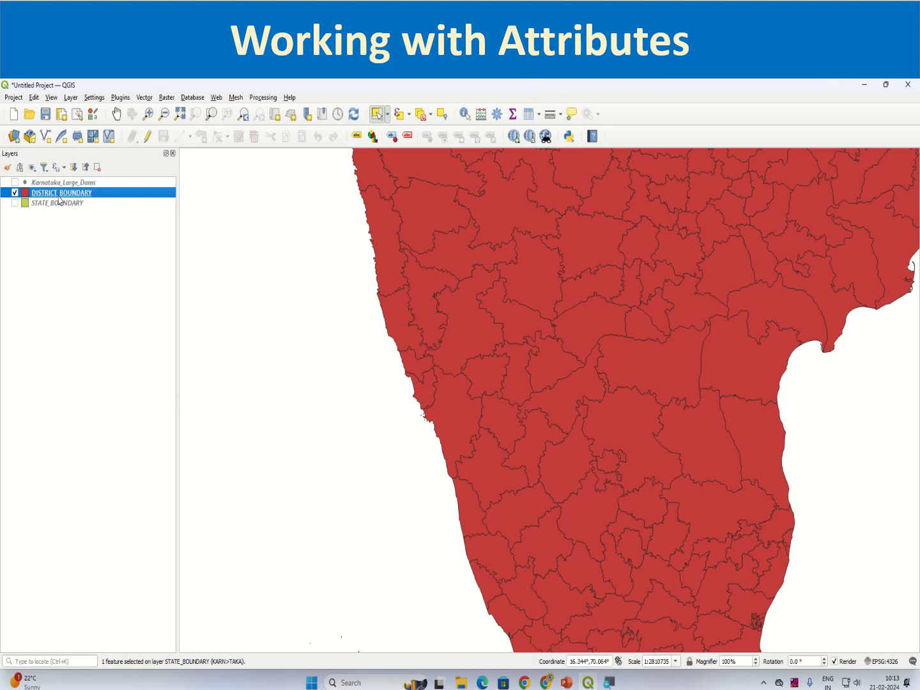
left_click(409, 116)
left_click(425, 129)
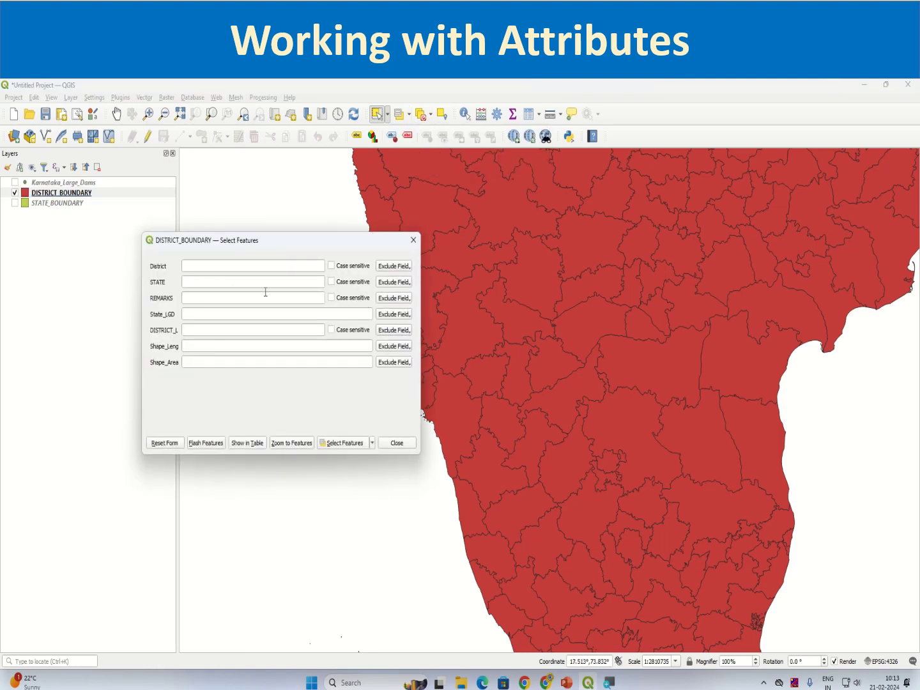
left_click(295, 286)
left_click(391, 285)
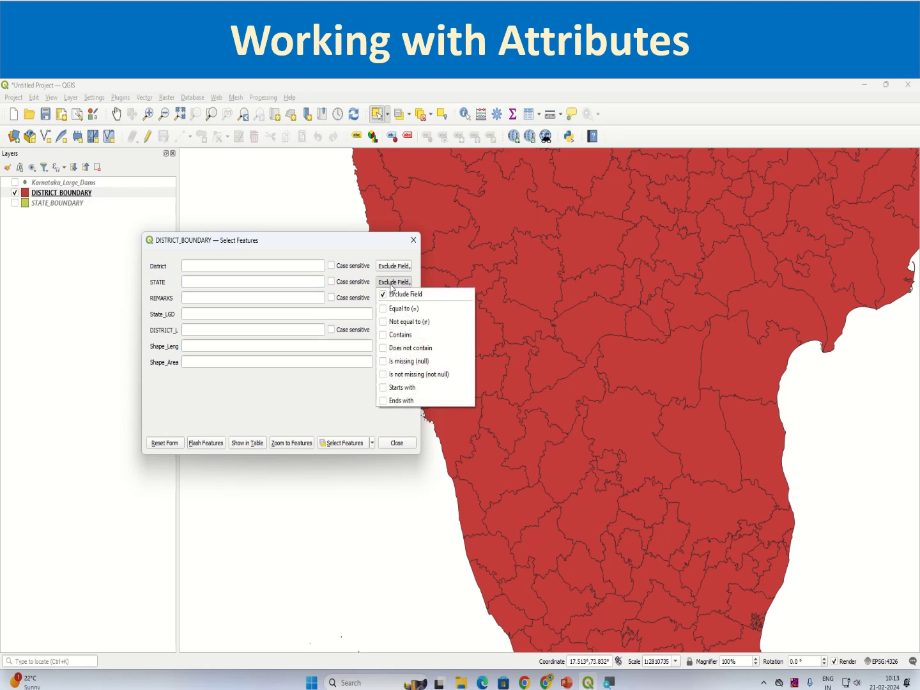
left_click(397, 309)
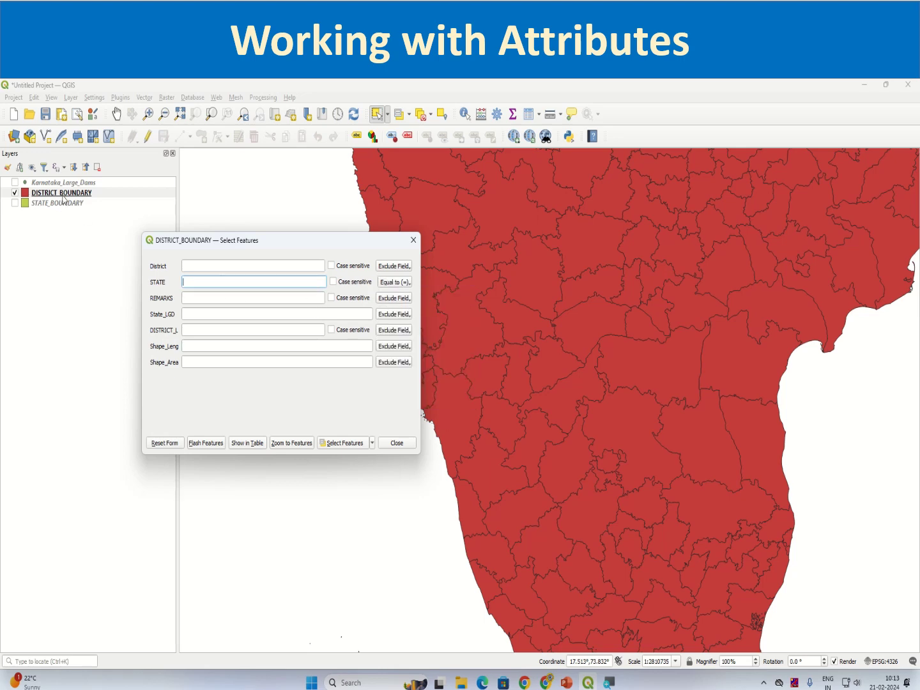
Step: Examine the DISTRICT_BOUNDARY attribute table sorted by STATE to see how the state names are written, and close it
left_click(63, 198)
right_click(62, 198)
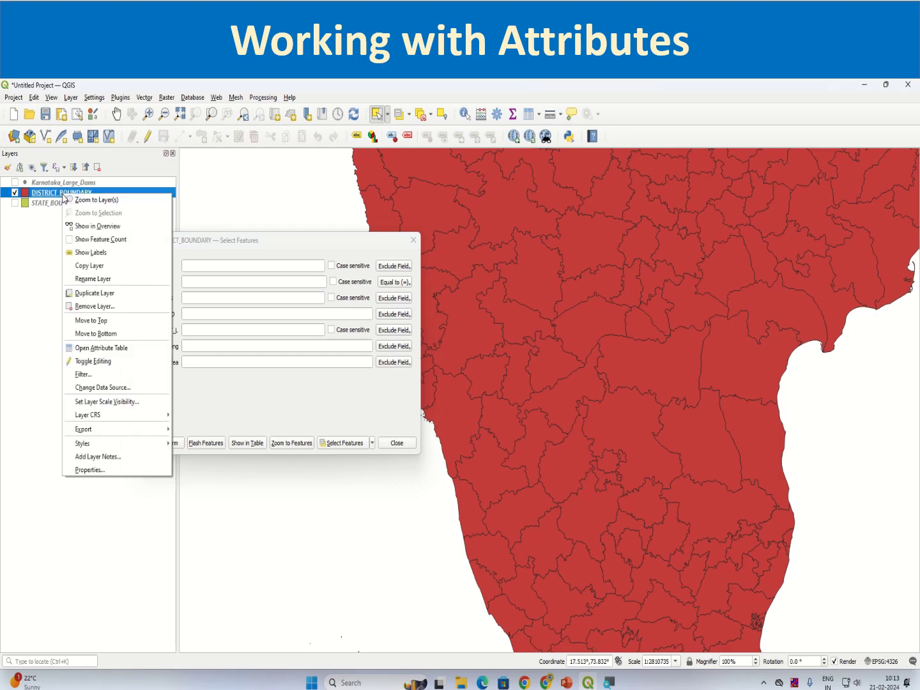
left_click(107, 349)
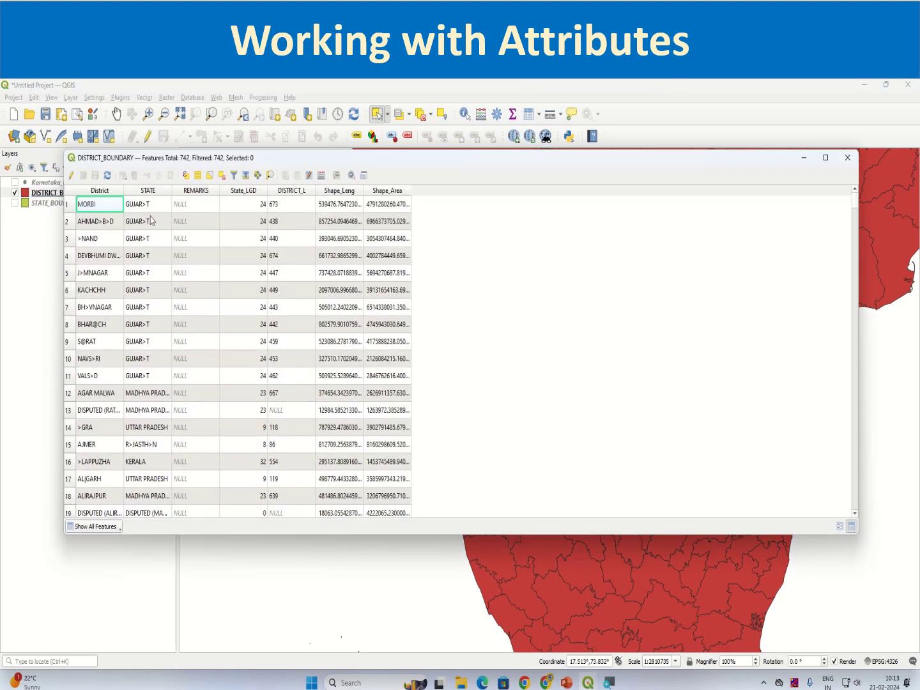
scroll(147, 357, "down", 1)
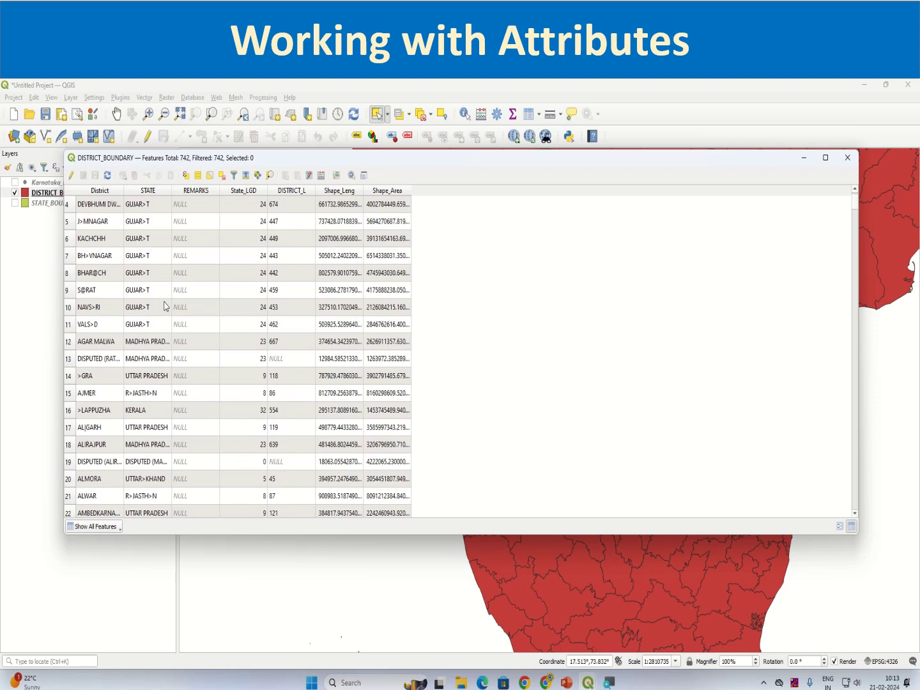
left_click(155, 196)
scroll(150, 332, "down", 20)
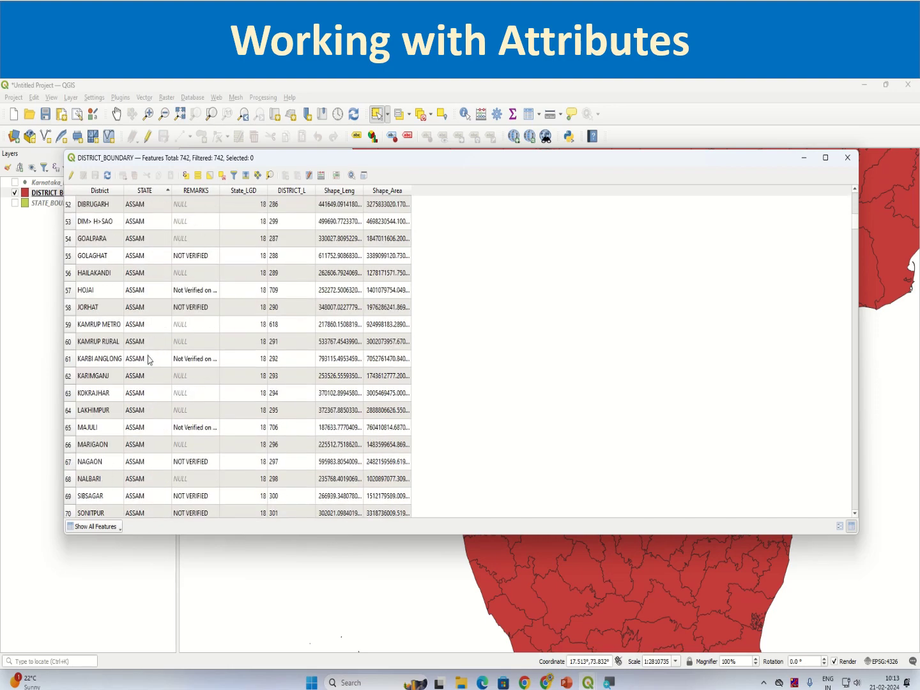
scroll(149, 359, "down", 20)
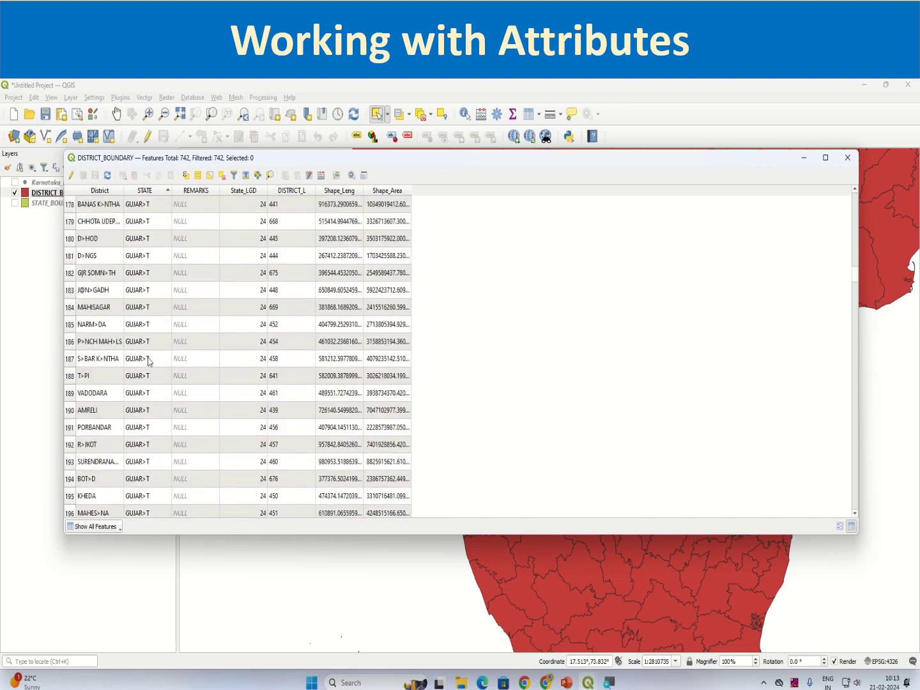
scroll(149, 359, "down", 7)
left_click(847, 157)
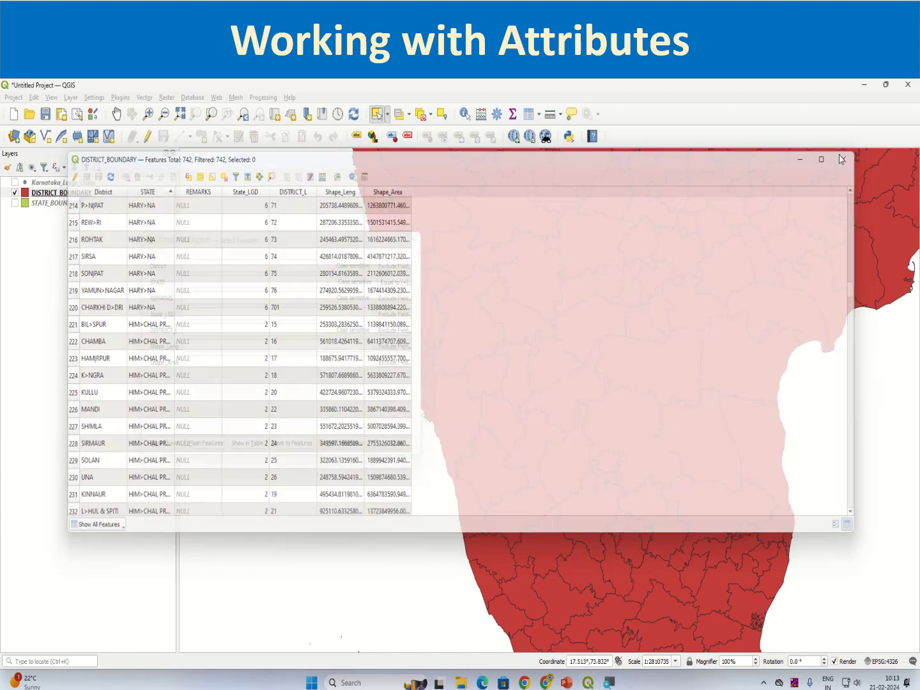
Step: Select all DISTRICT_BOUNDARY features whose STATE equals KARN>TAKA and close the selection form
key("F3")
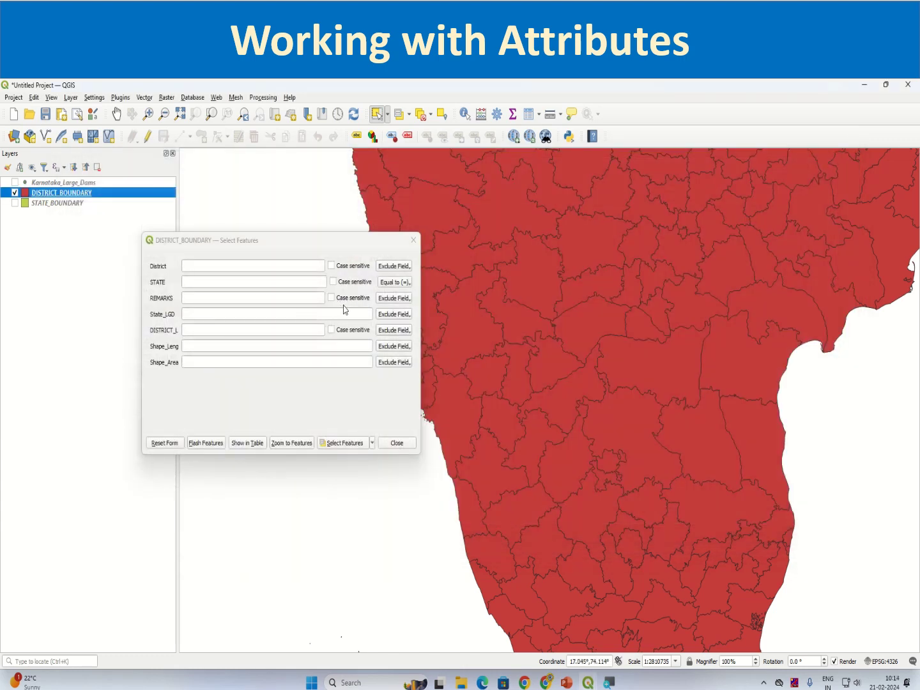
left_click(288, 284)
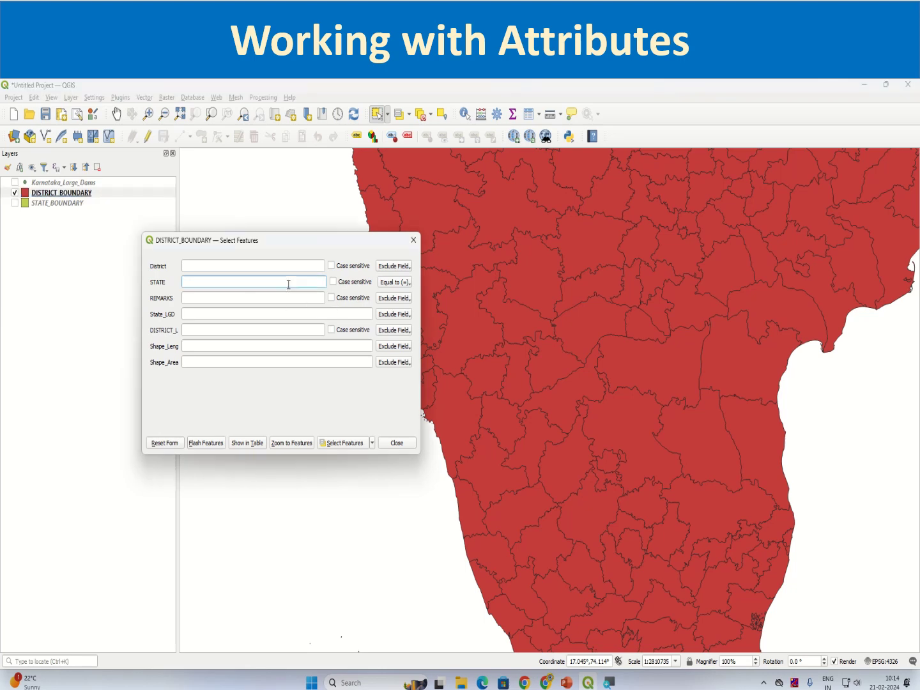
type("Karnat")
key("BackSpace")
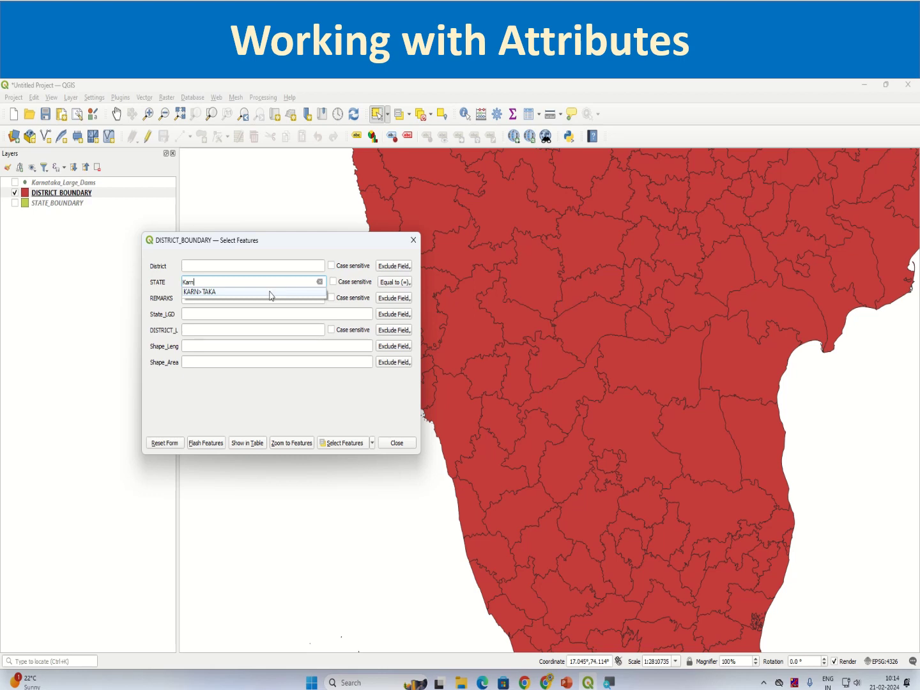
left_click(209, 291)
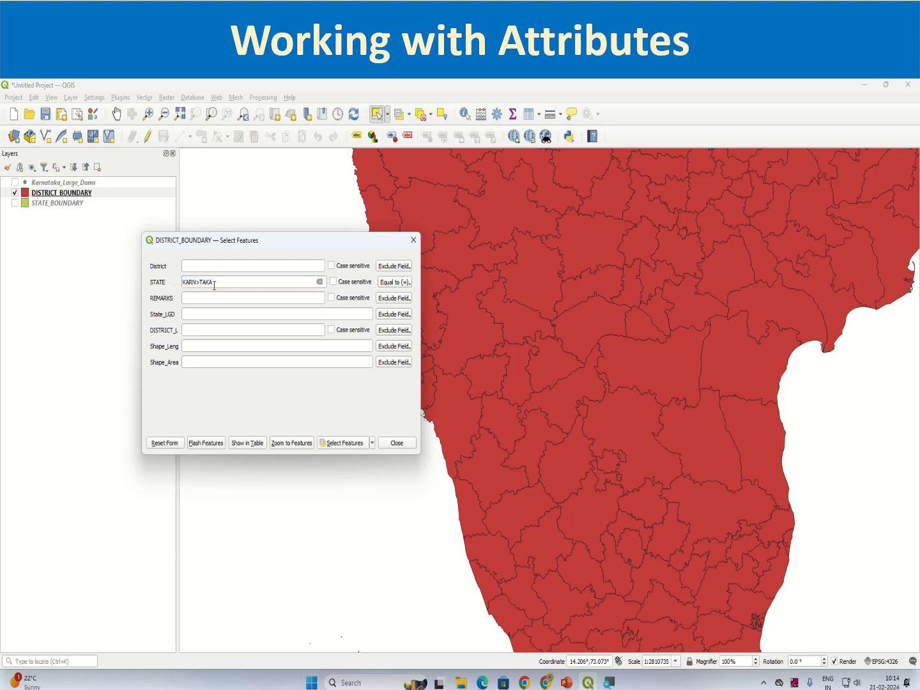
left_click(345, 443)
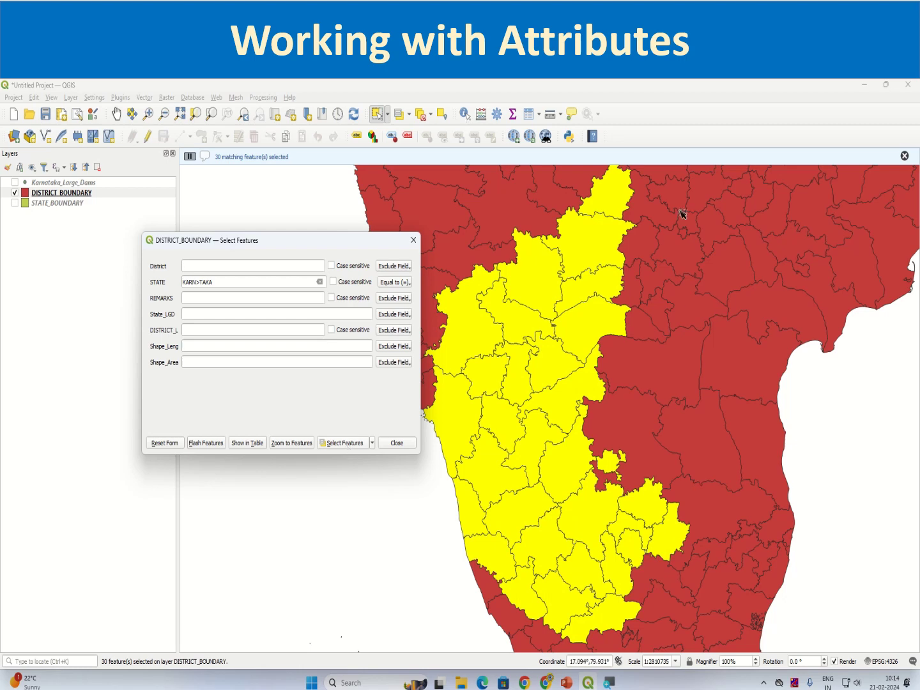
left_click(405, 445)
Step: Export only the selected DISTRICT_BOUNDARY features as an ESRI Shapefile, overwriting Karnataka_Districts_SoI.shp in the Solution folder
right_click(94, 194)
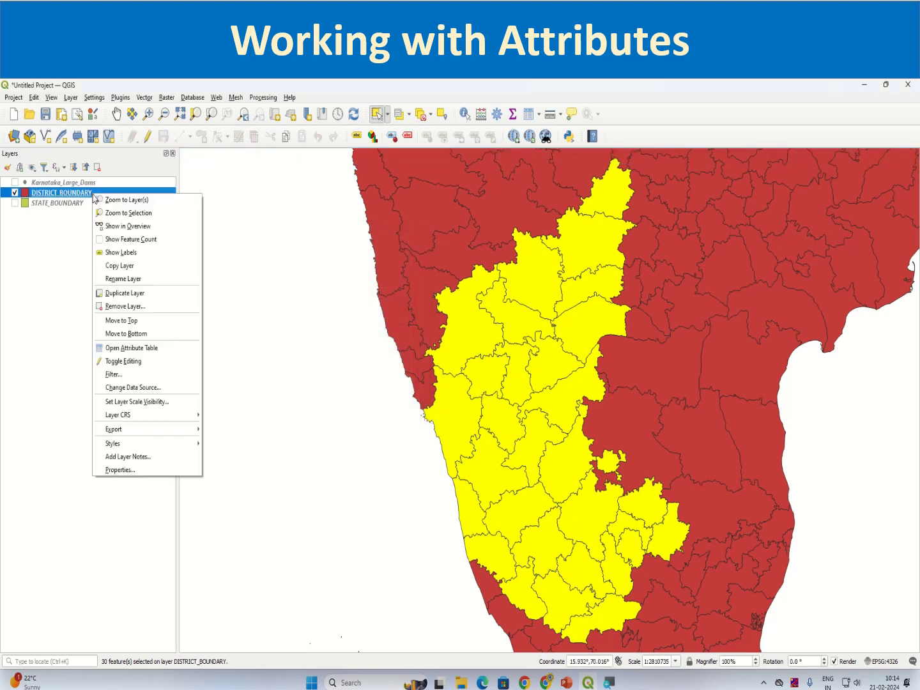
mouse_move(168, 429)
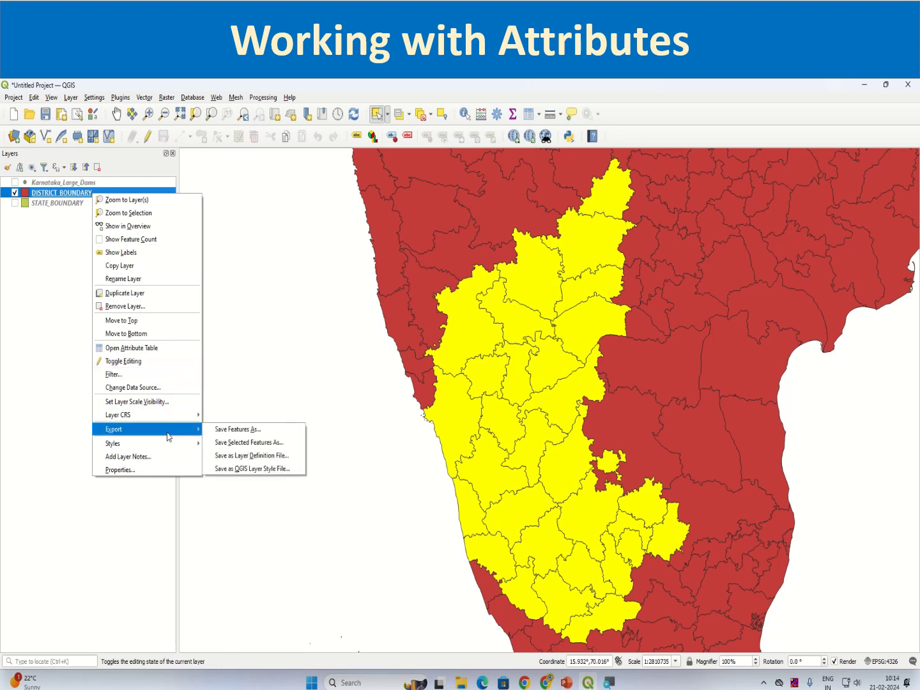
left_click(219, 431)
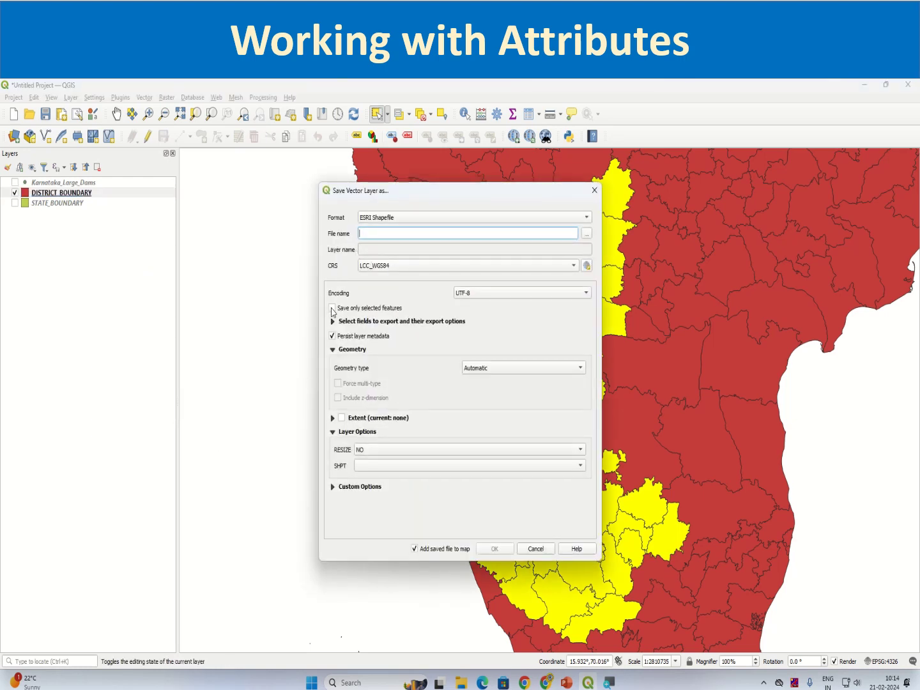
left_click(331, 309)
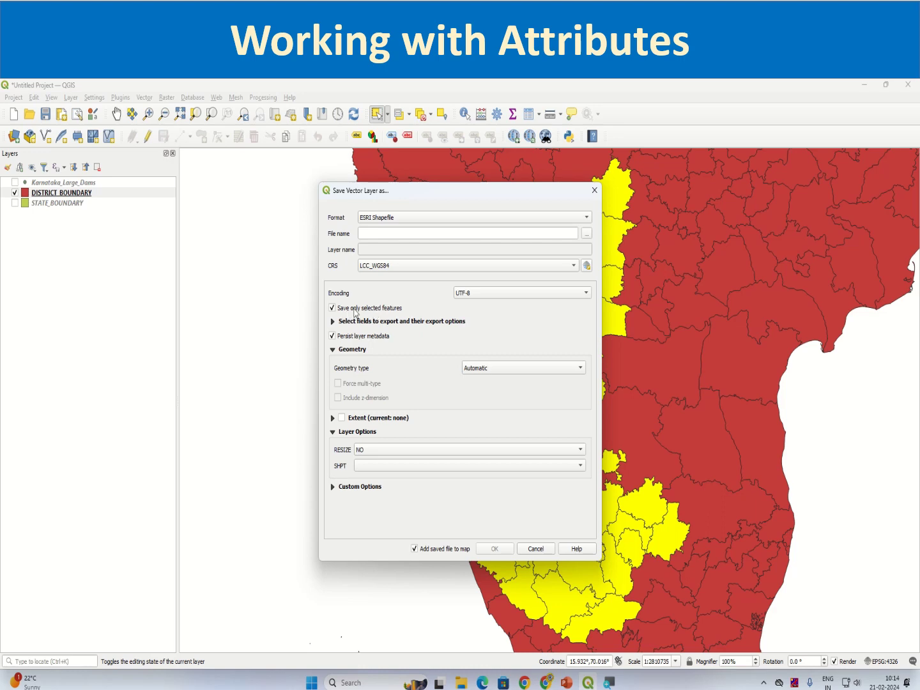
left_click(586, 234)
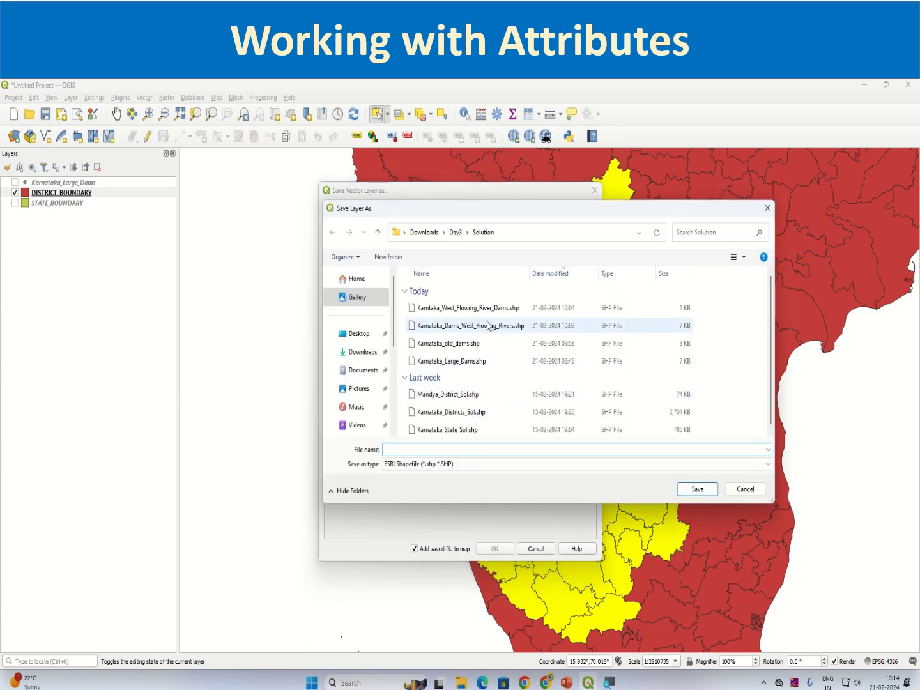
left_click(481, 395)
left_click(490, 413)
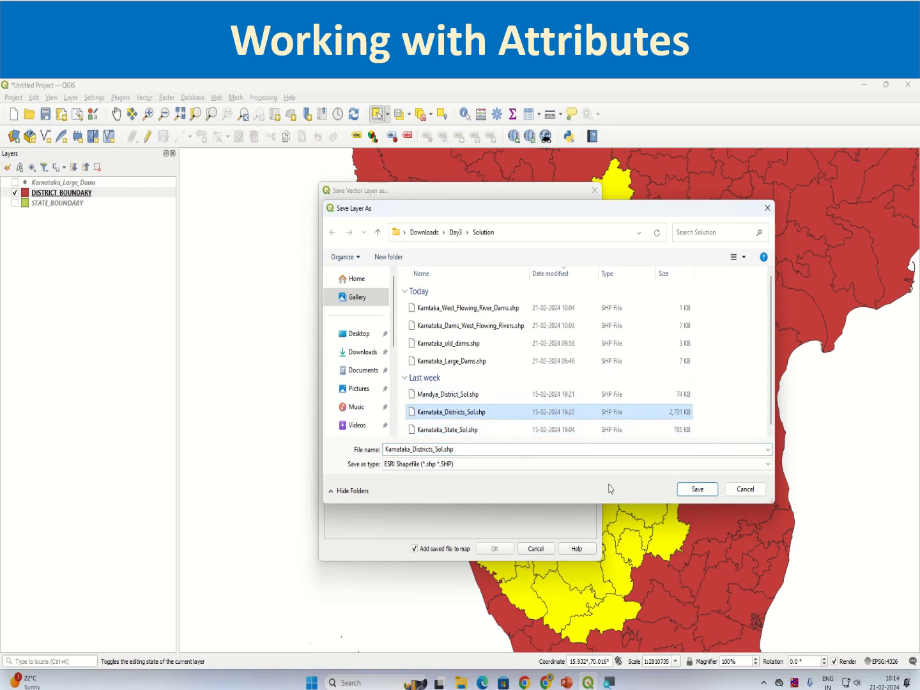
left_click(697, 490)
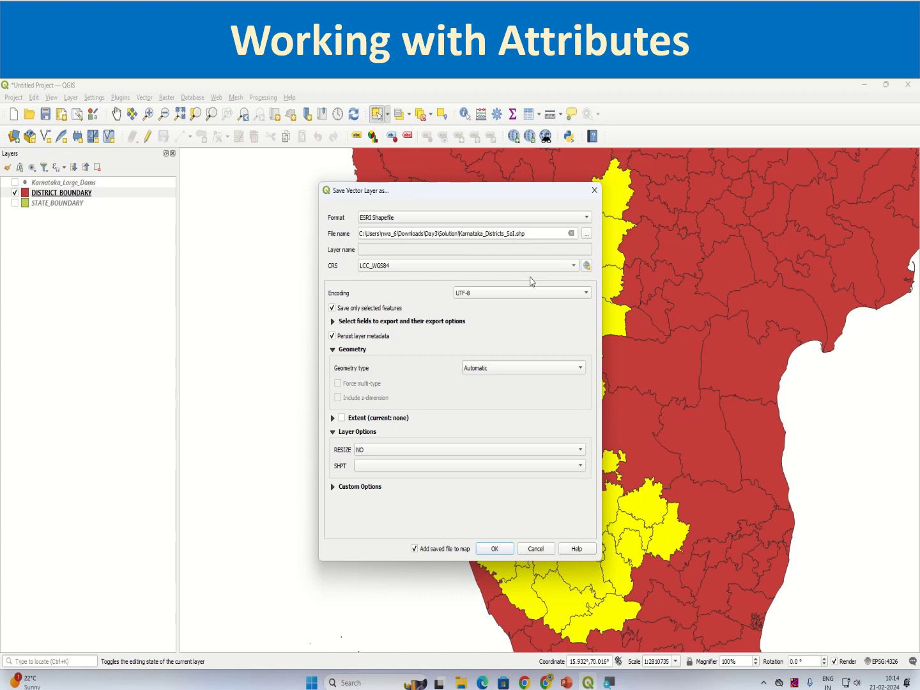
left_click(504, 549)
left_click(460, 387)
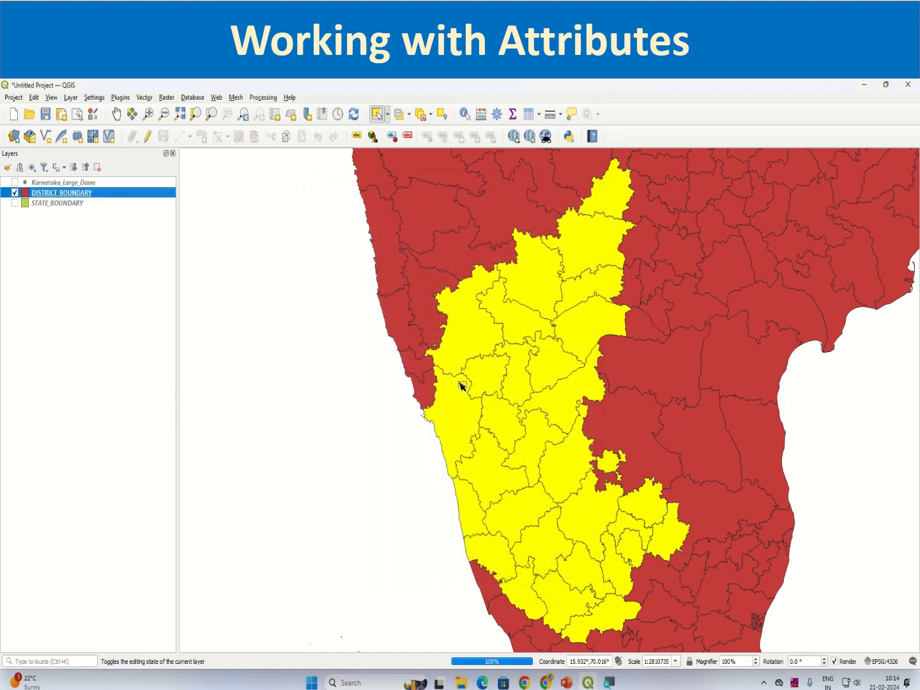
Step: Hide the DISTRICT_BOUNDARY layer, then remove both DISTRICT_BOUNDARY and STATE_BOUNDARY from the project
left_click(14, 203)
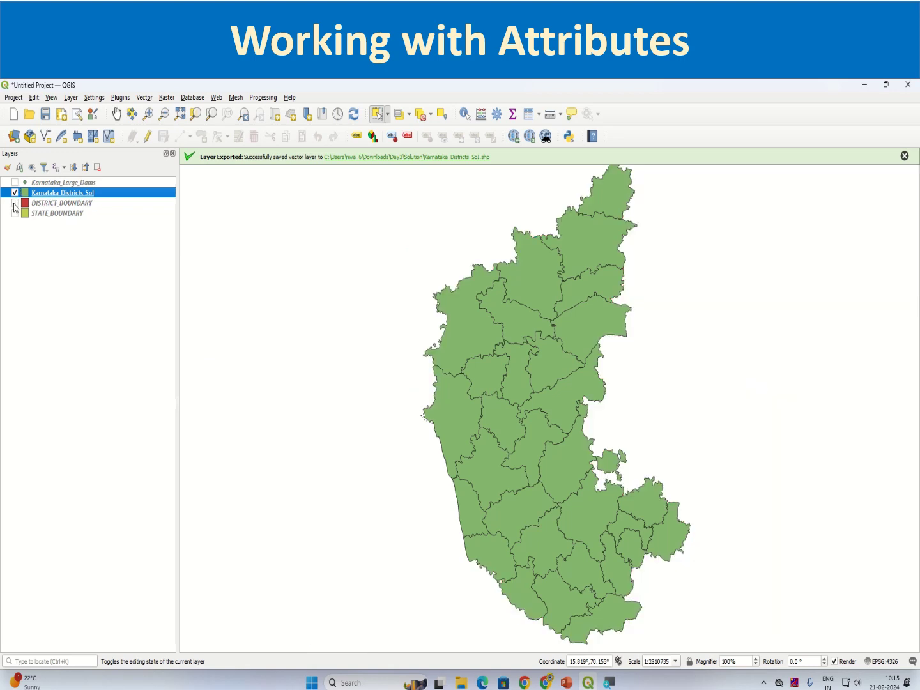
right_click(59, 204)
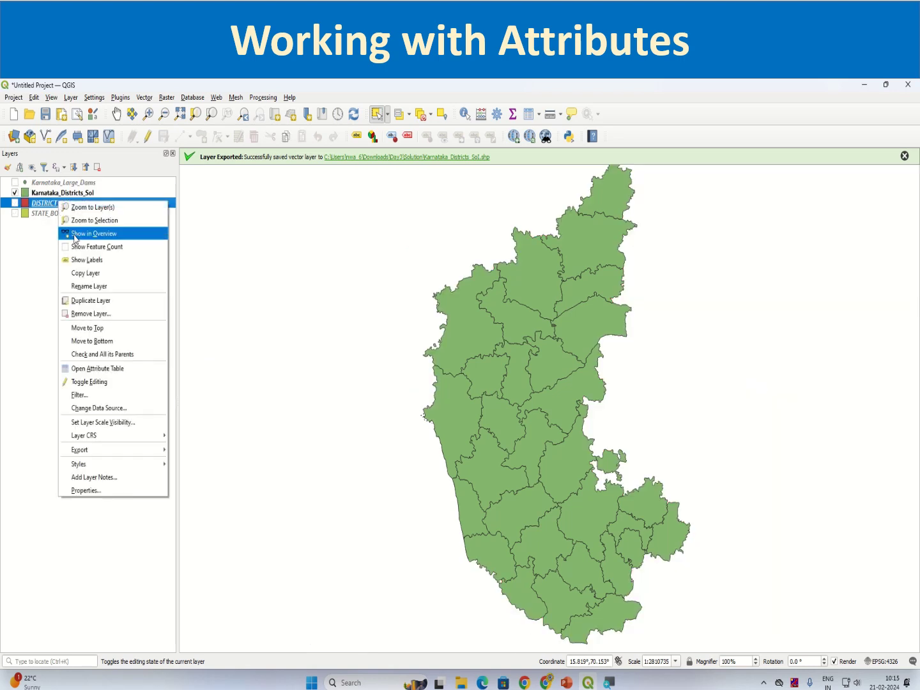
left_click(117, 369)
left_click(847, 157)
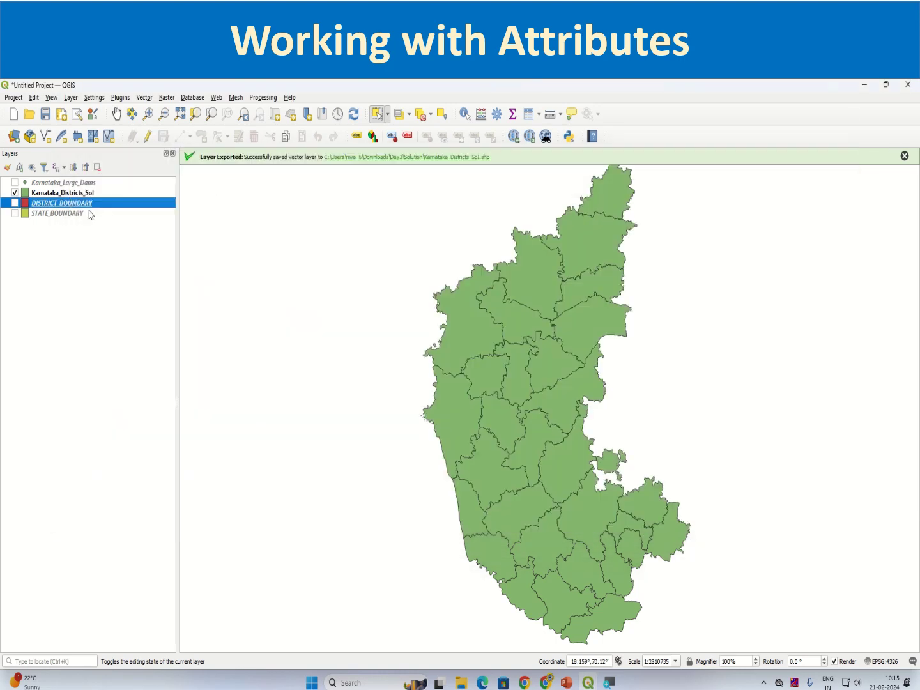
left_click(83, 216)
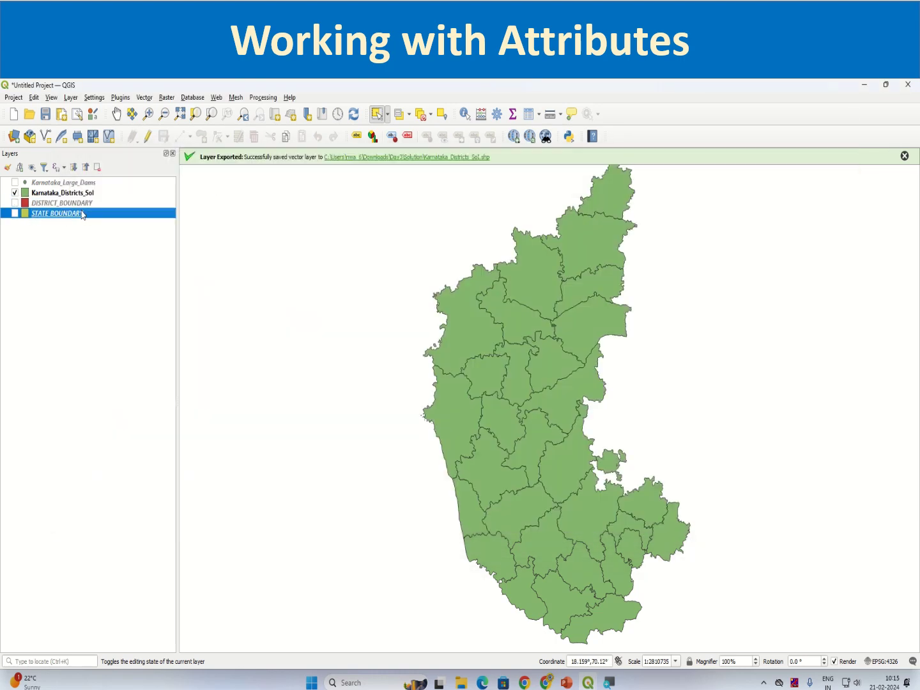
left_click(83, 203, "shift")
right_click(83, 213)
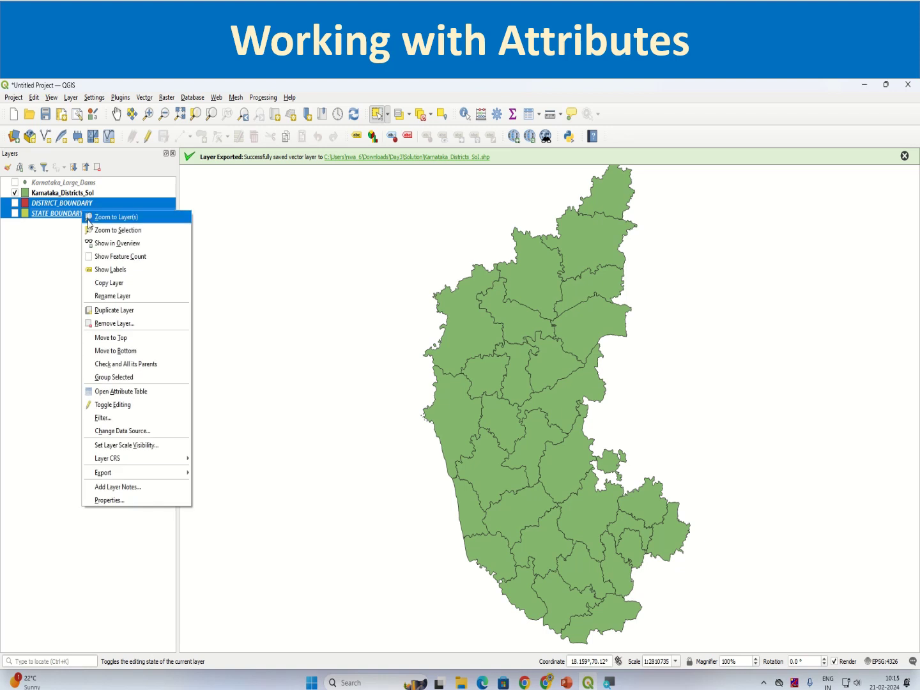
left_click(89, 219)
right_click(91, 212)
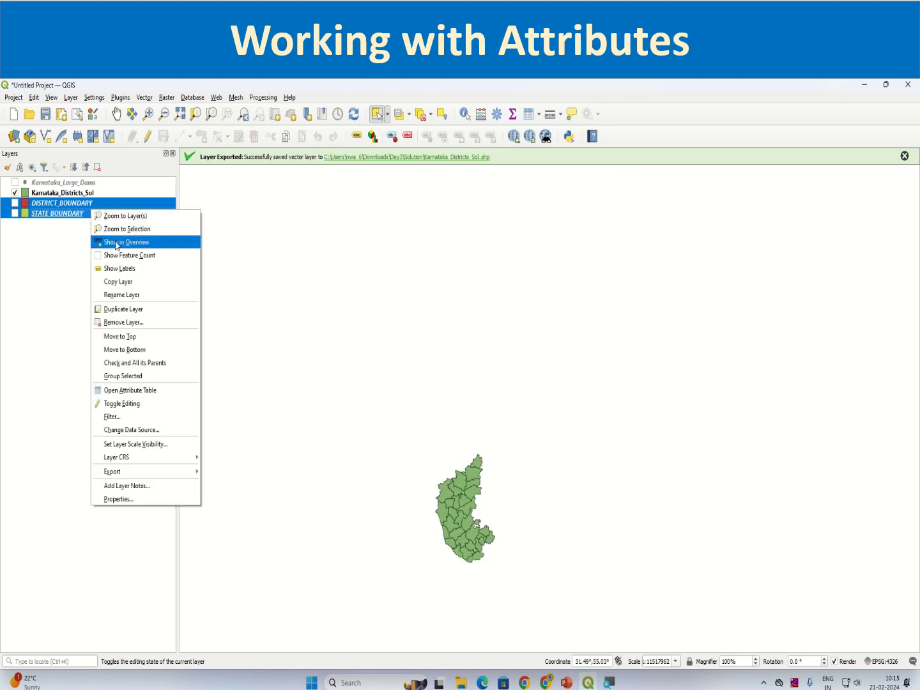
left_click(144, 322)
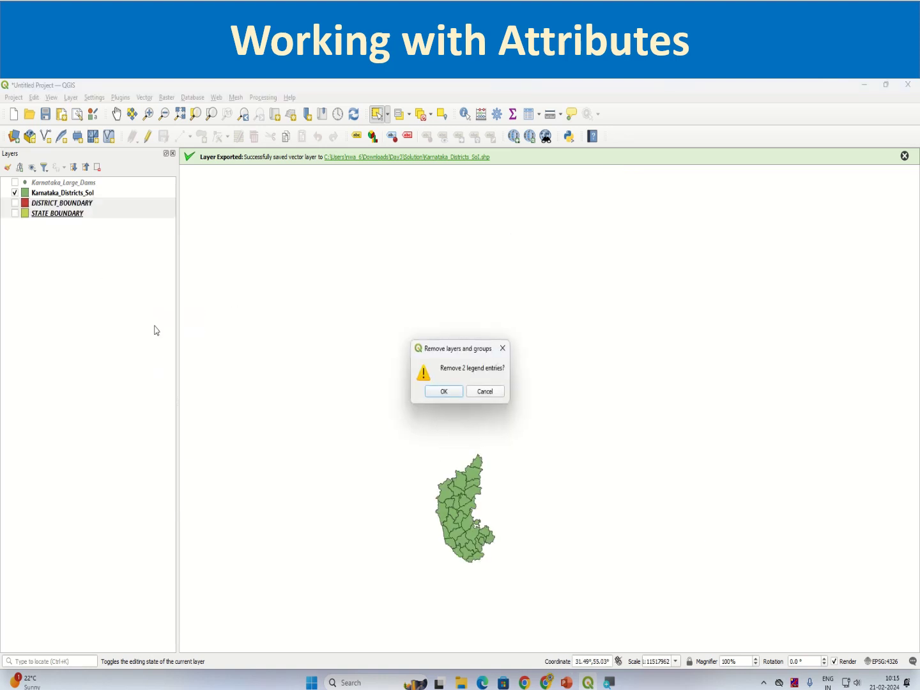
left_click(449, 394)
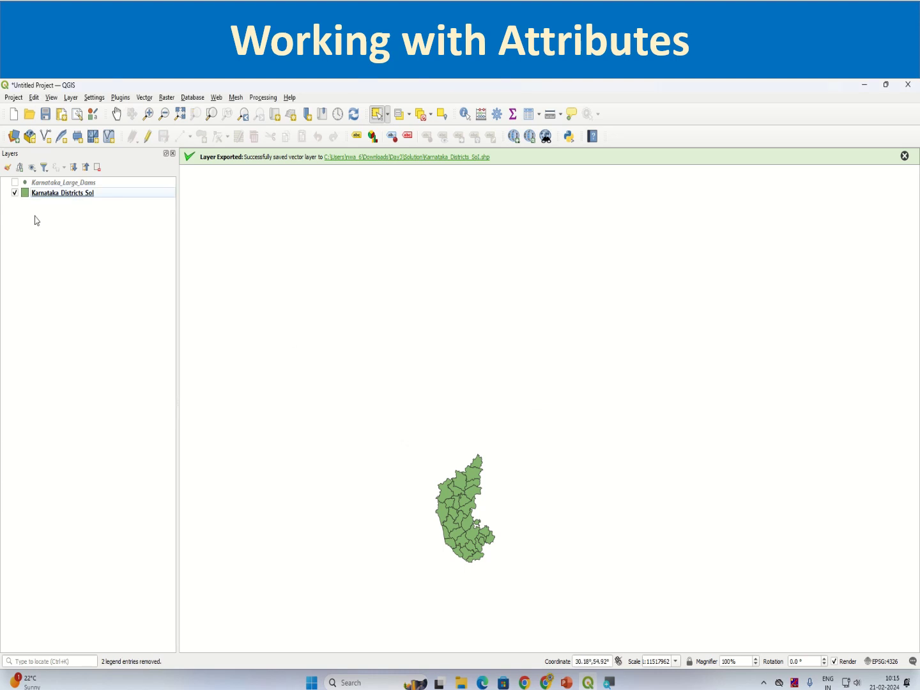
Step: Show the Karnataka_Large_Dams layer over the districts and zoom the map to its extent
left_click(14, 182)
right_click(48, 184)
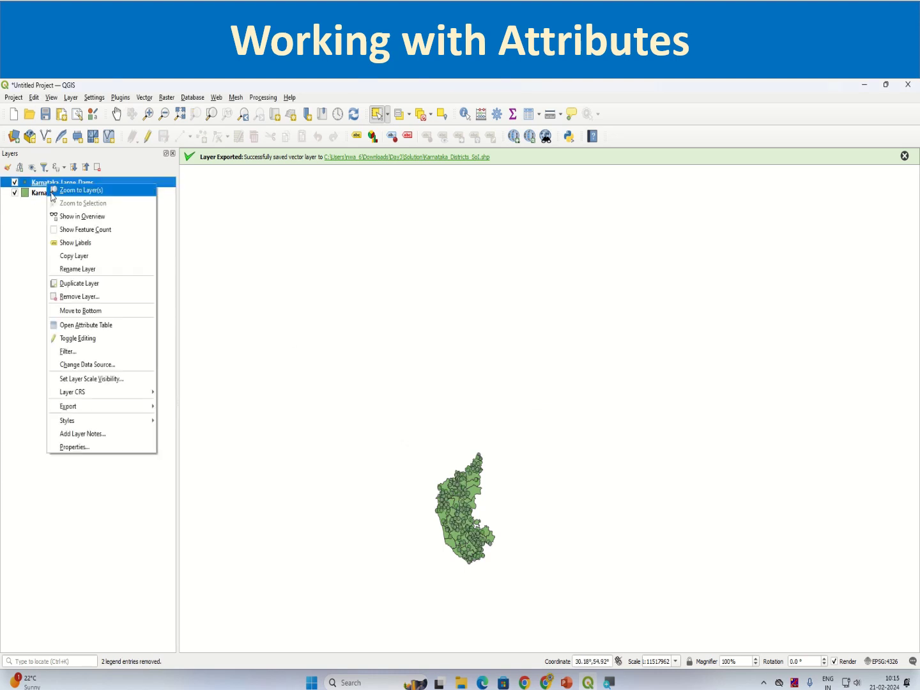
left_click(53, 192)
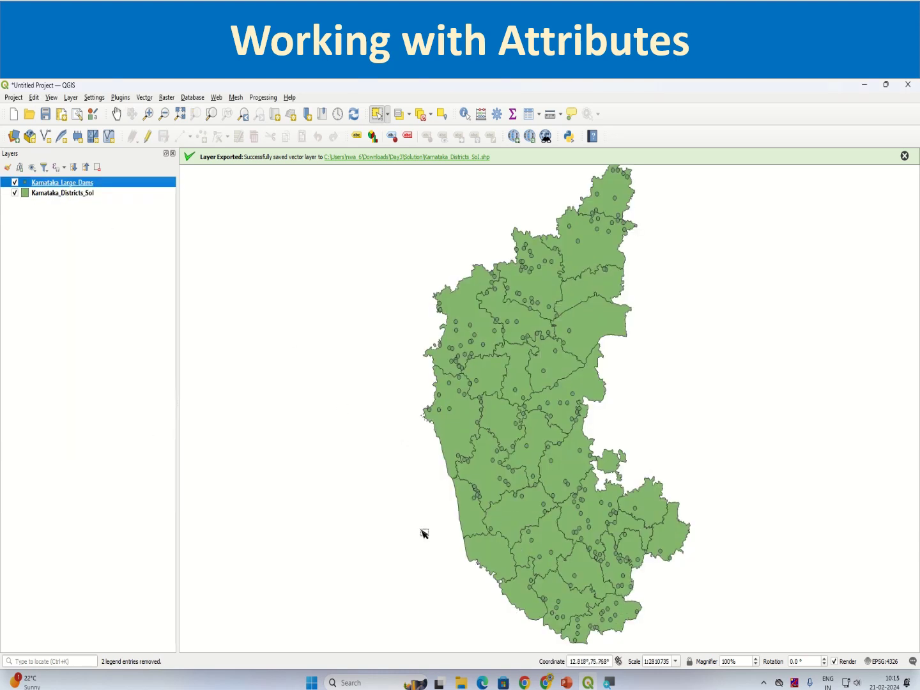
Step: Identify the Mandya district on the Karnataka_Districts_SoI layer to read its attributes, then close the results and clear the highlight
left_click(56, 193)
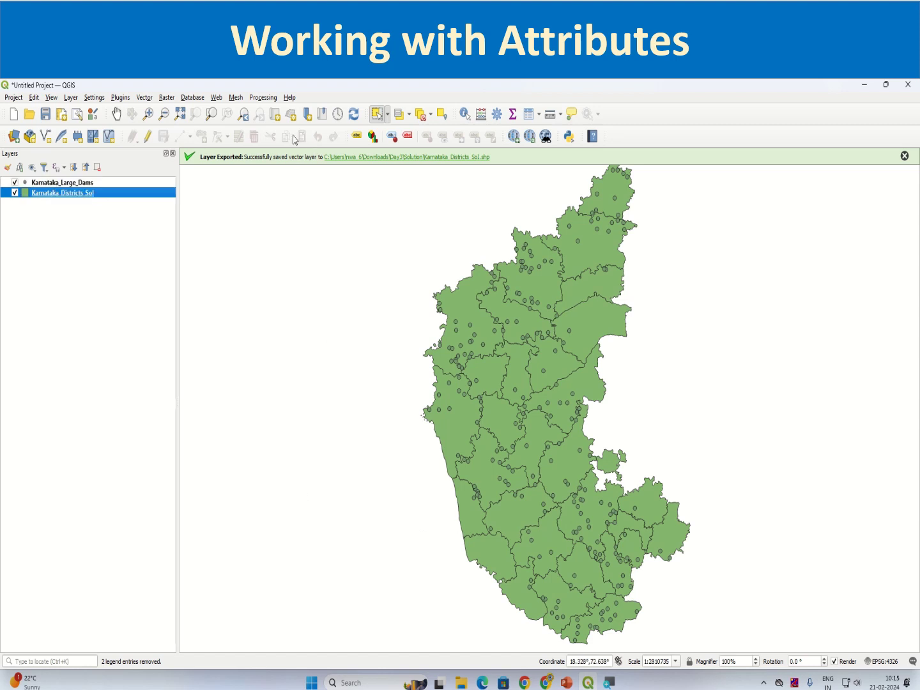
left_click(467, 118)
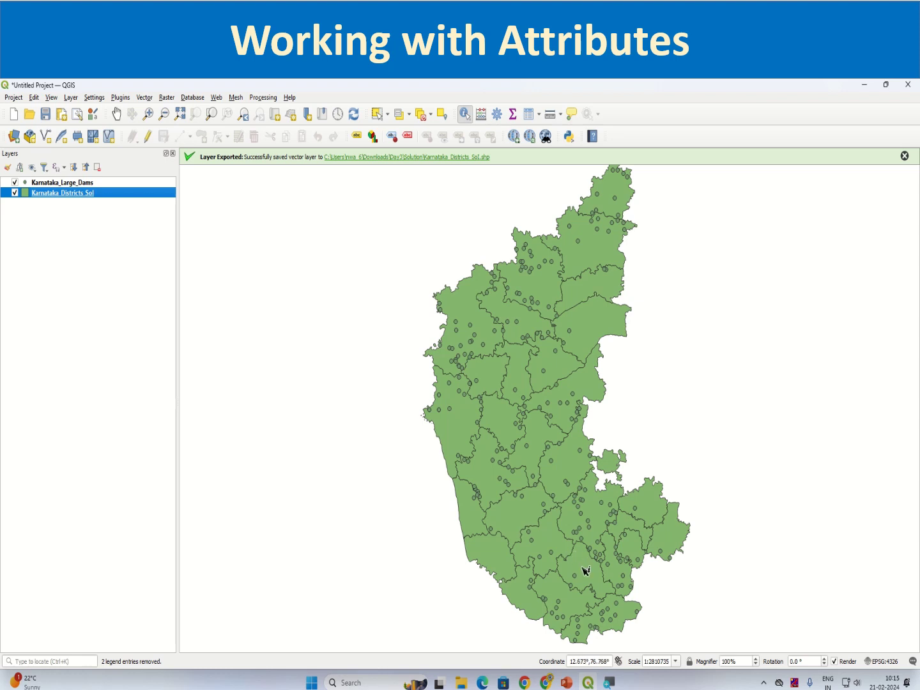
left_click(583, 572)
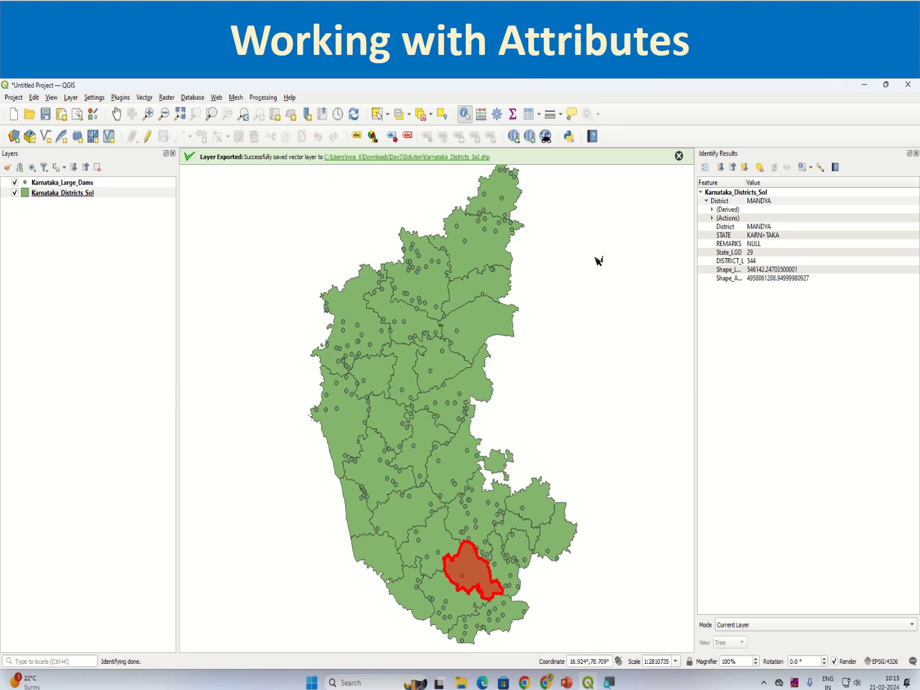
left_click(916, 154)
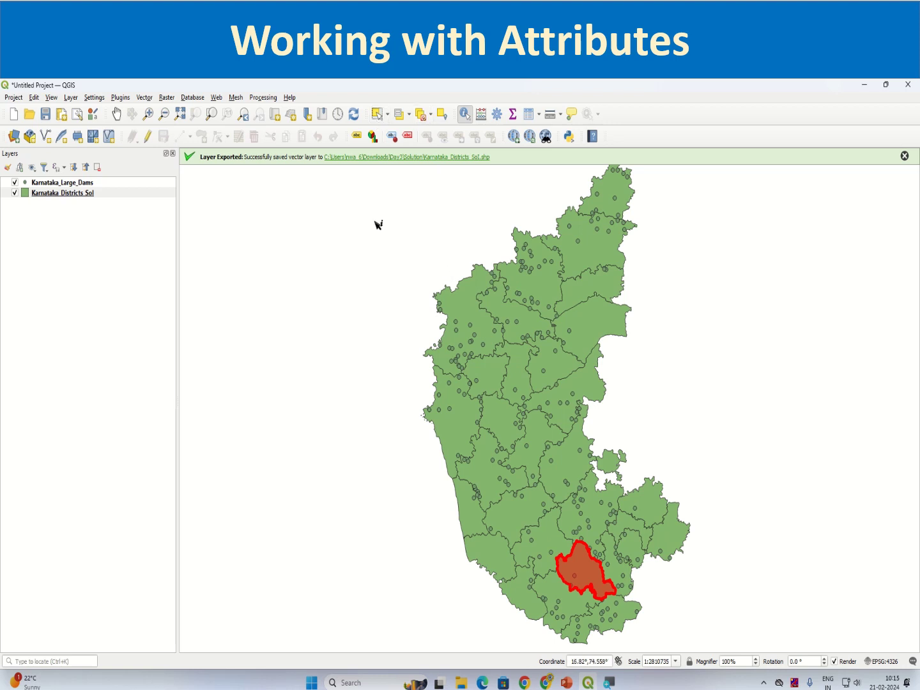
left_click(224, 345)
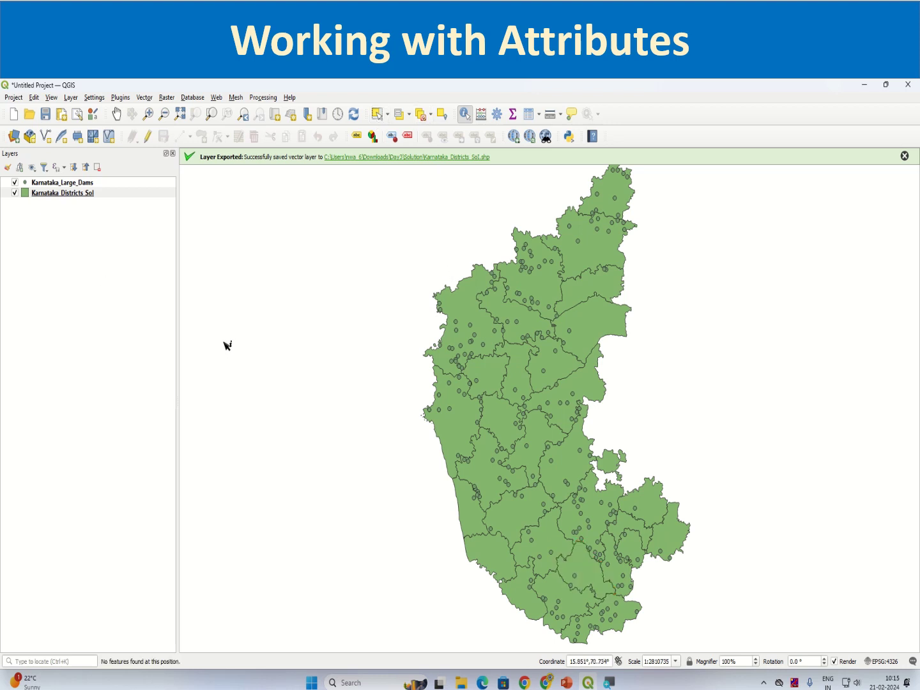
left_click(441, 118)
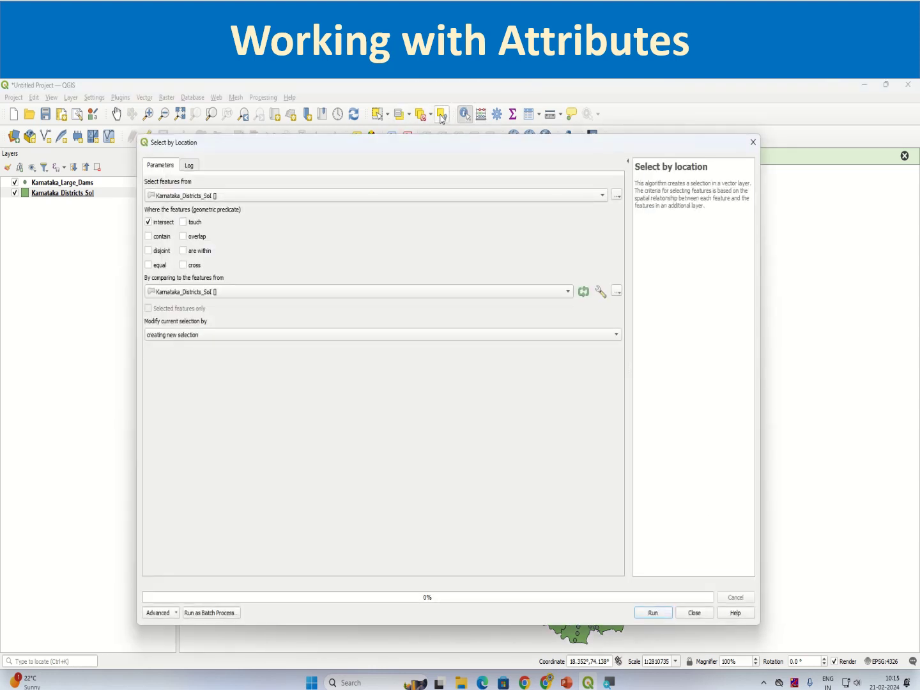
left_click(224, 200)
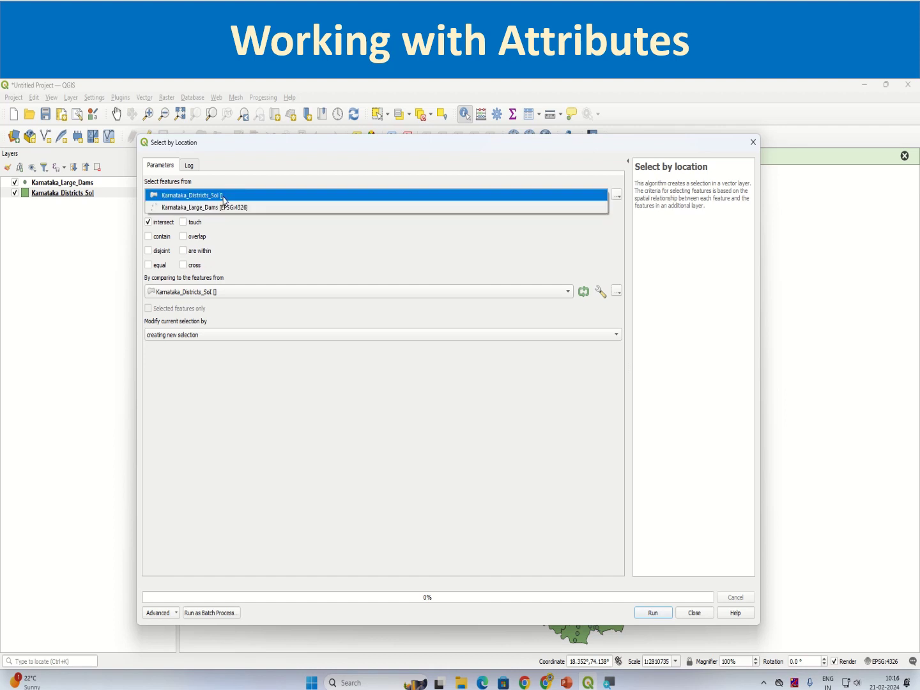
left_click(220, 208)
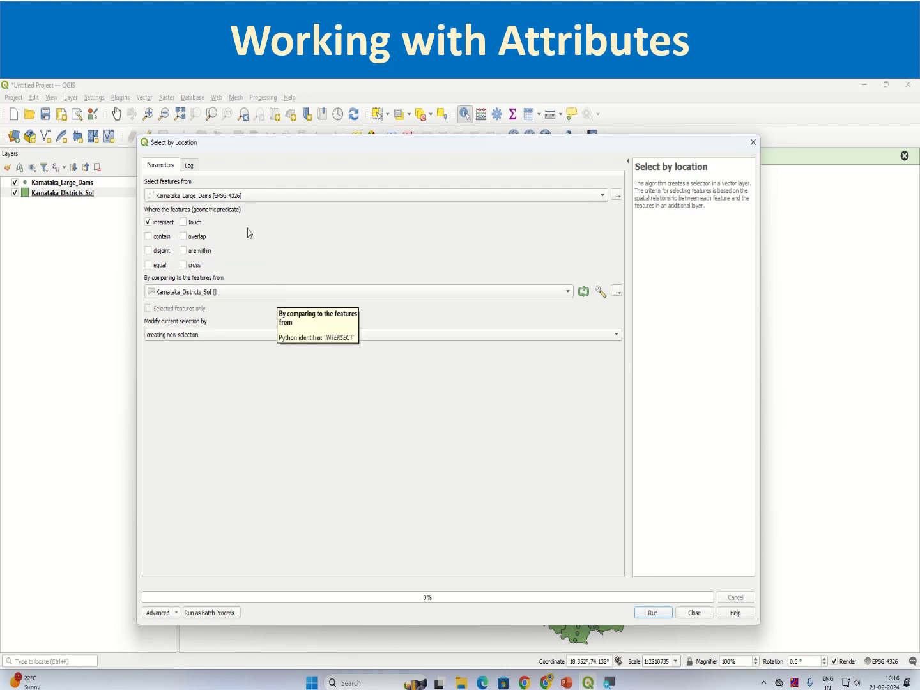
left_click(183, 251)
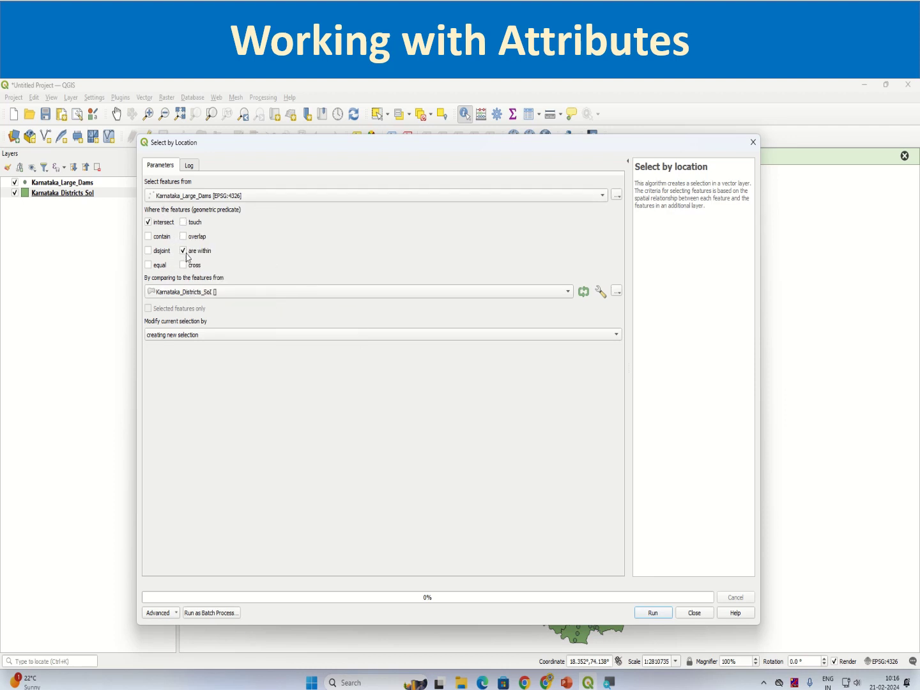
left_click(216, 294)
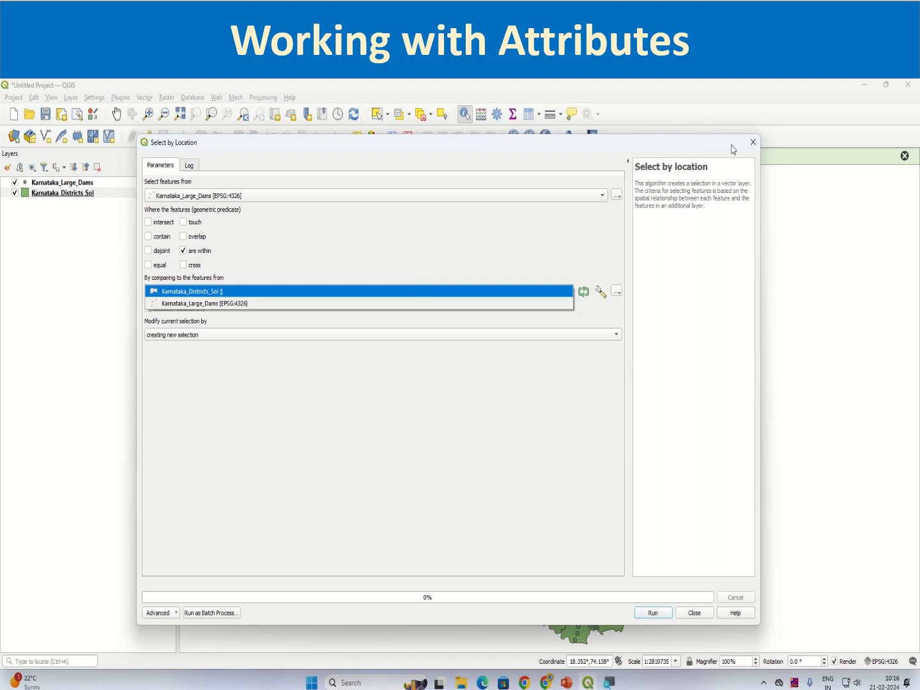
left_click(752, 141)
left_click(752, 142)
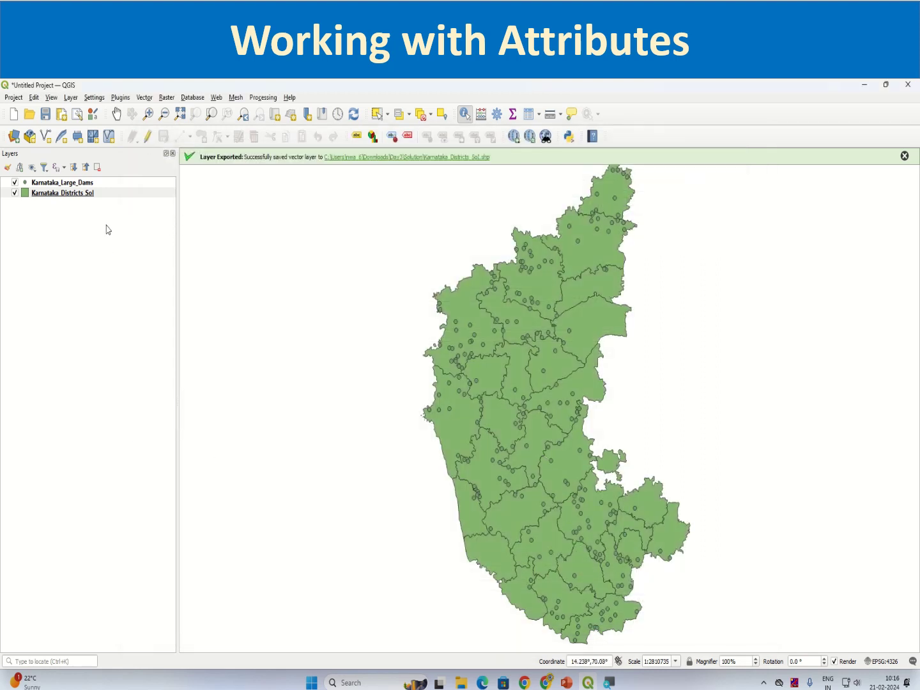
Step: Select the Mandya district polygon on the Karnataka_Districts_SoI layer
left_click(99, 197)
left_click(379, 115)
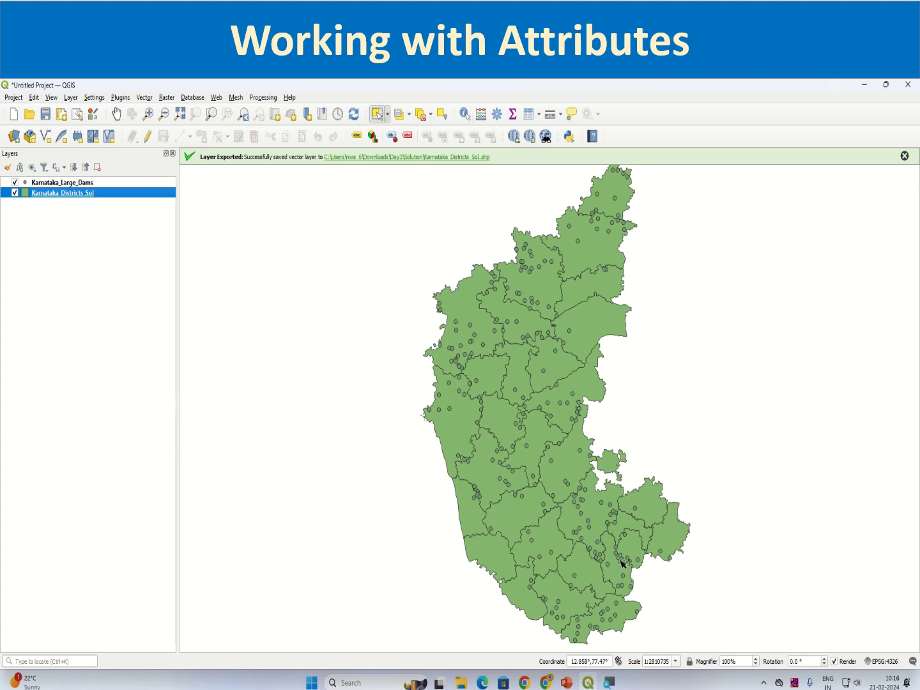
left_click(594, 578)
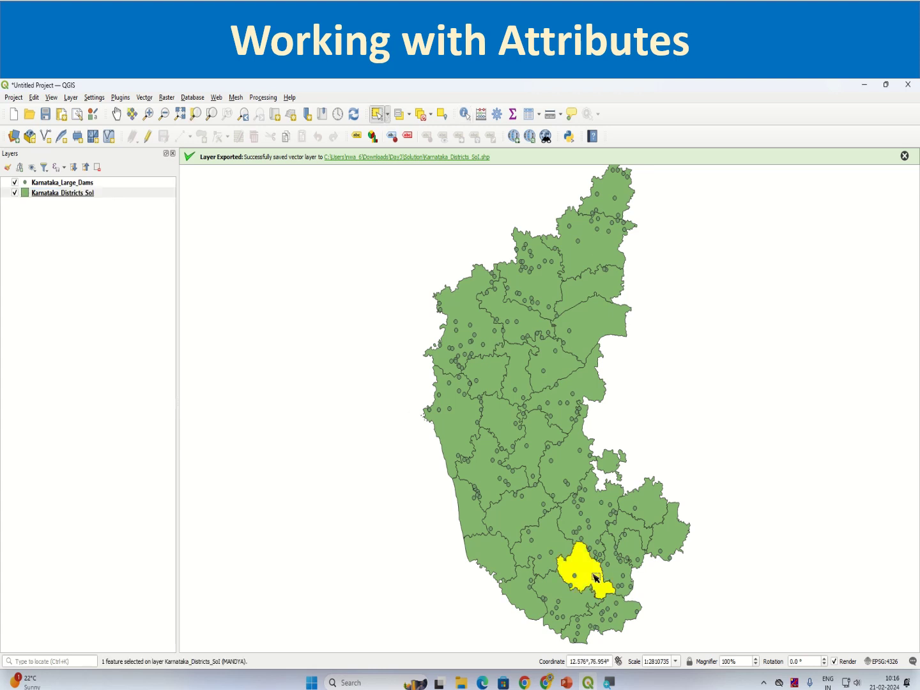
Step: Export the Karnataka_Districts_SoI layer as the ESRI Shapefile Mandya_District_SoI.shp in the Solution folder, overwriting the existing file
right_click(69, 192)
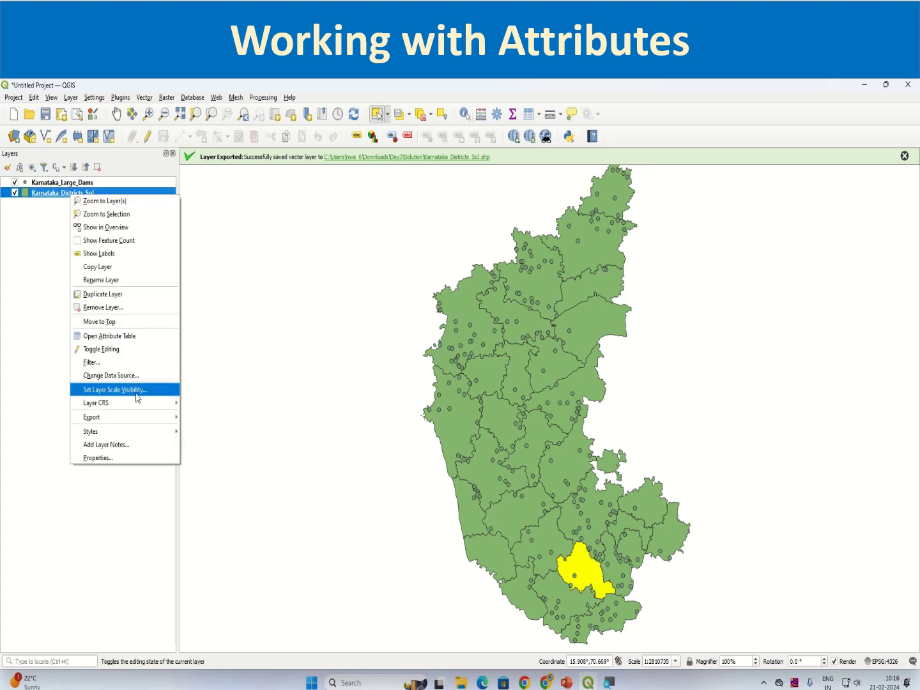
mouse_move(155, 419)
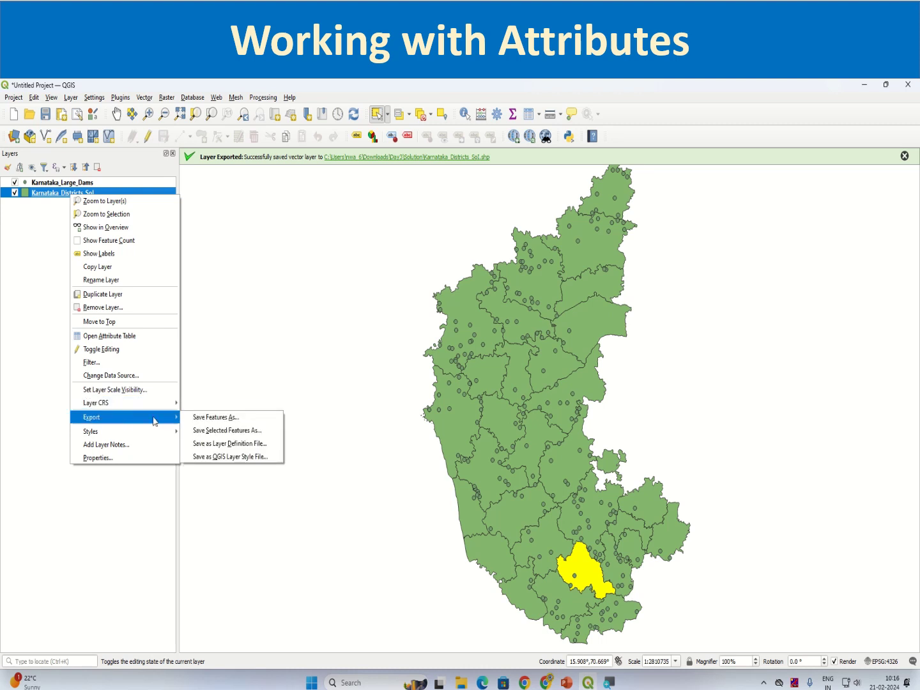
left_click(211, 421)
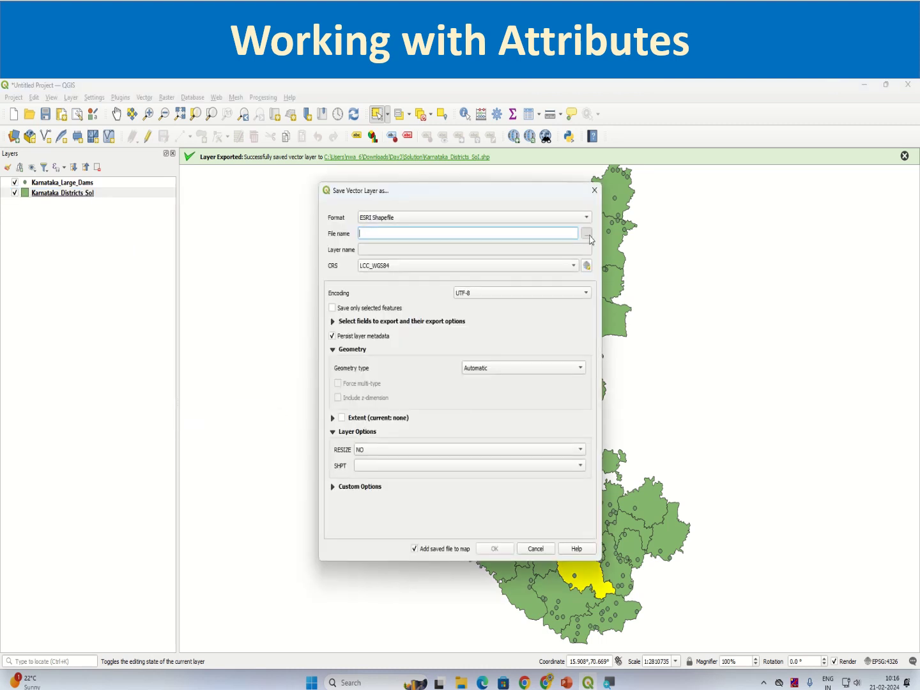
left_click(585, 233)
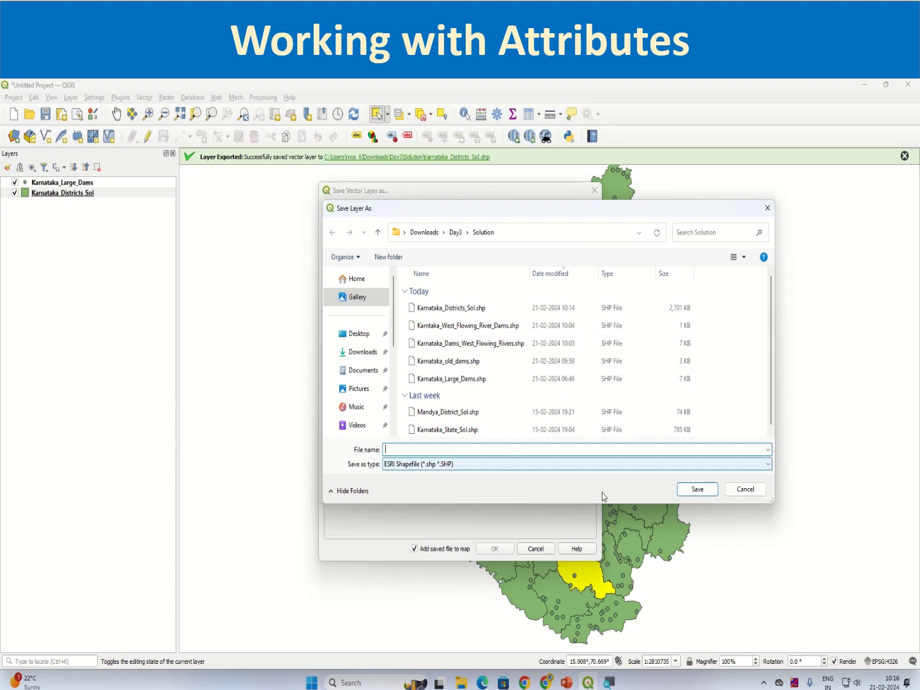
left_click(460, 411)
left_click(696, 489)
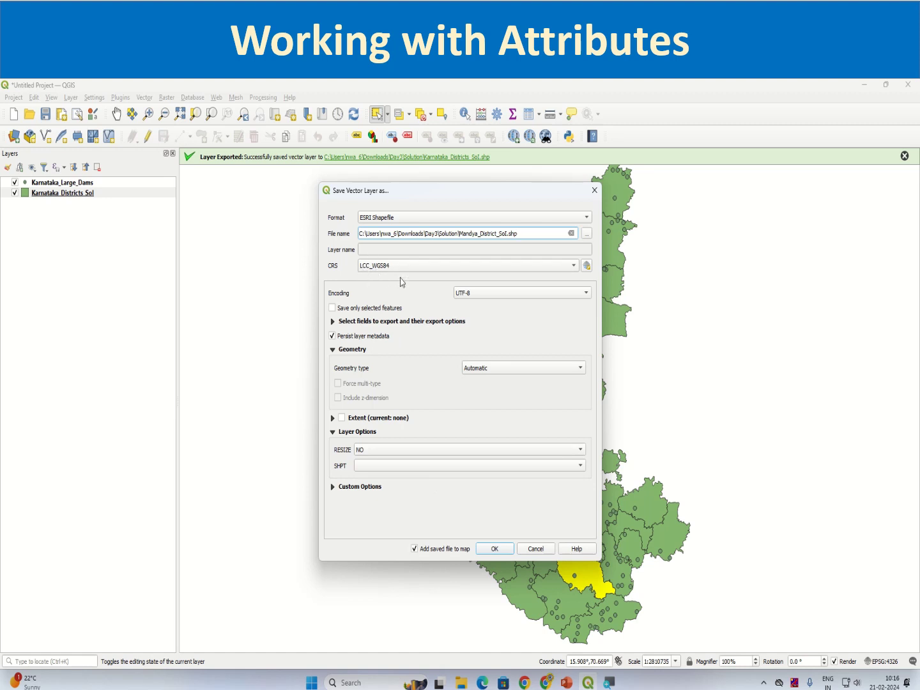
left_click(494, 550)
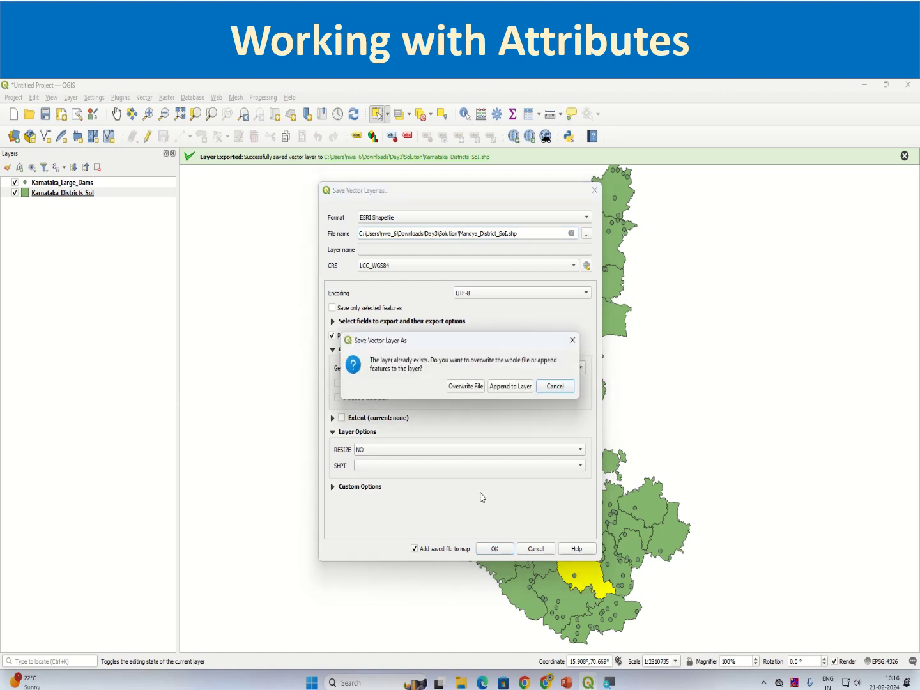
left_click(466, 387)
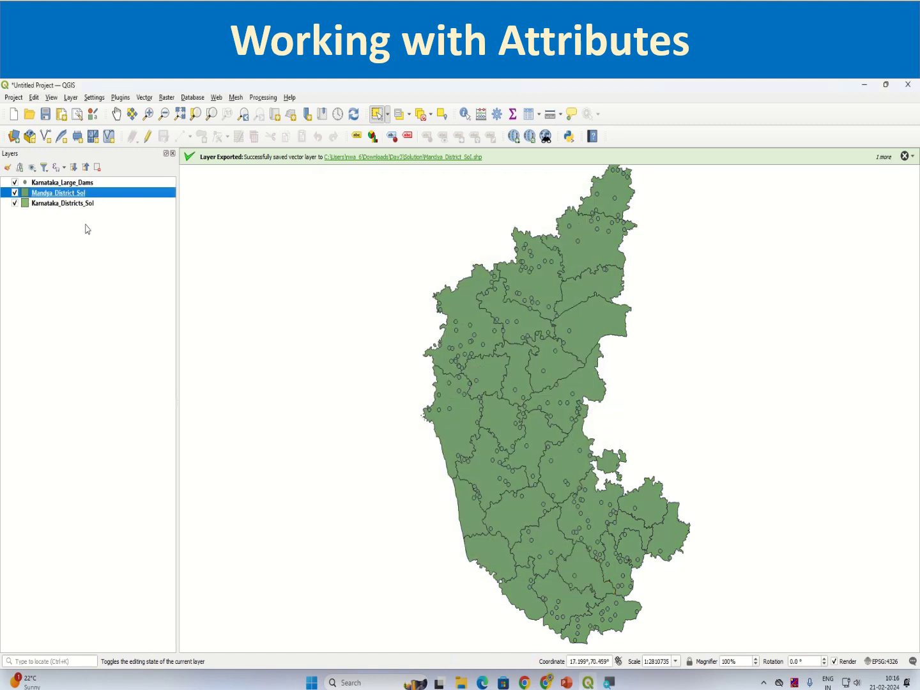
right_click(88, 202)
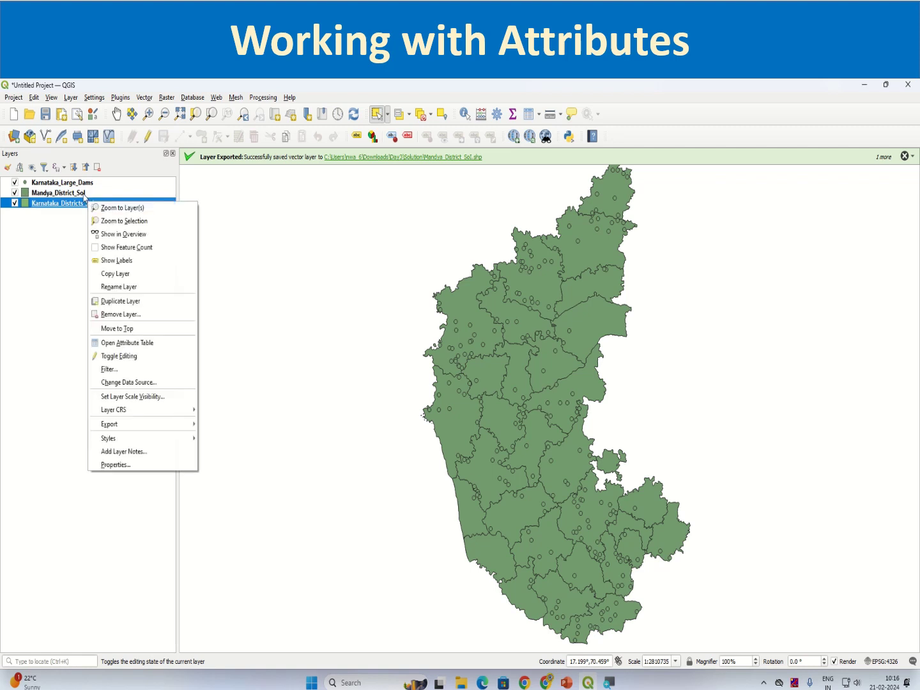
left_click(15, 192)
right_click(42, 203)
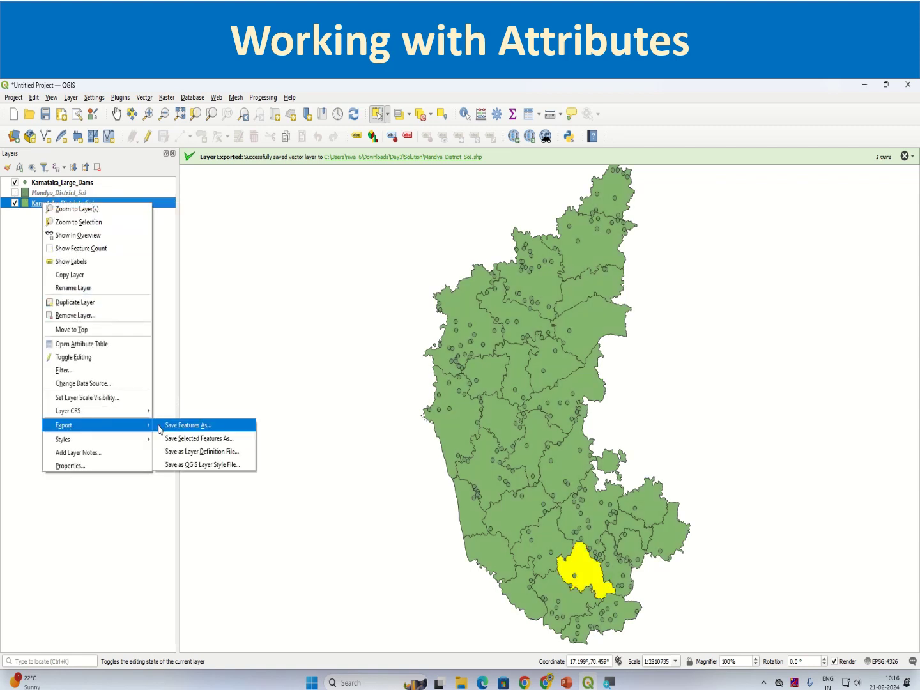
left_click(205, 425)
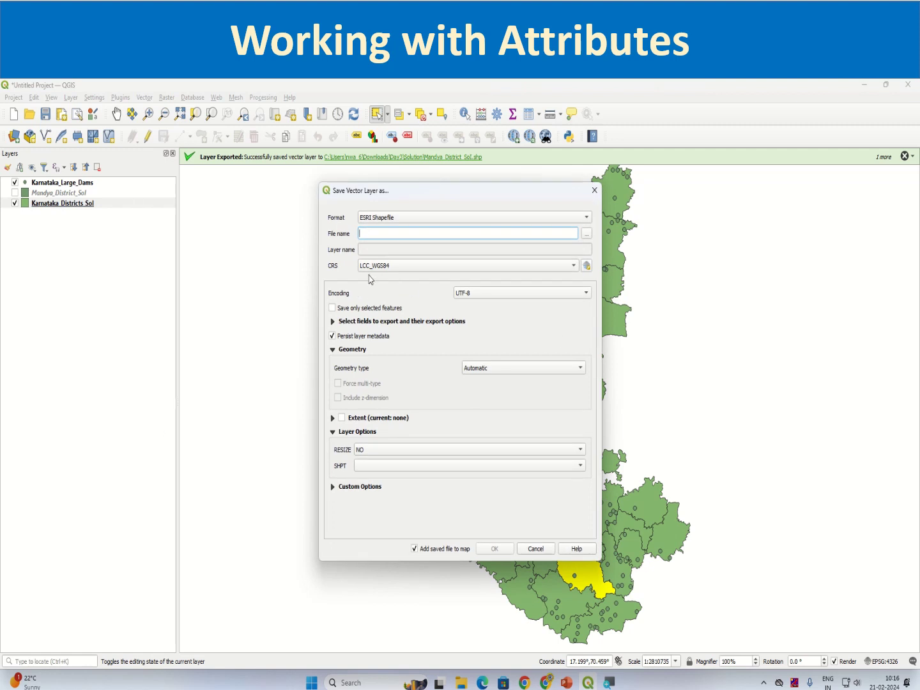
left_click(594, 189)
Step: Remove the wrongly exported Mandya_District_SoI layer from the project
left_click(74, 192)
right_click(74, 192)
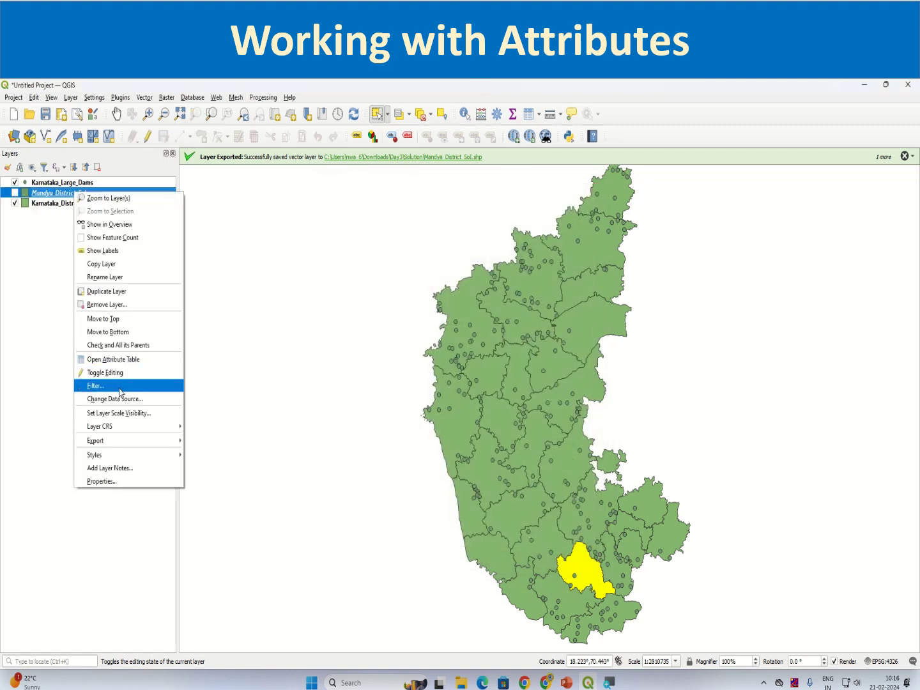
left_click(107, 304)
left_click(431, 389)
Step: Export only the selected feature of Karnataka_Districts_SoI as the ESRI Shapefile Mandya_District_SoI.shp in the Solution folder, overwriting the existing file
left_click(91, 193)
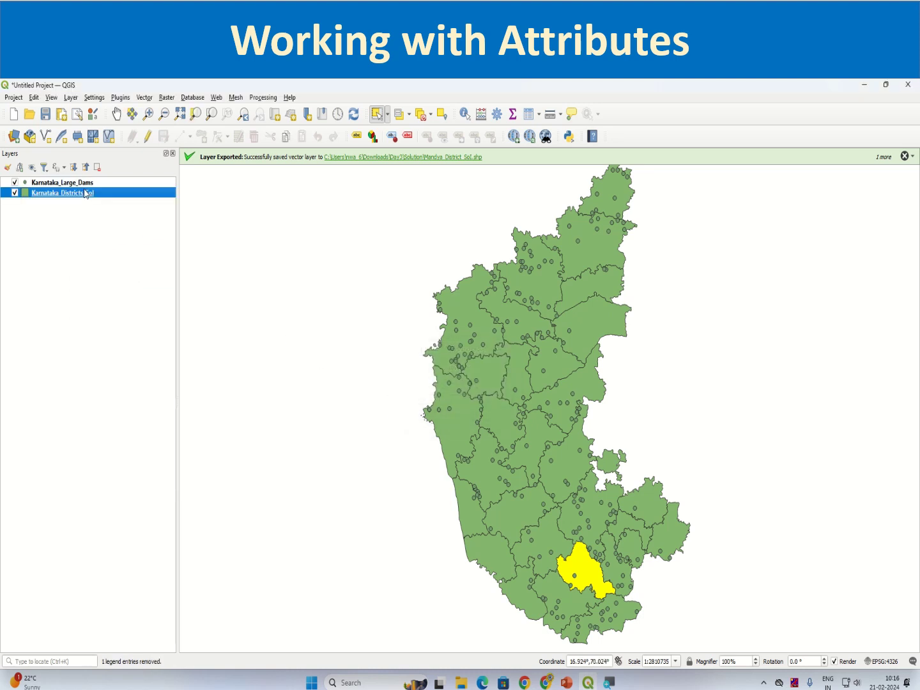
right_click(83, 192)
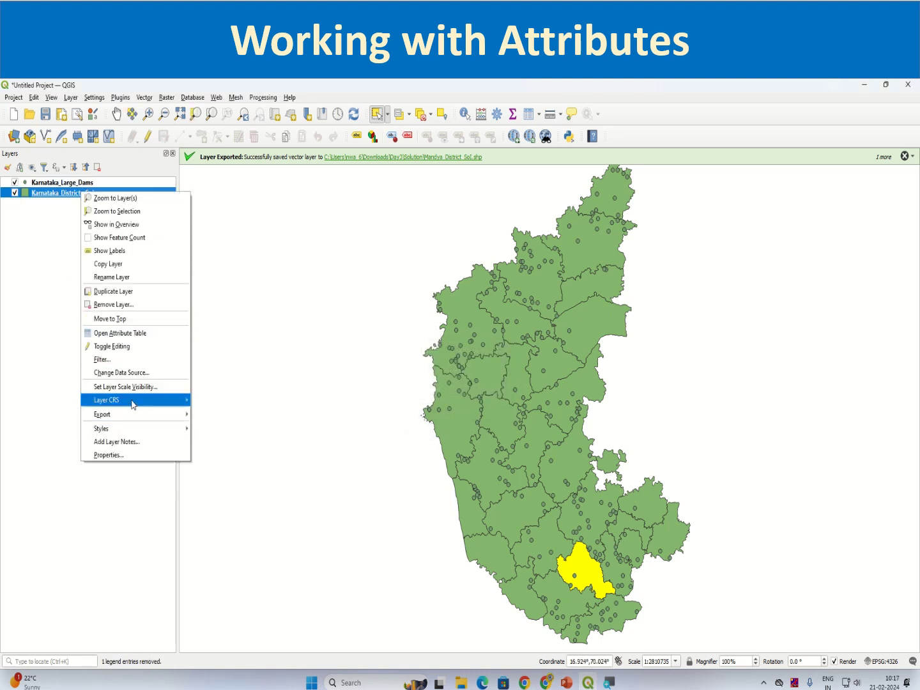
mouse_move(134, 414)
left_click(237, 414)
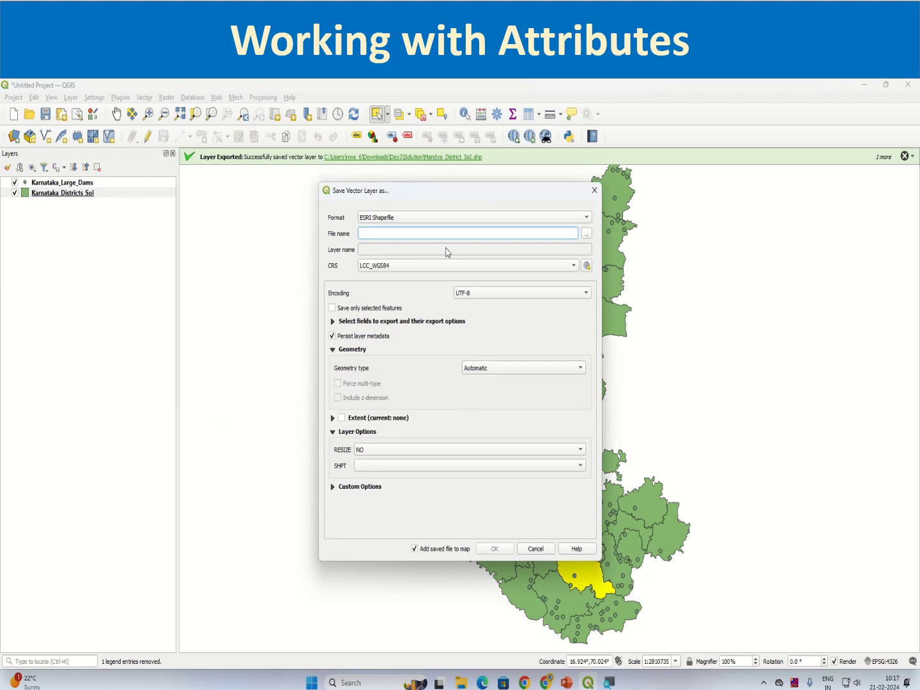
left_click(586, 234)
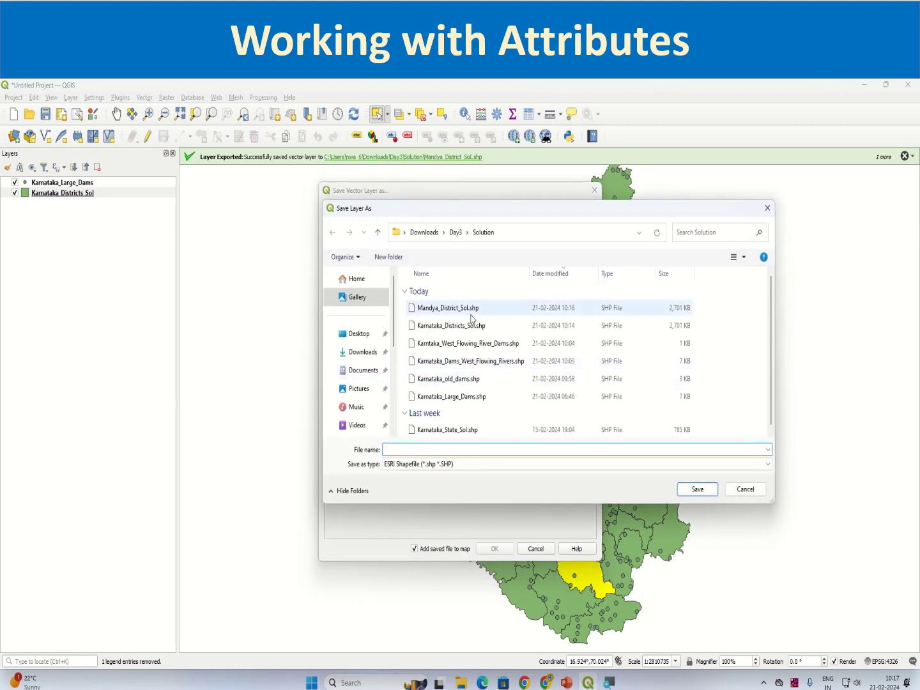
left_click(486, 308)
left_click(697, 489)
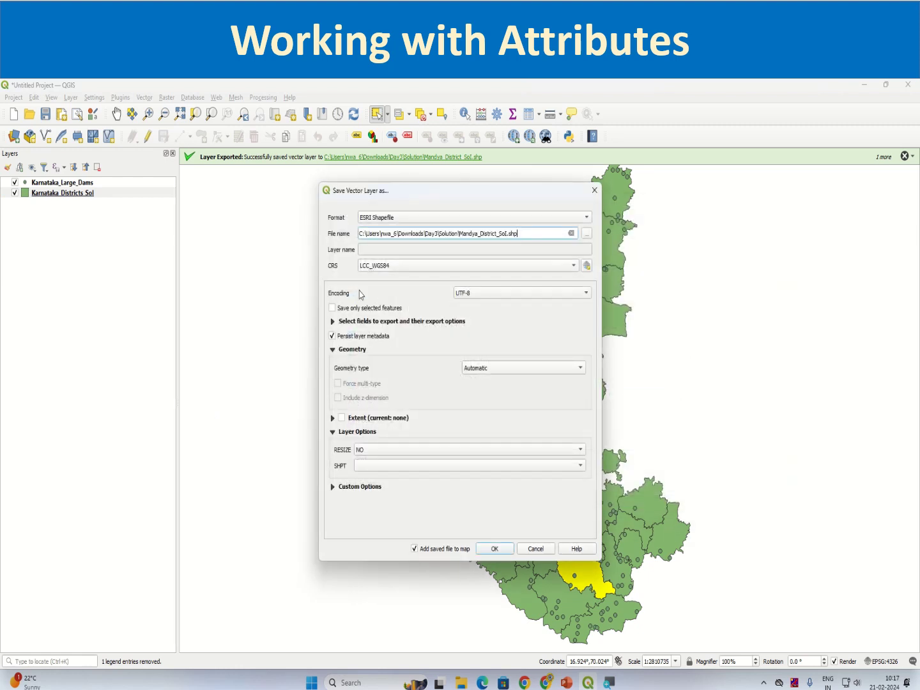
left_click(332, 307)
left_click(495, 550)
left_click(462, 391)
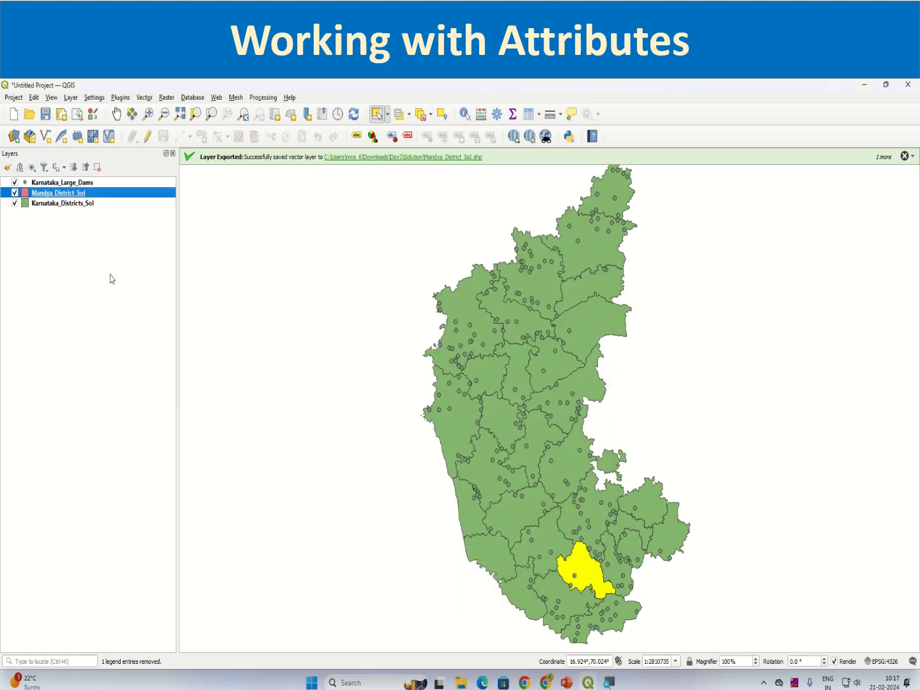
Step: Remove the Karnataka_Districts_SoI layer from the project
right_click(33, 204)
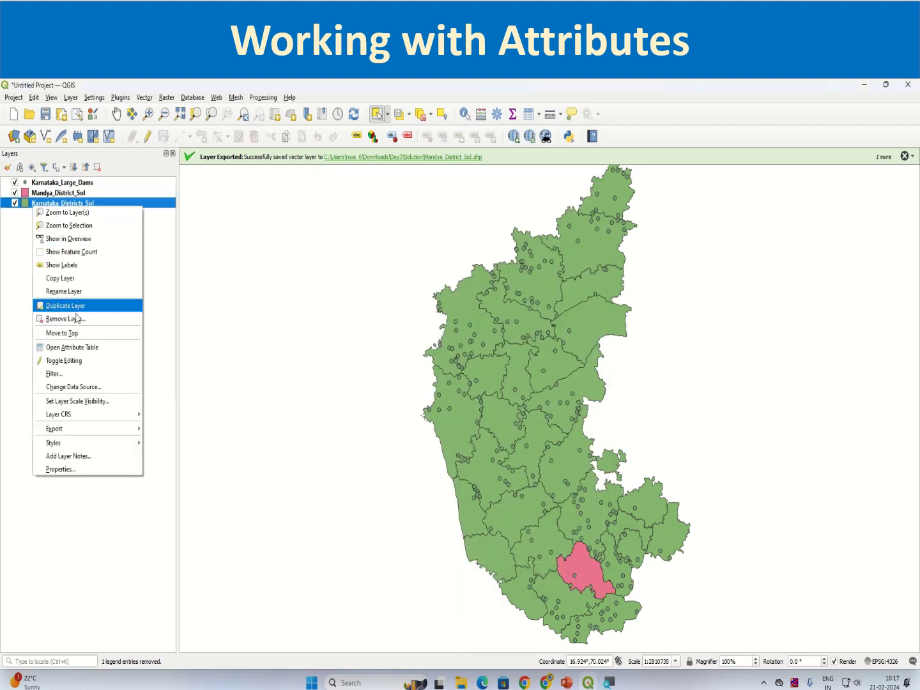
left_click(67, 318)
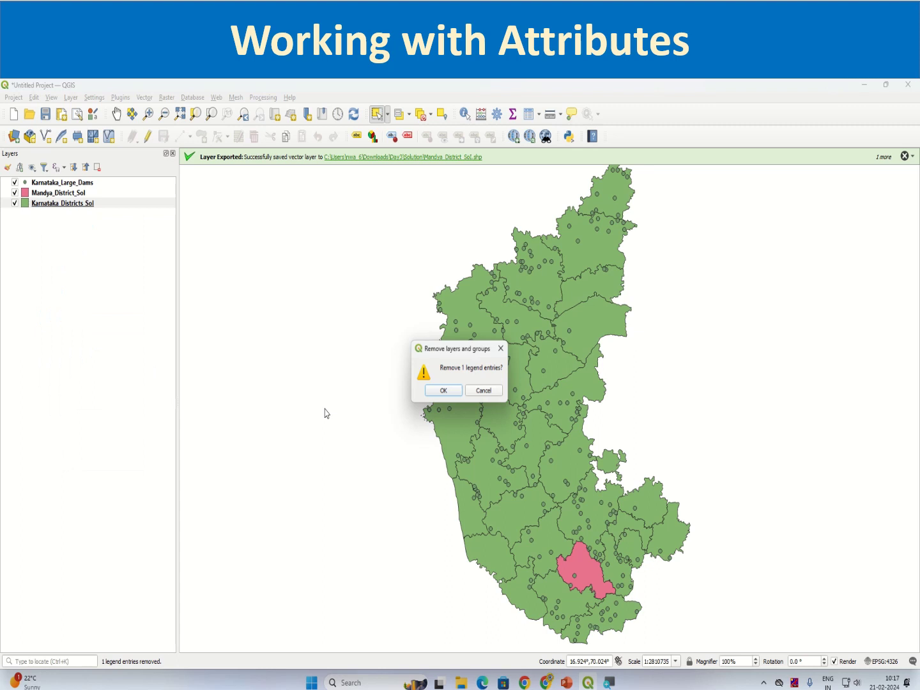
left_click(444, 391)
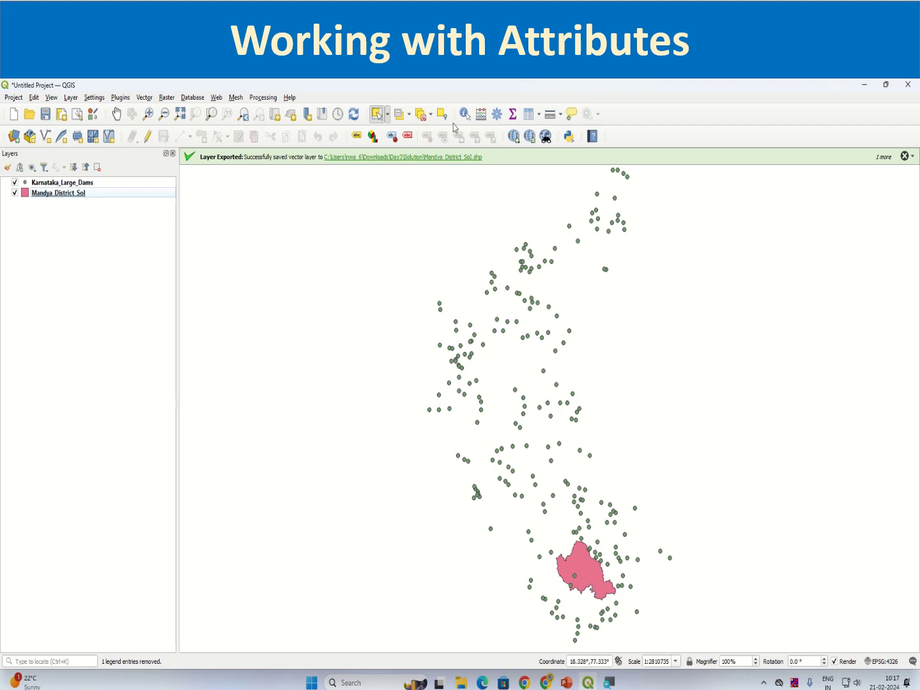
Step: Dismiss the export message and open Select by Location for the Karnataka_Large_Dams layer
left_click(904, 156)
left_click(52, 183)
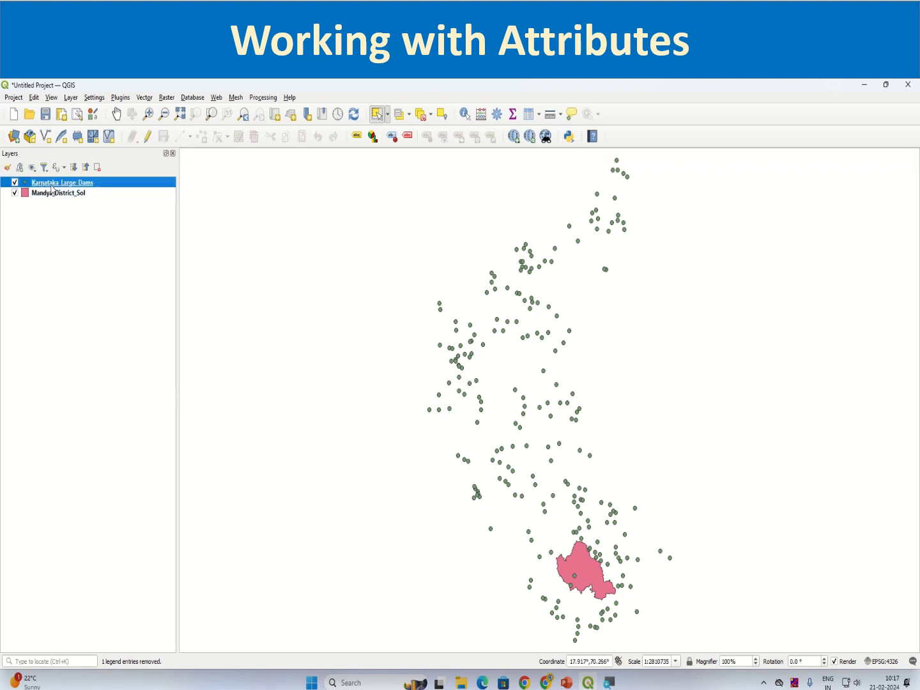
left_click(440, 114)
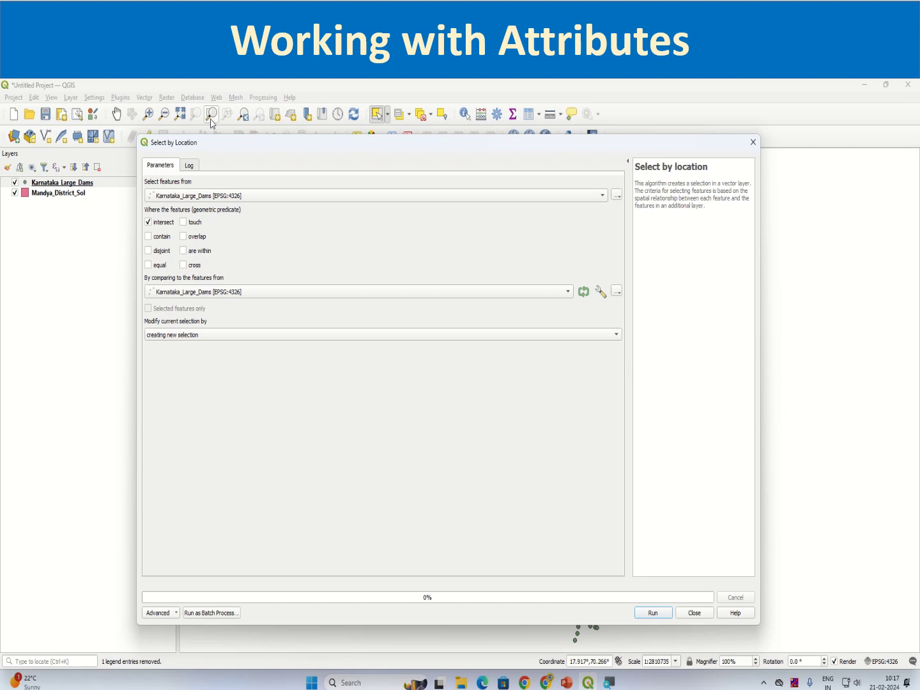
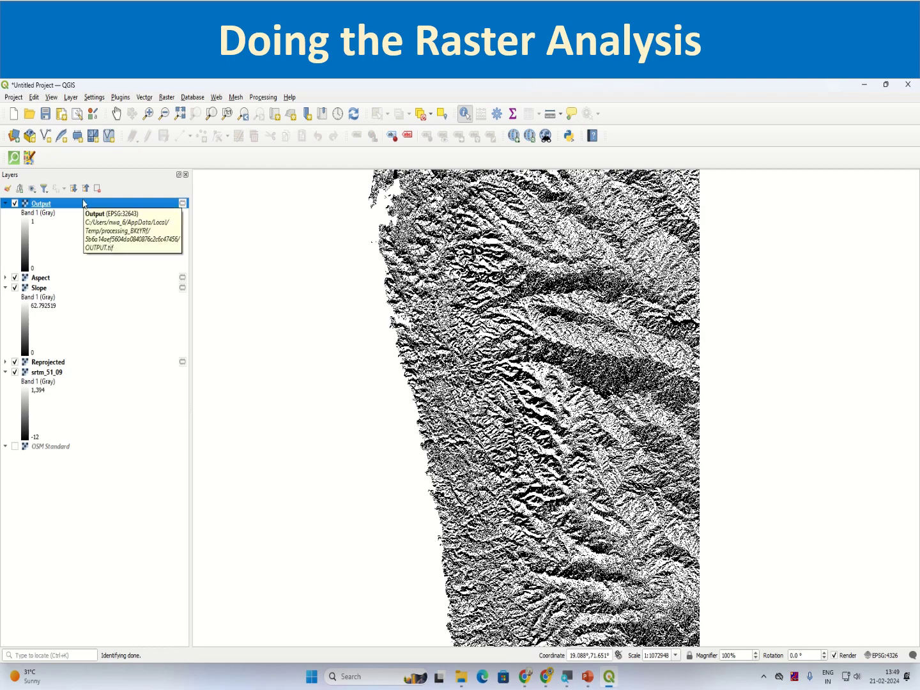
Step: Identify a cell value on the Output raster, then hide and show Output again to compare it with the raster beneath
left_click(435, 310)
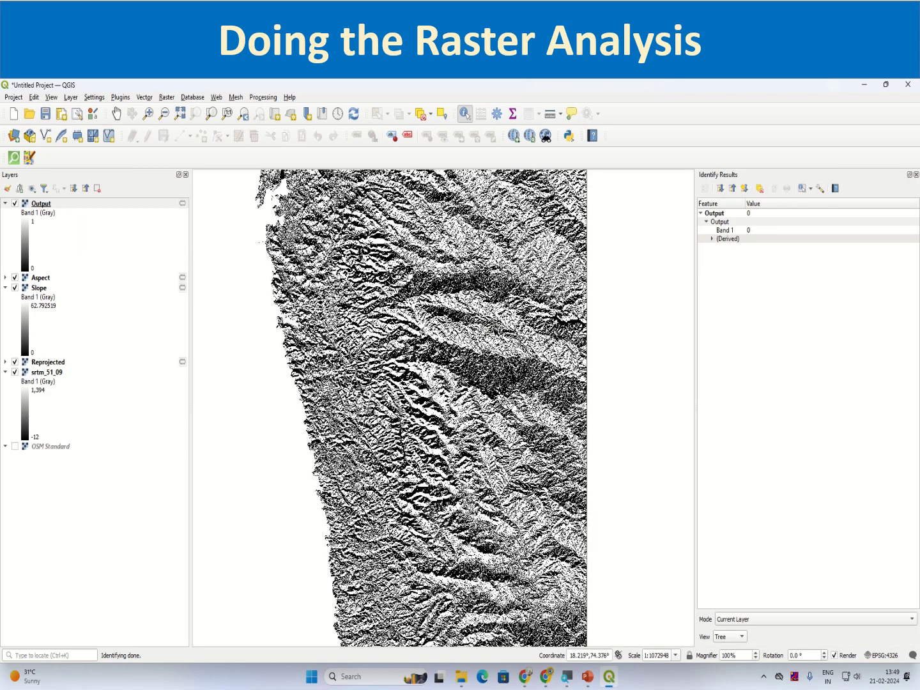
left_click(24, 204)
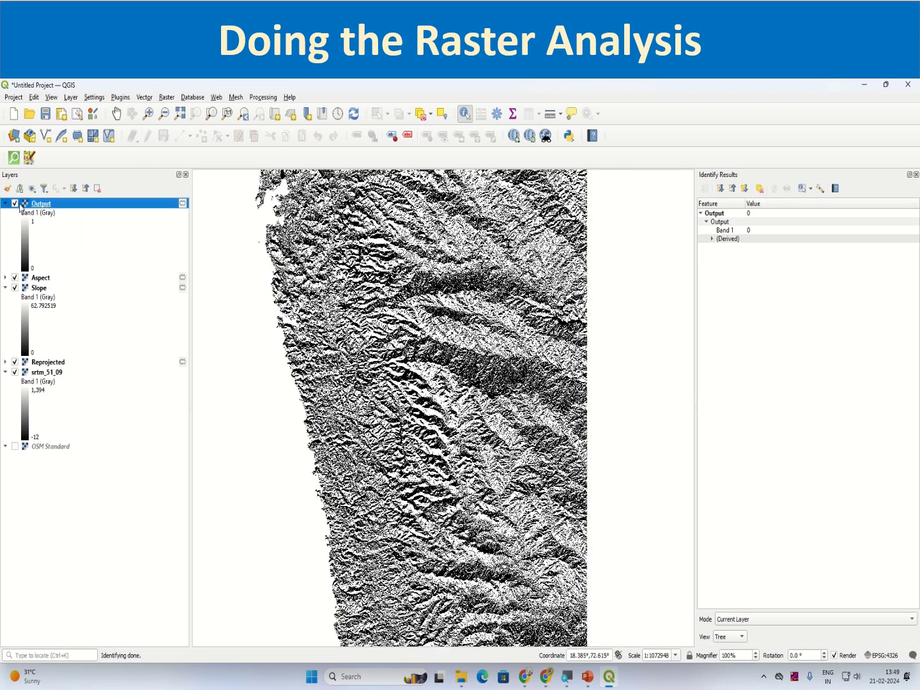
left_click(15, 203)
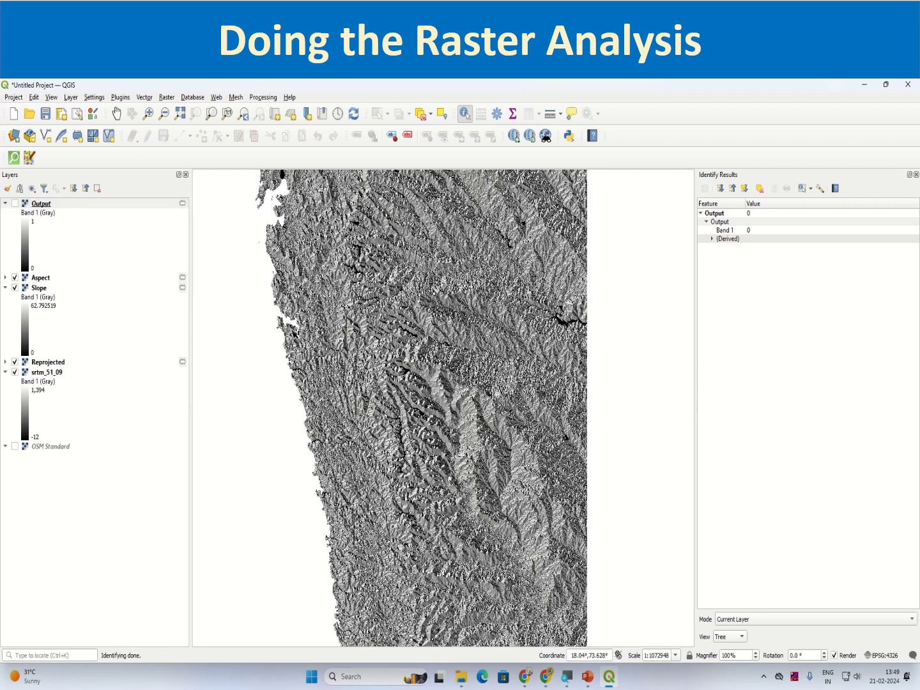
left_click(14, 203)
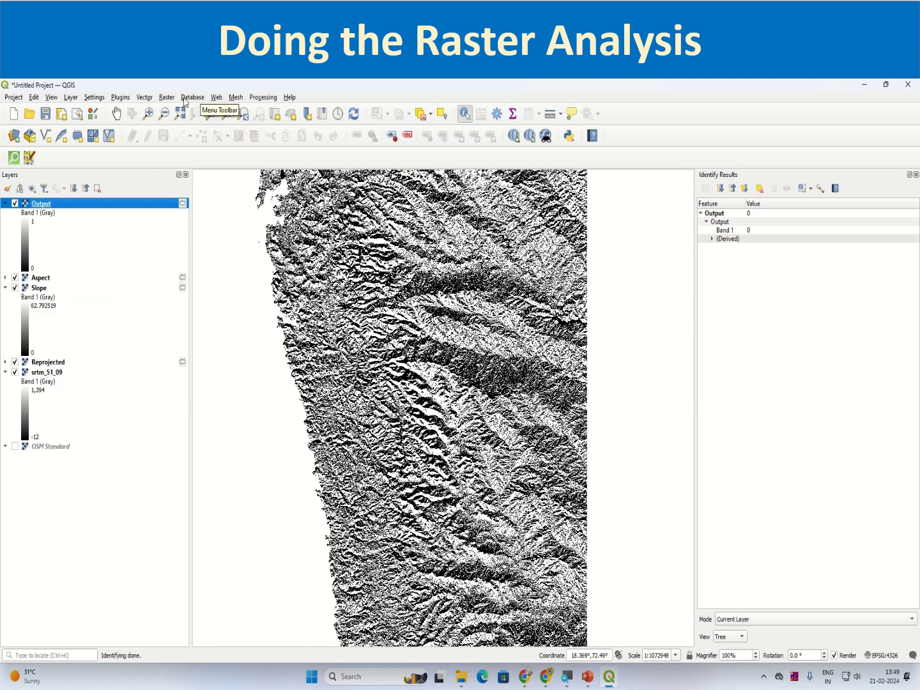
Step: Find the Value Tool plugin in the plugin manager by searching for "value tool", install it, and close the manager
left_click(120, 97)
left_click(131, 118)
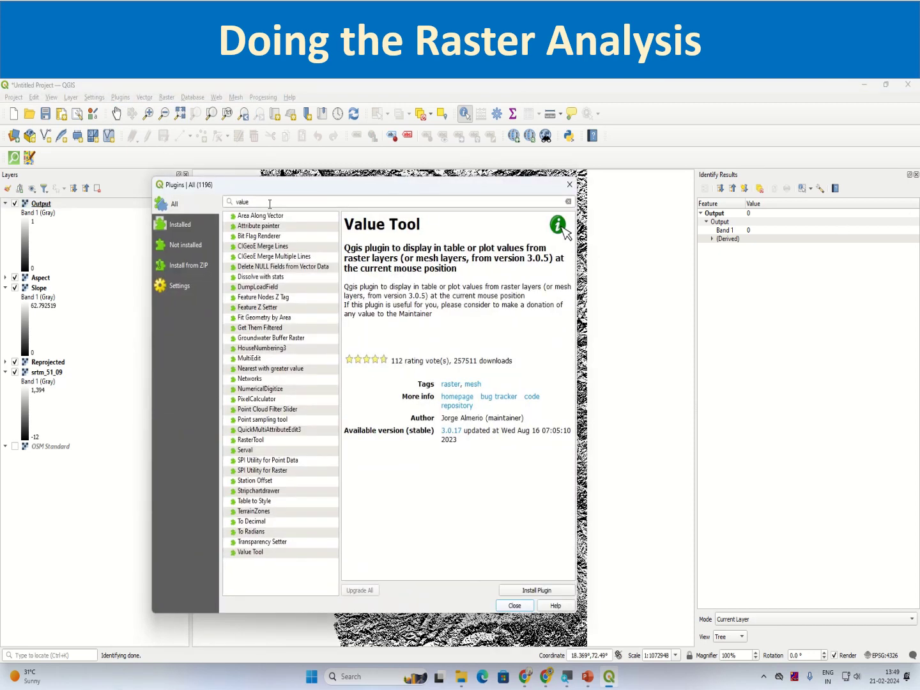
double_click(270, 203)
type("value tool")
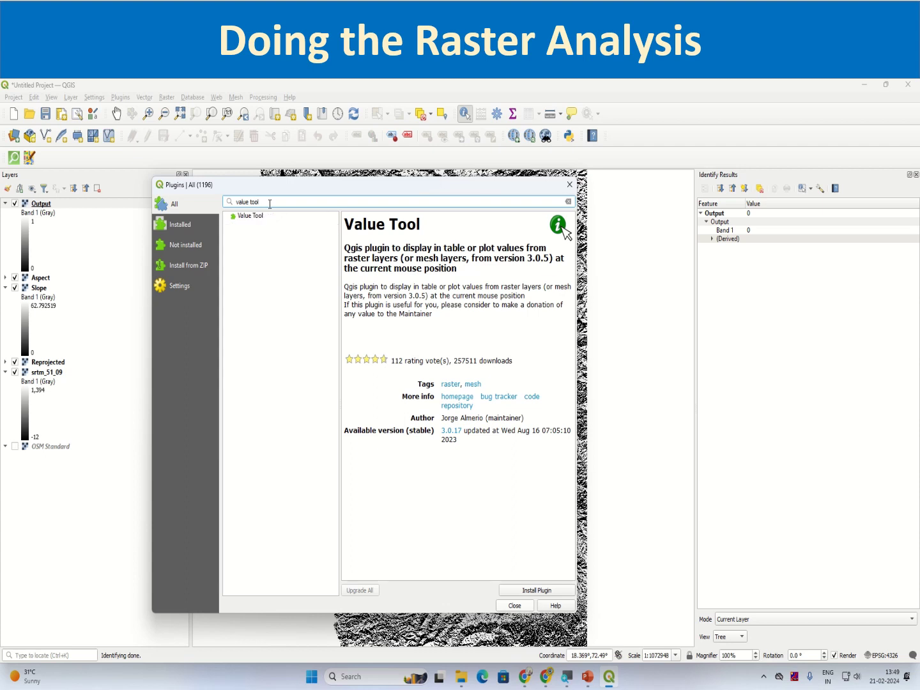
left_click(259, 218)
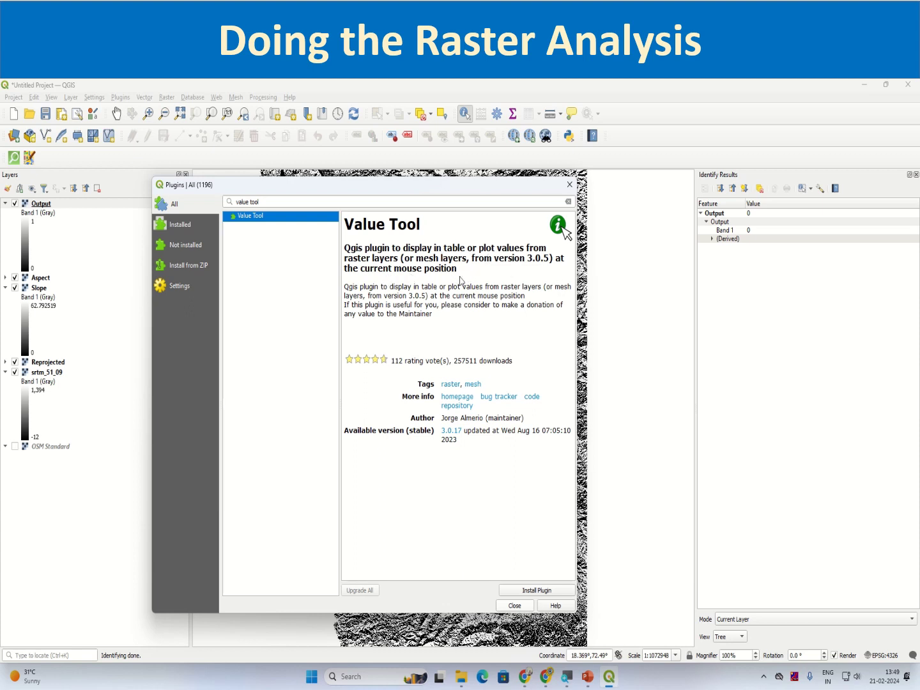
left_click(530, 592)
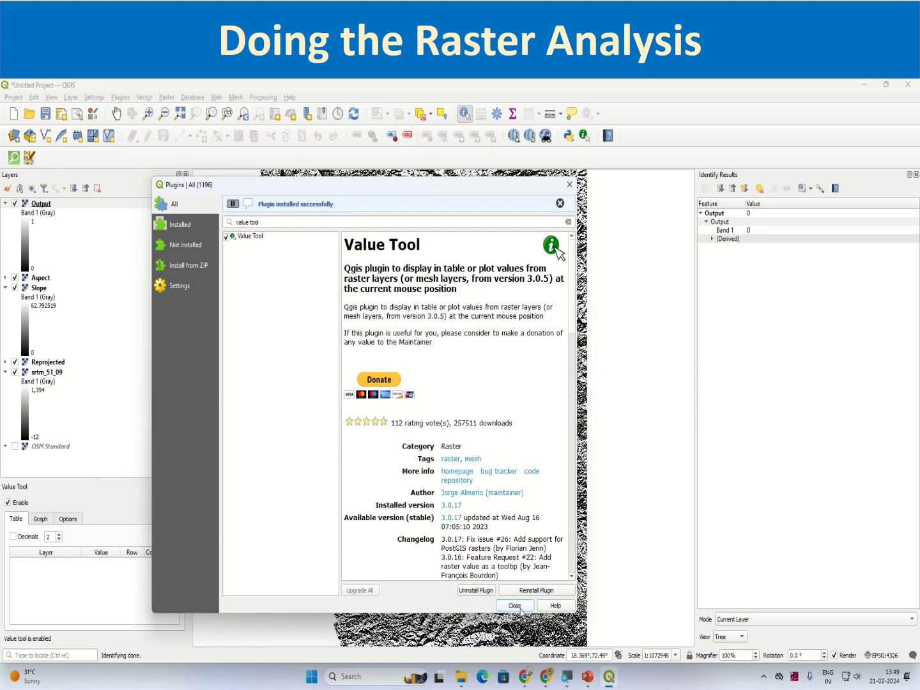
left_click(514, 604)
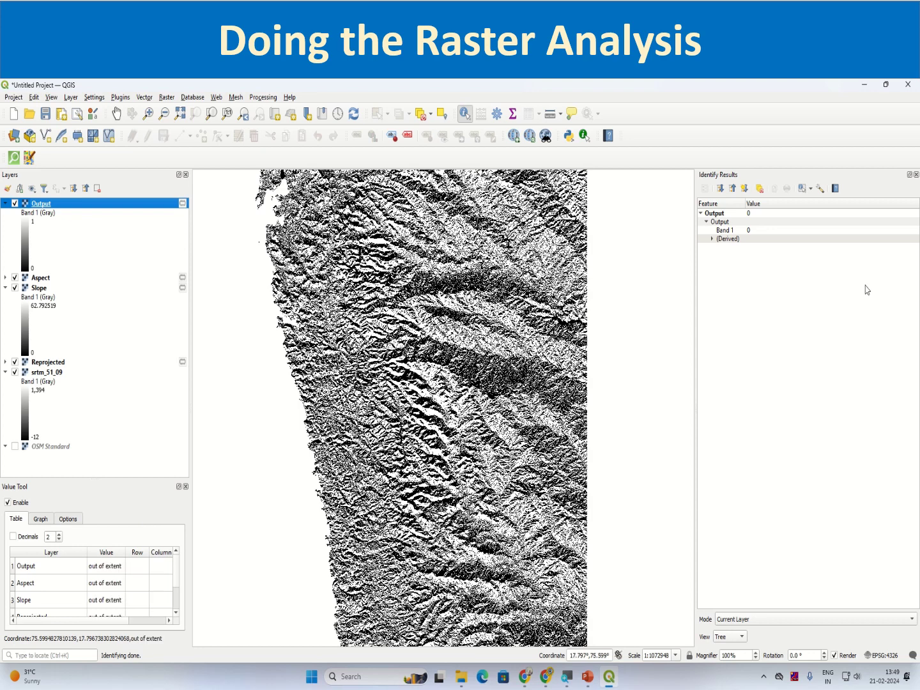
Step: Close the identify results and hide the Slope, Reprojected and srtm_51_09 layers, leaving only Output and Aspect for the Value Tool
key("Left")
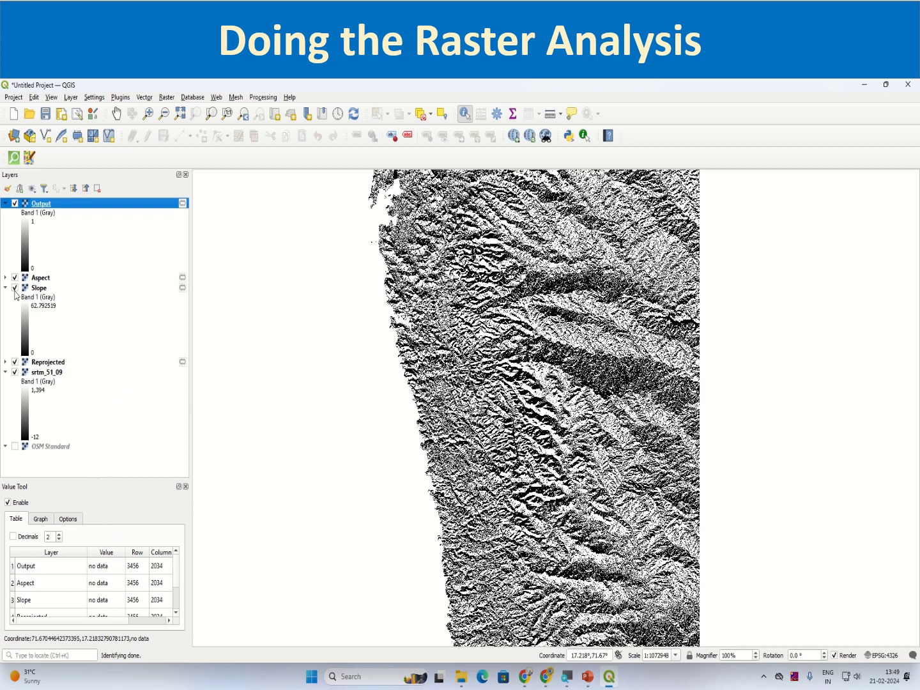
left_click(47, 278)
left_click(44, 289)
left_click(15, 289)
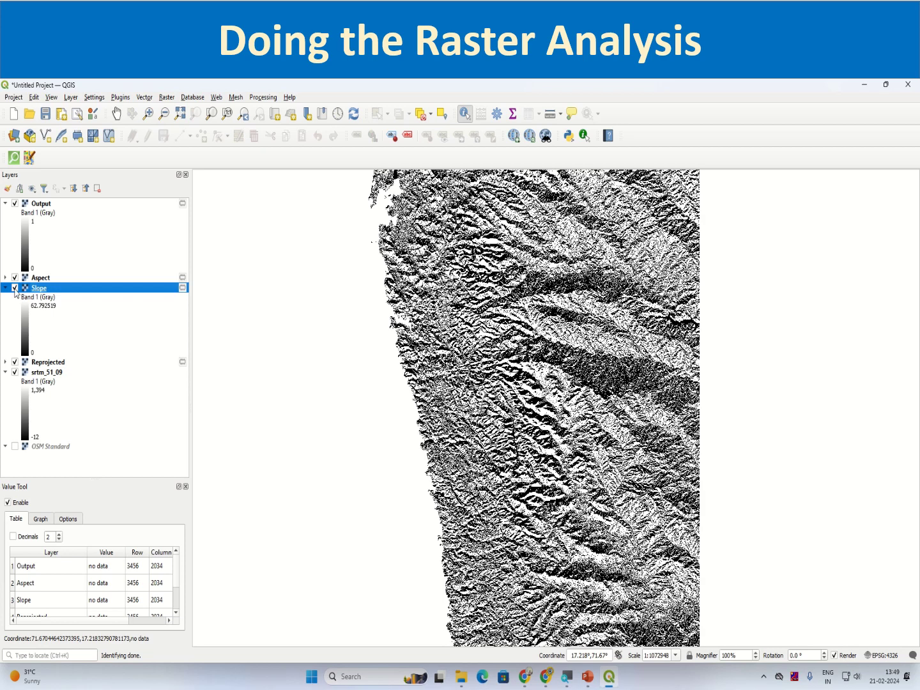
left_click(15, 362)
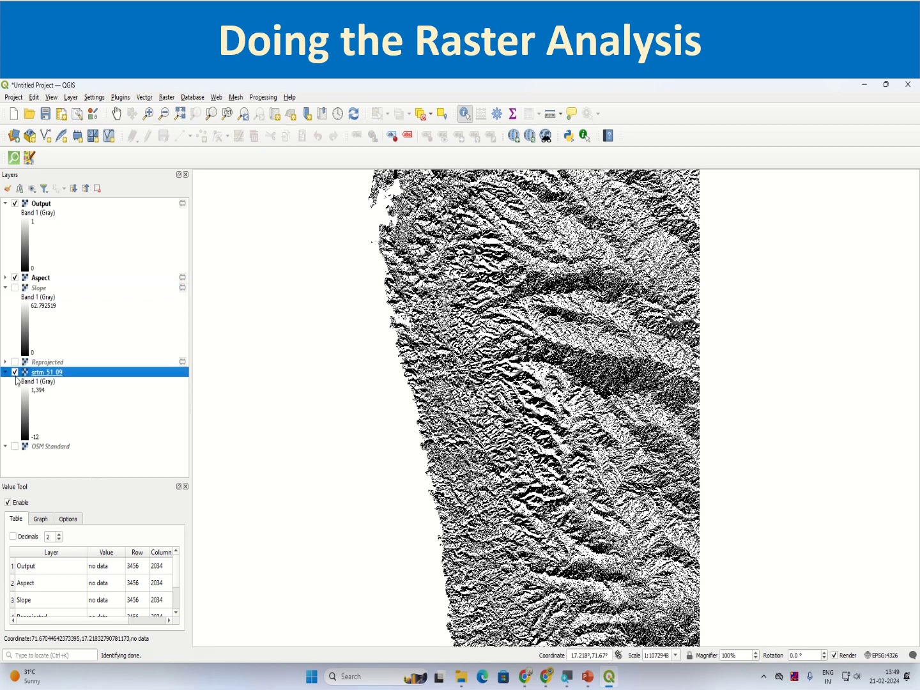
left_click(15, 372)
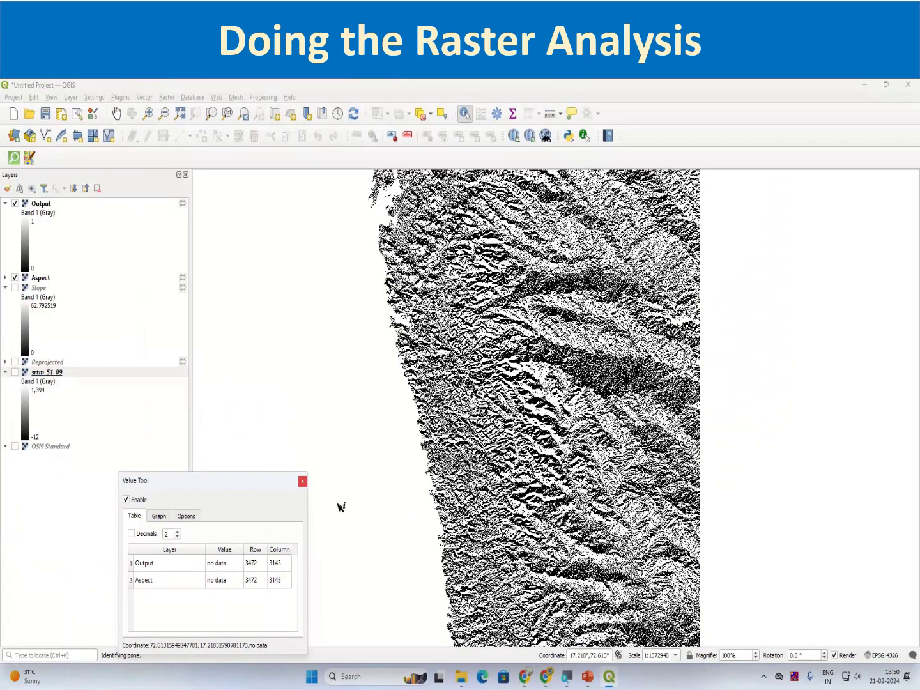
Step: Dock the floating Value Tool panel together with the Layers panel, and close it
left_click_drag(116, 390, 101, 390)
left_click_drag(242, 487, 135, 474)
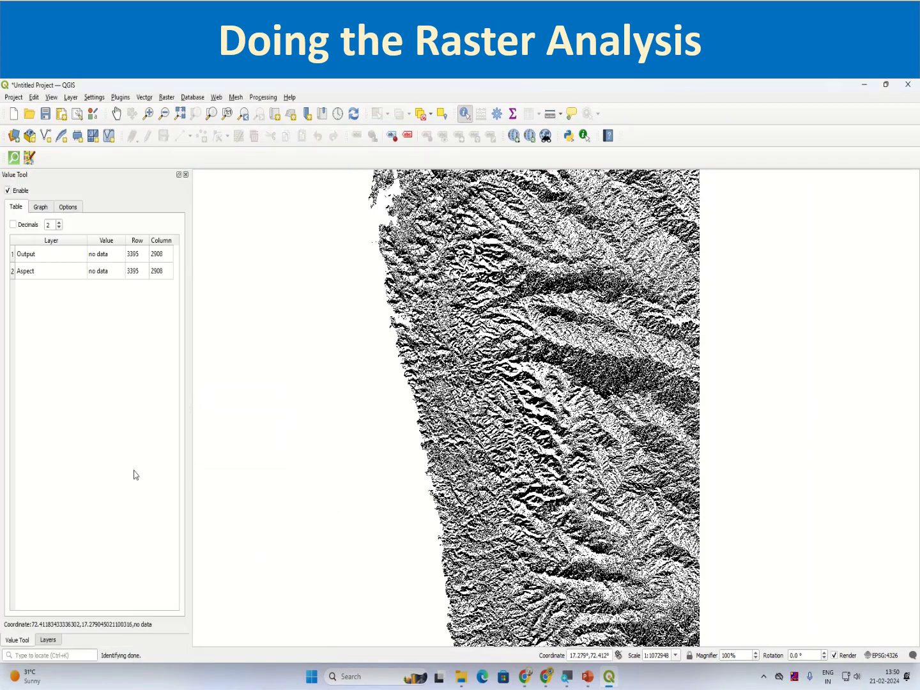
left_click(186, 175)
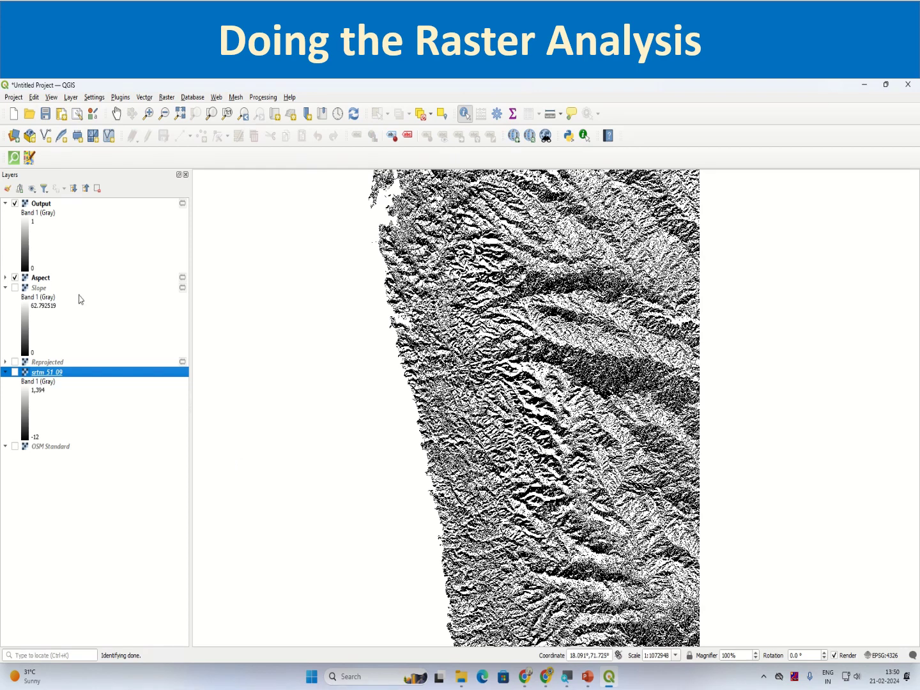
Step: Hide the Aspect and Output layers, and show and select only the Slope raster
left_click(15, 277)
left_click(16, 203)
left_click(14, 203)
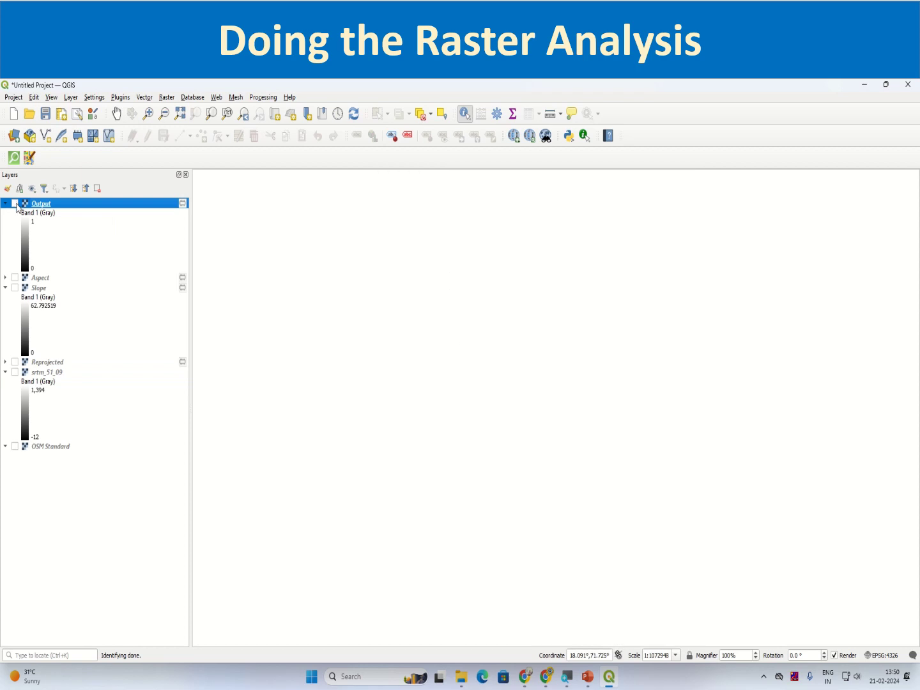
left_click(15, 287)
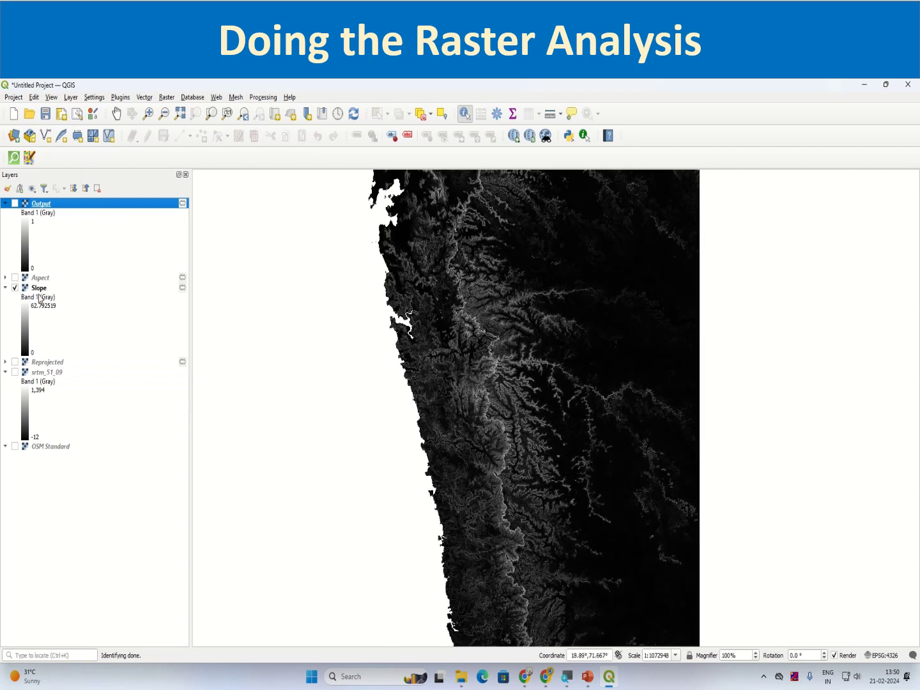
left_click(51, 288)
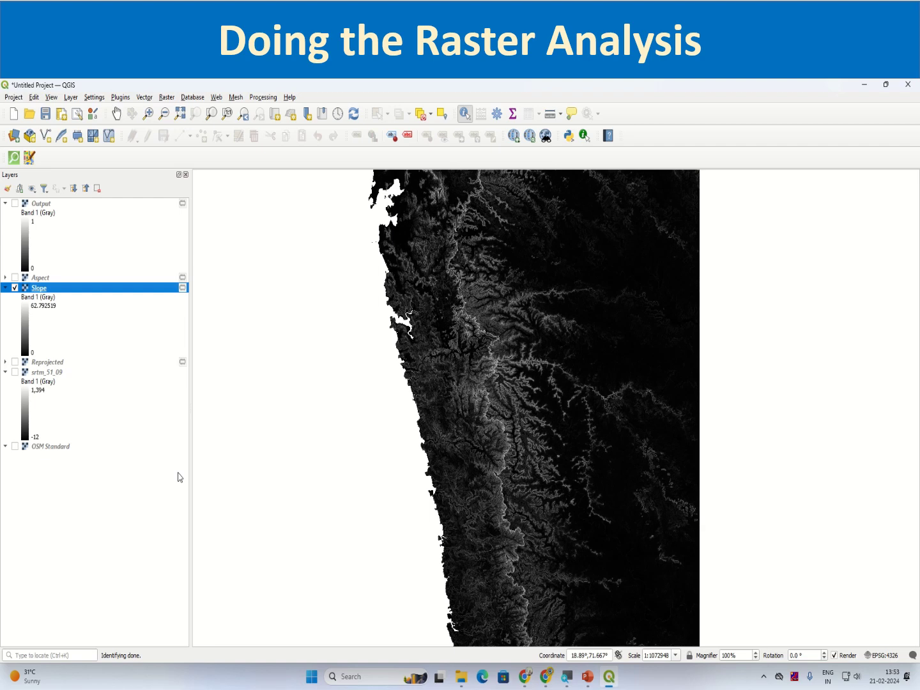
Step: Look through the raster conversion tools, such as PCT to RGB and Polygonize
left_click(166, 97)
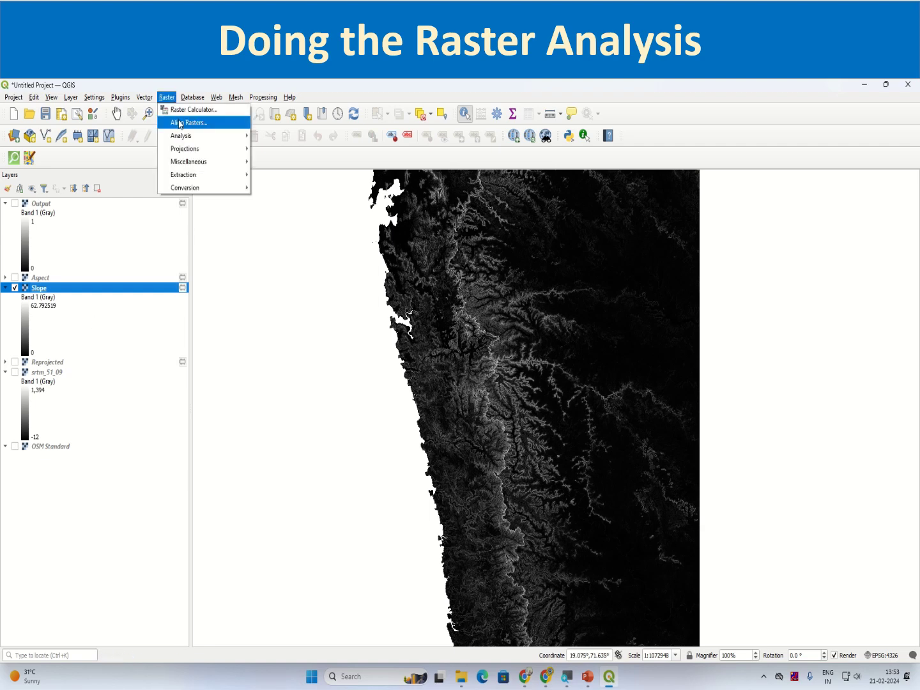
mouse_move(211, 189)
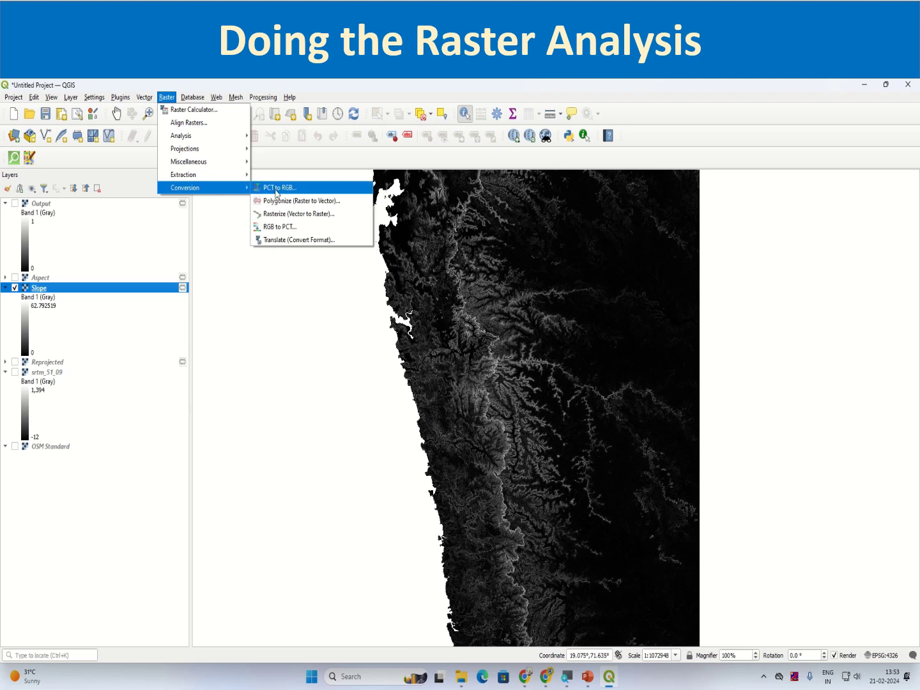